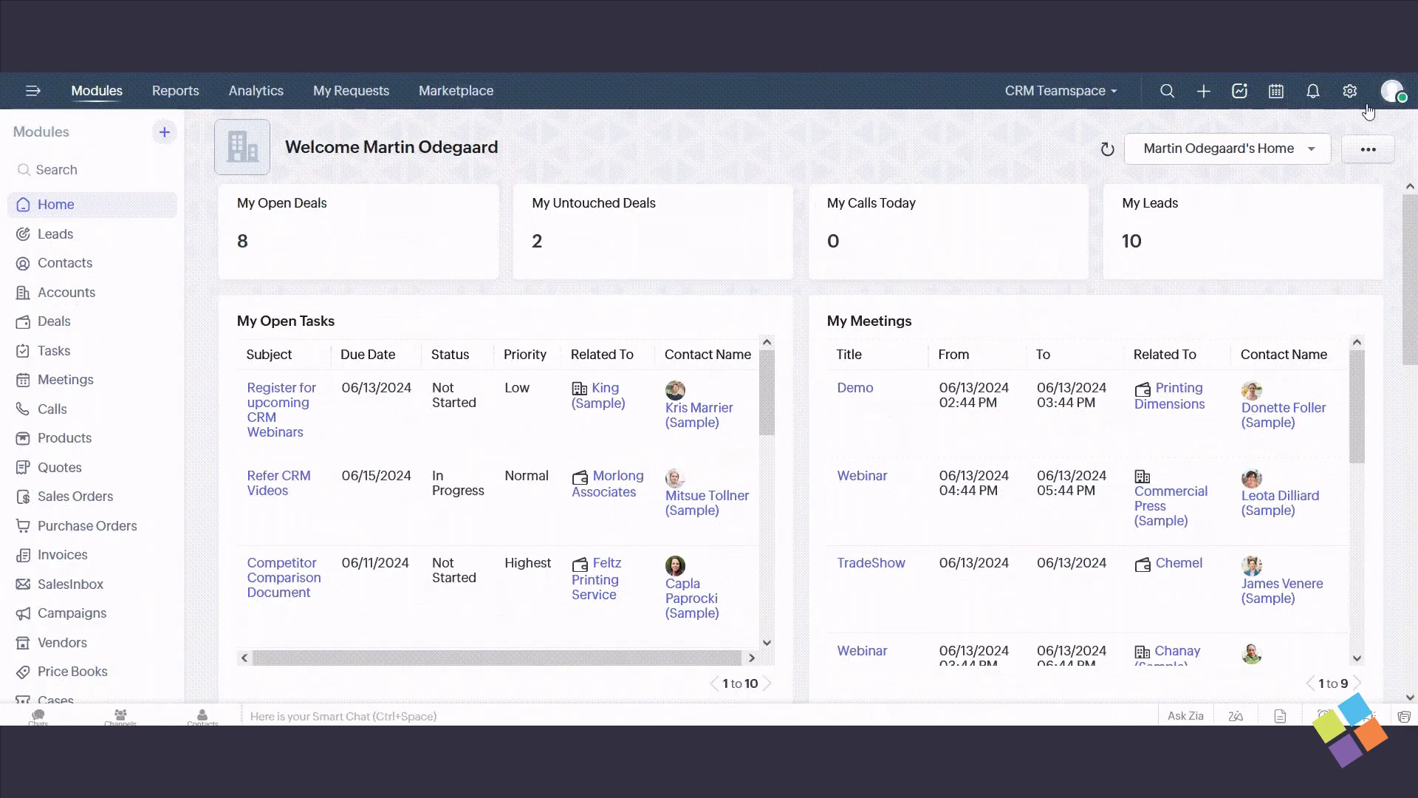
- Switch the CRM to the old UI and back to the Next Gen UI
click(1392, 91)
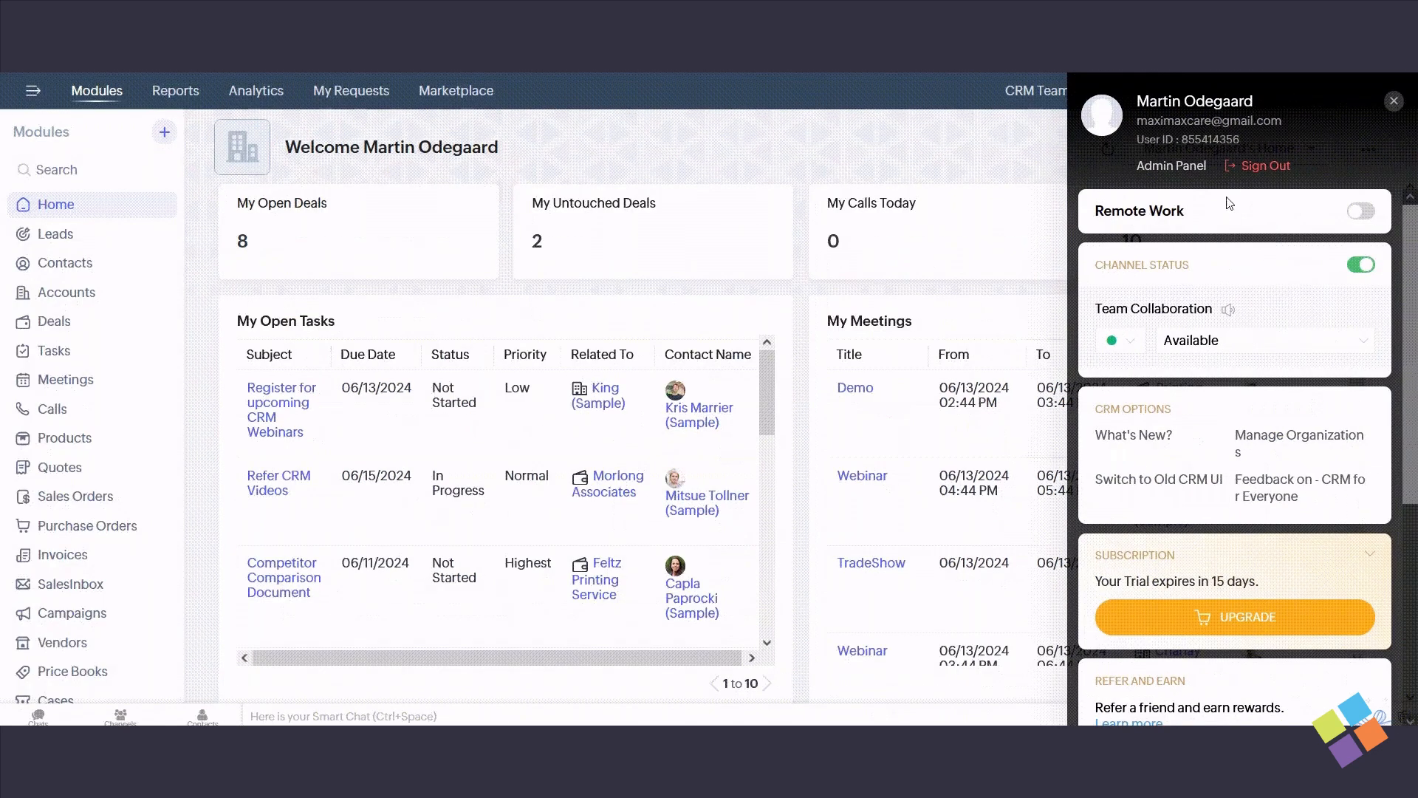
click(1144, 484)
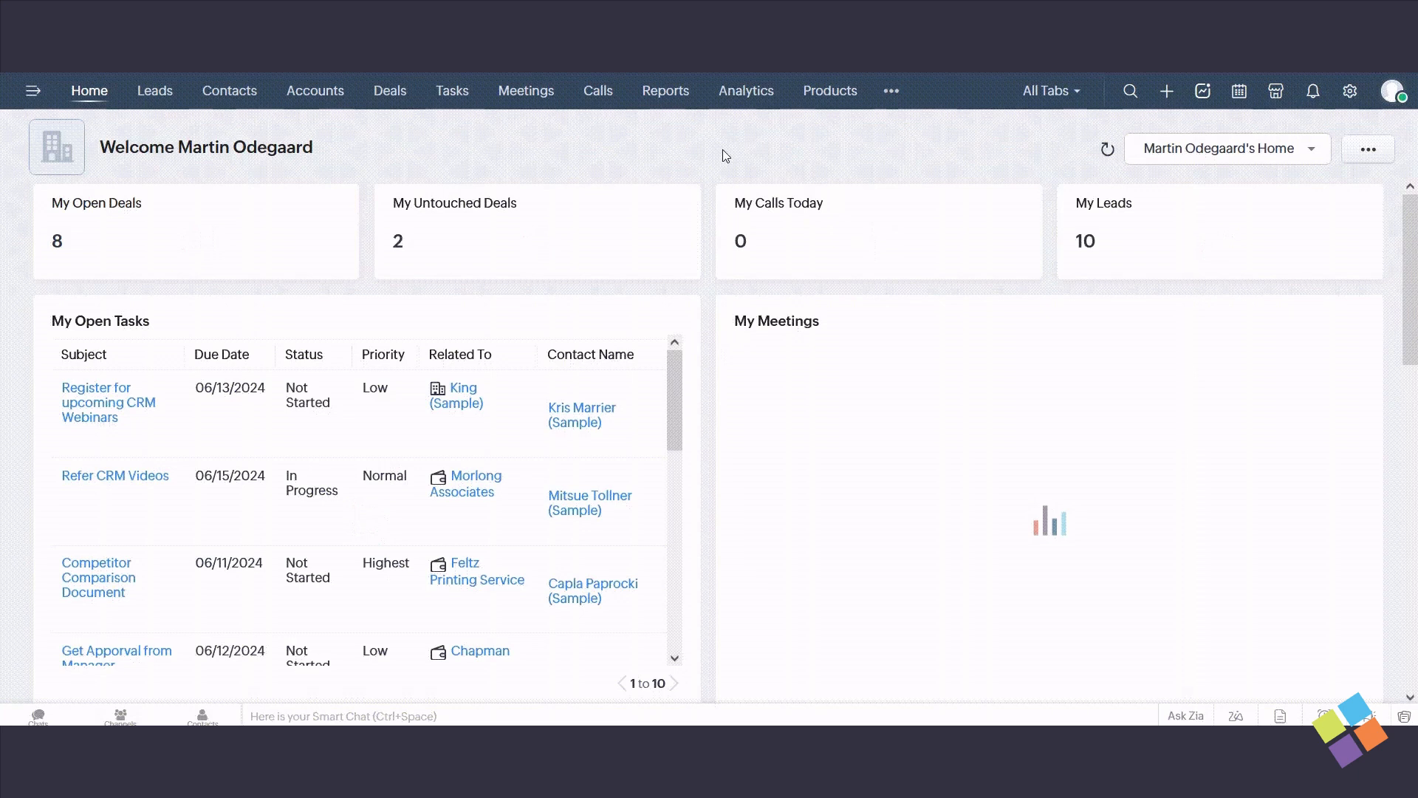
click(1393, 91)
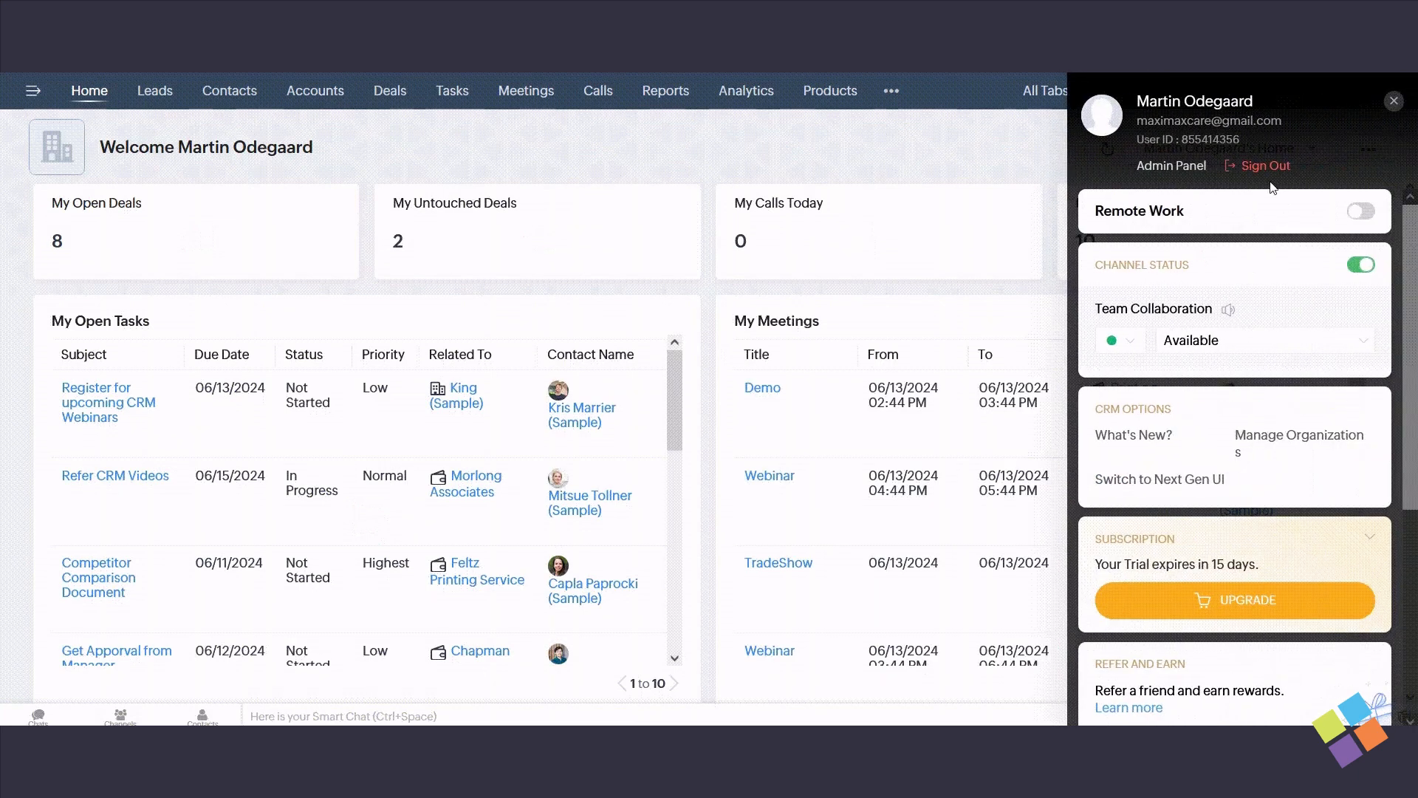
click(1159, 477)
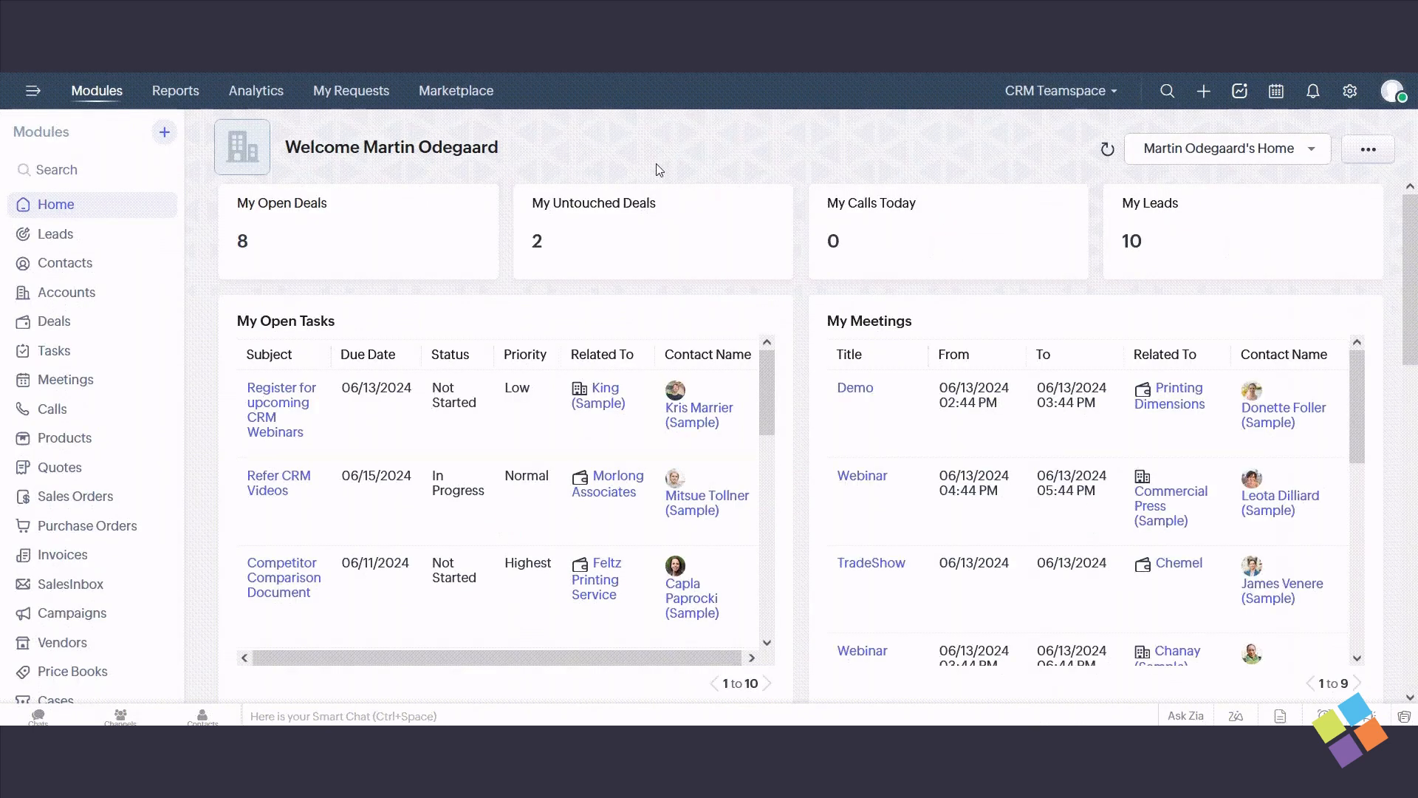
- Look through the list of modules, then collapse the module list and expand it again
scroll(37, 251, down, 3)
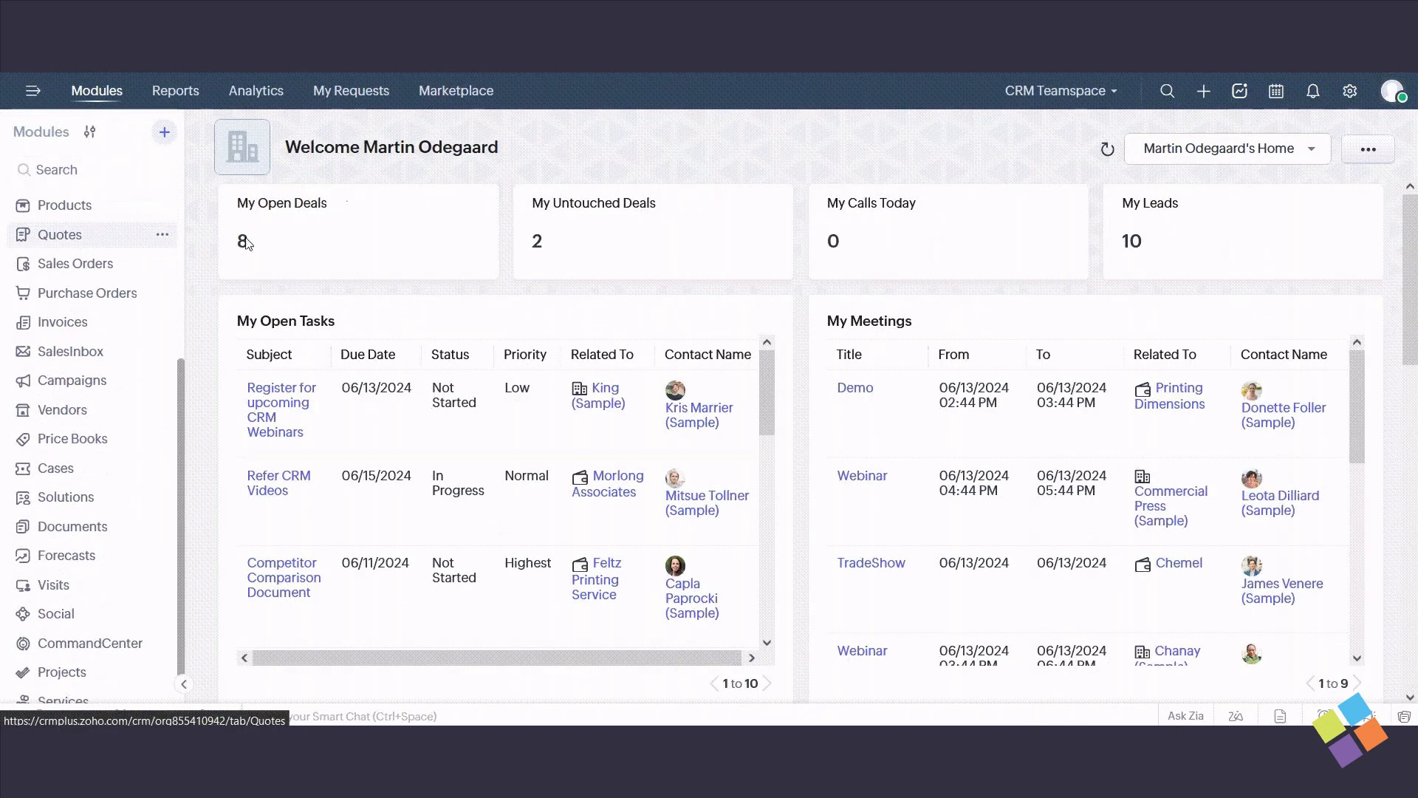
click(32, 91)
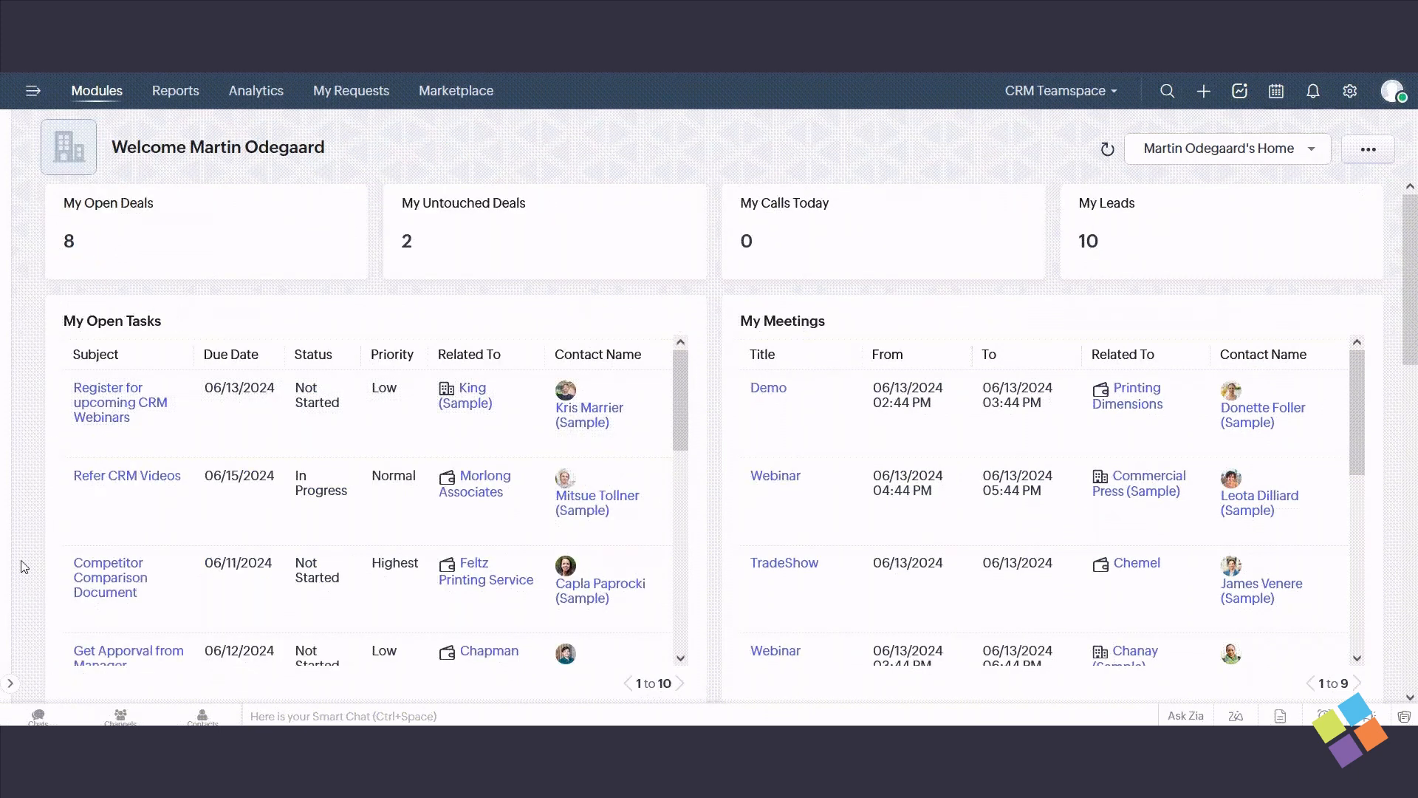
click(10, 682)
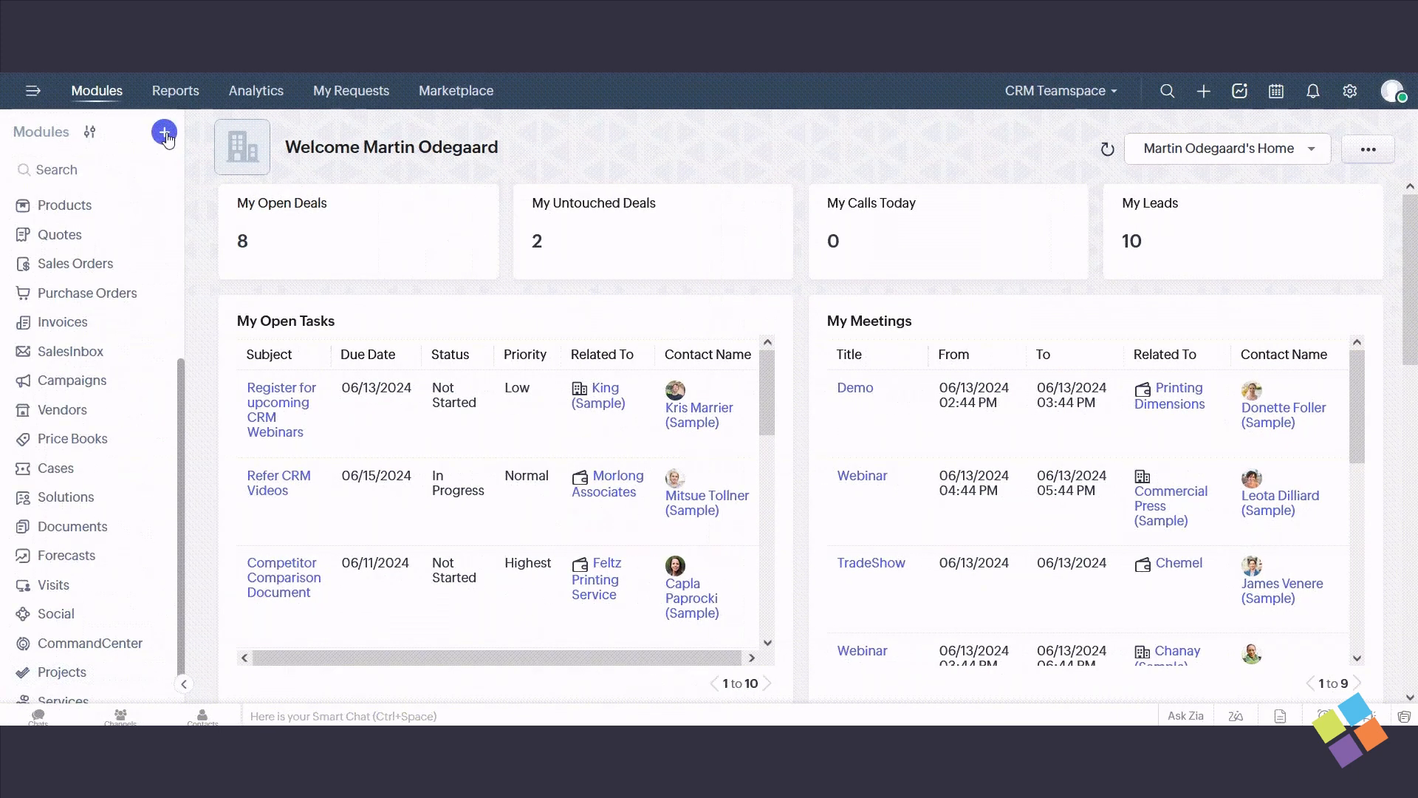
- Start creating a team module and browse the available module templates
click(164, 133)
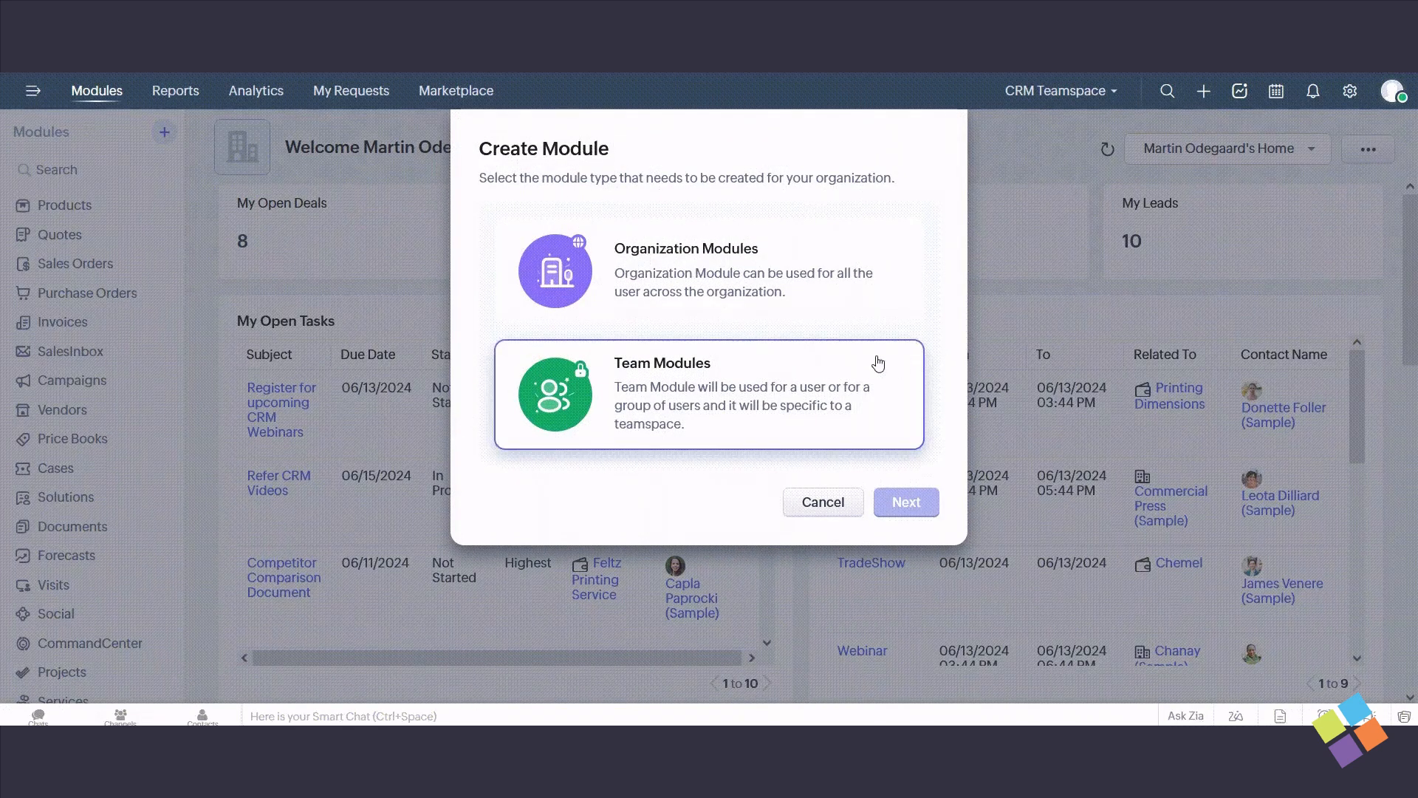
click(763, 375)
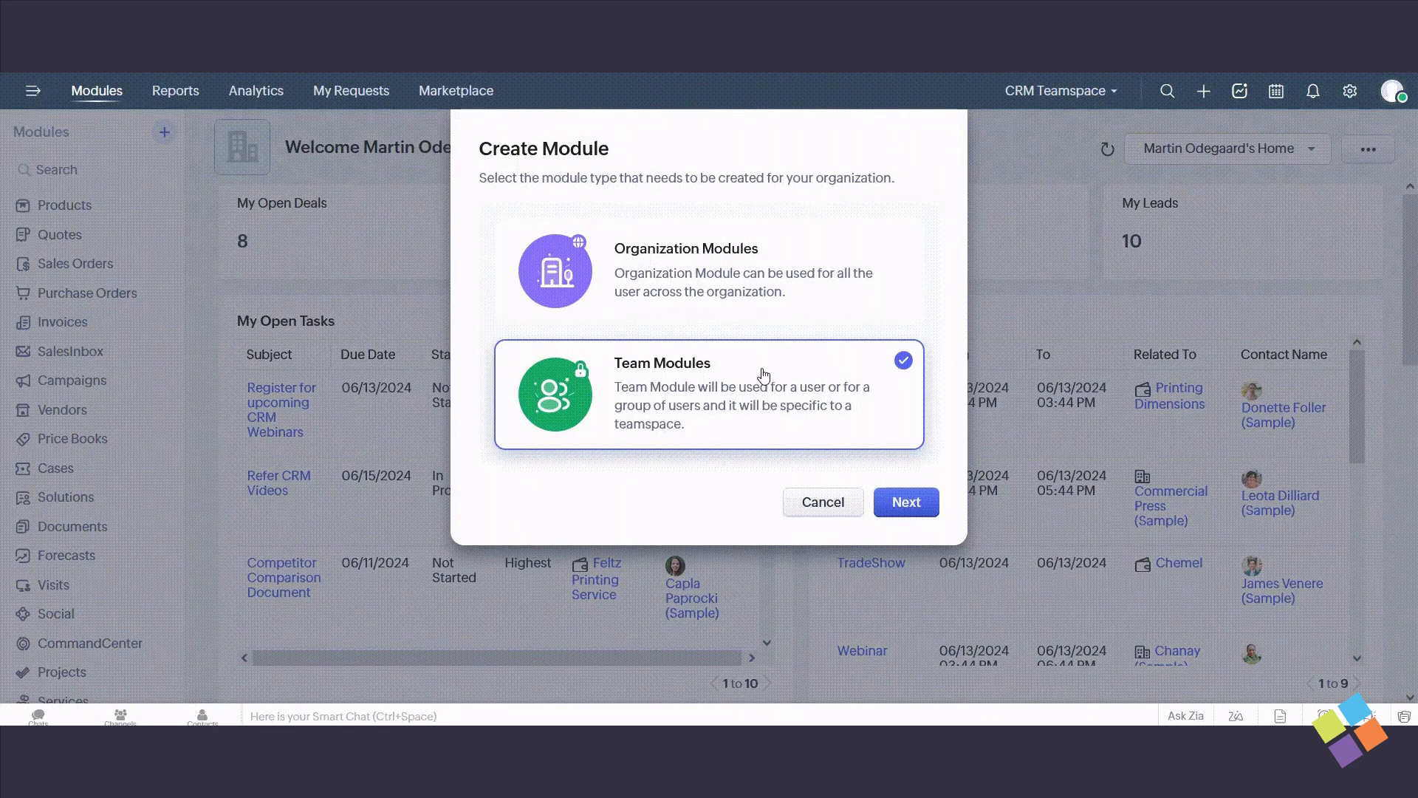
click(898, 501)
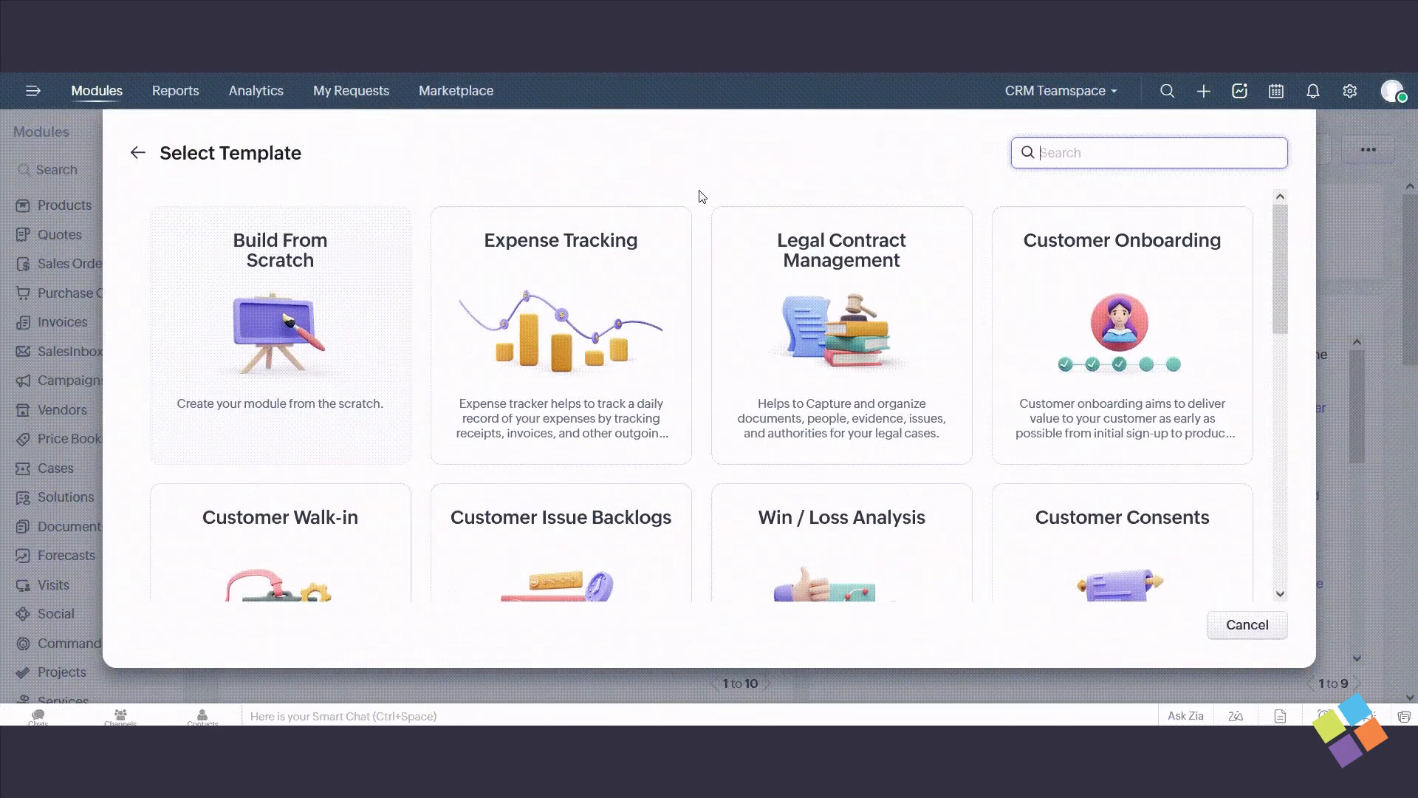
scroll(979, 364, down, 8)
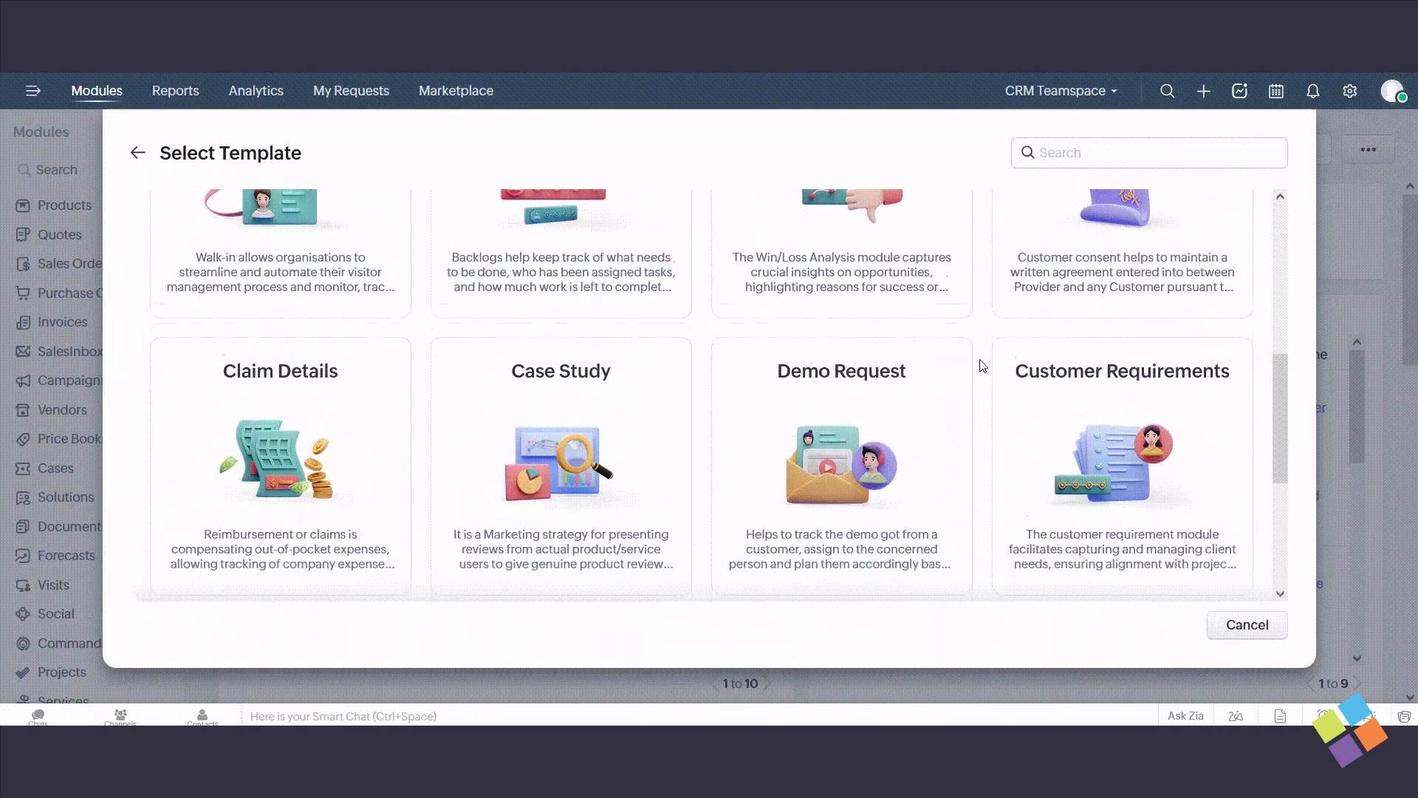
scroll(982, 366, up, 5)
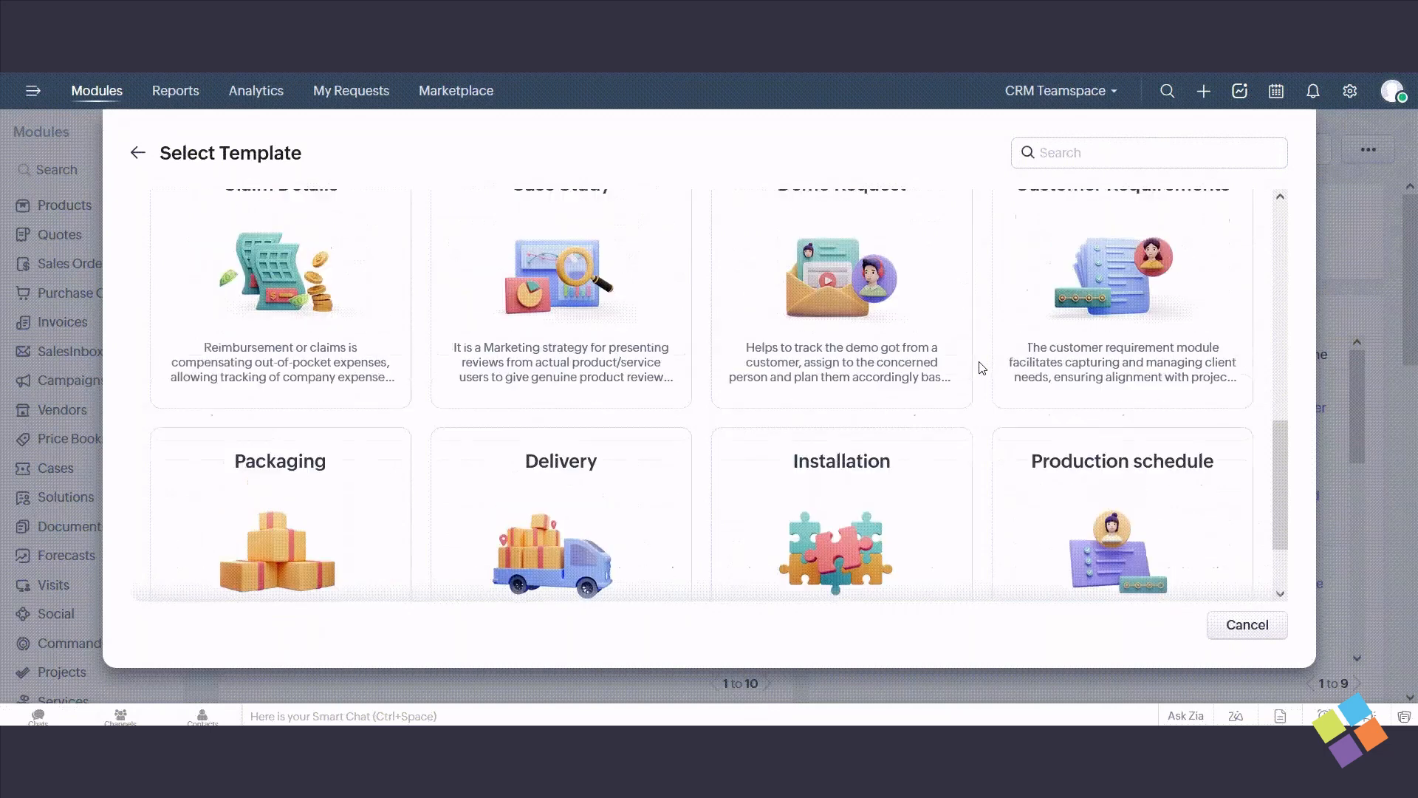
scroll(982, 367, up, 3)
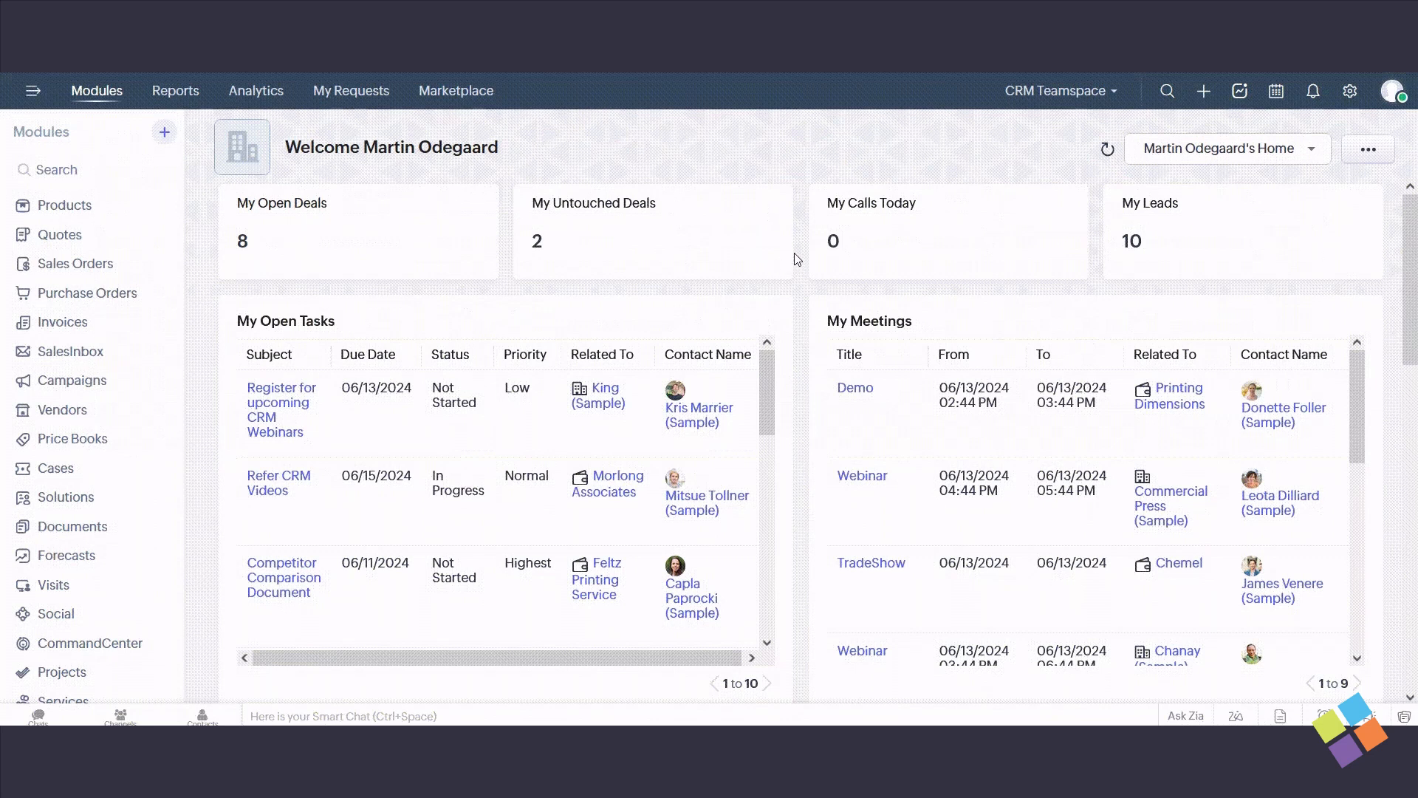
- Reopen the template selection for the new team module and choose Build From Scratch
scroll(730, 358, down, 1)
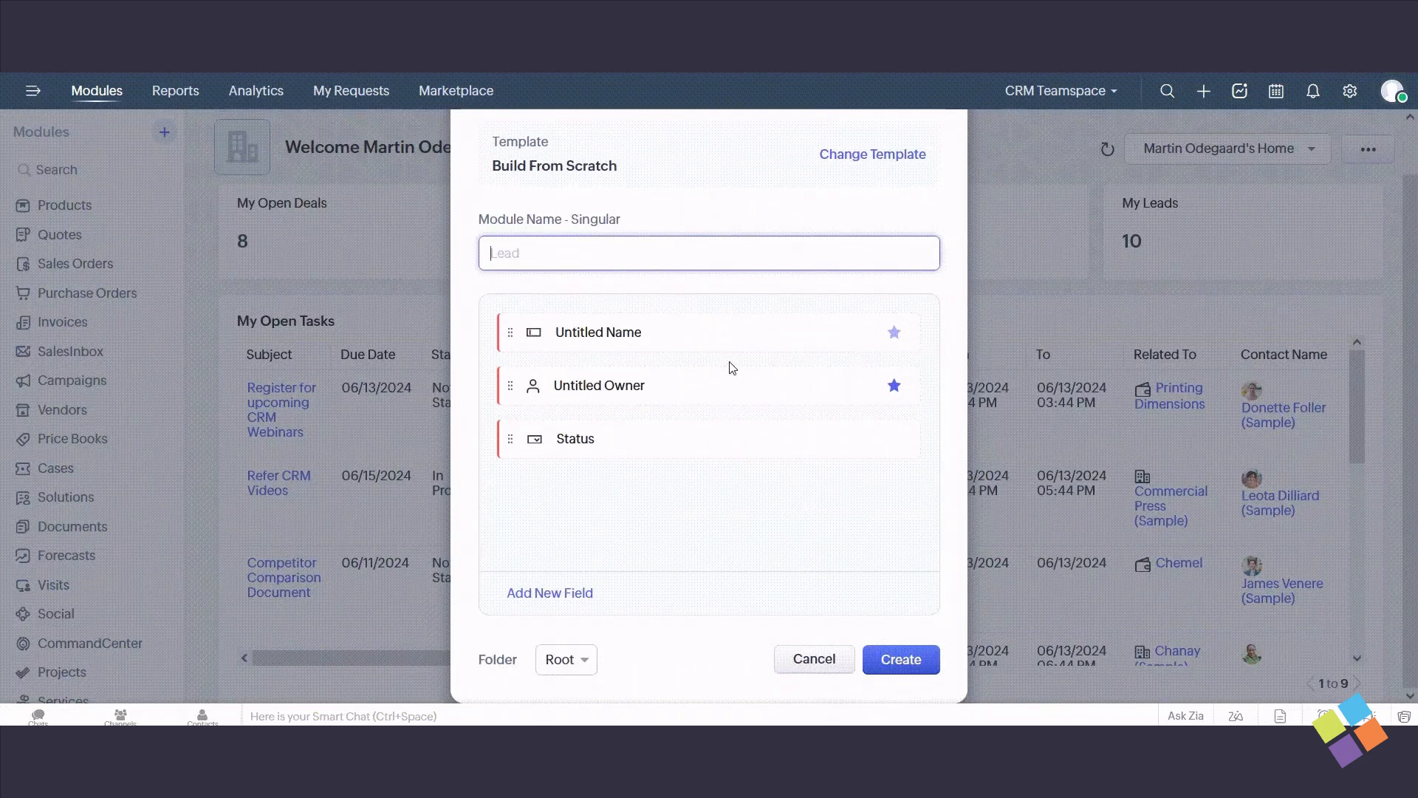
scroll(729, 358, up, 1)
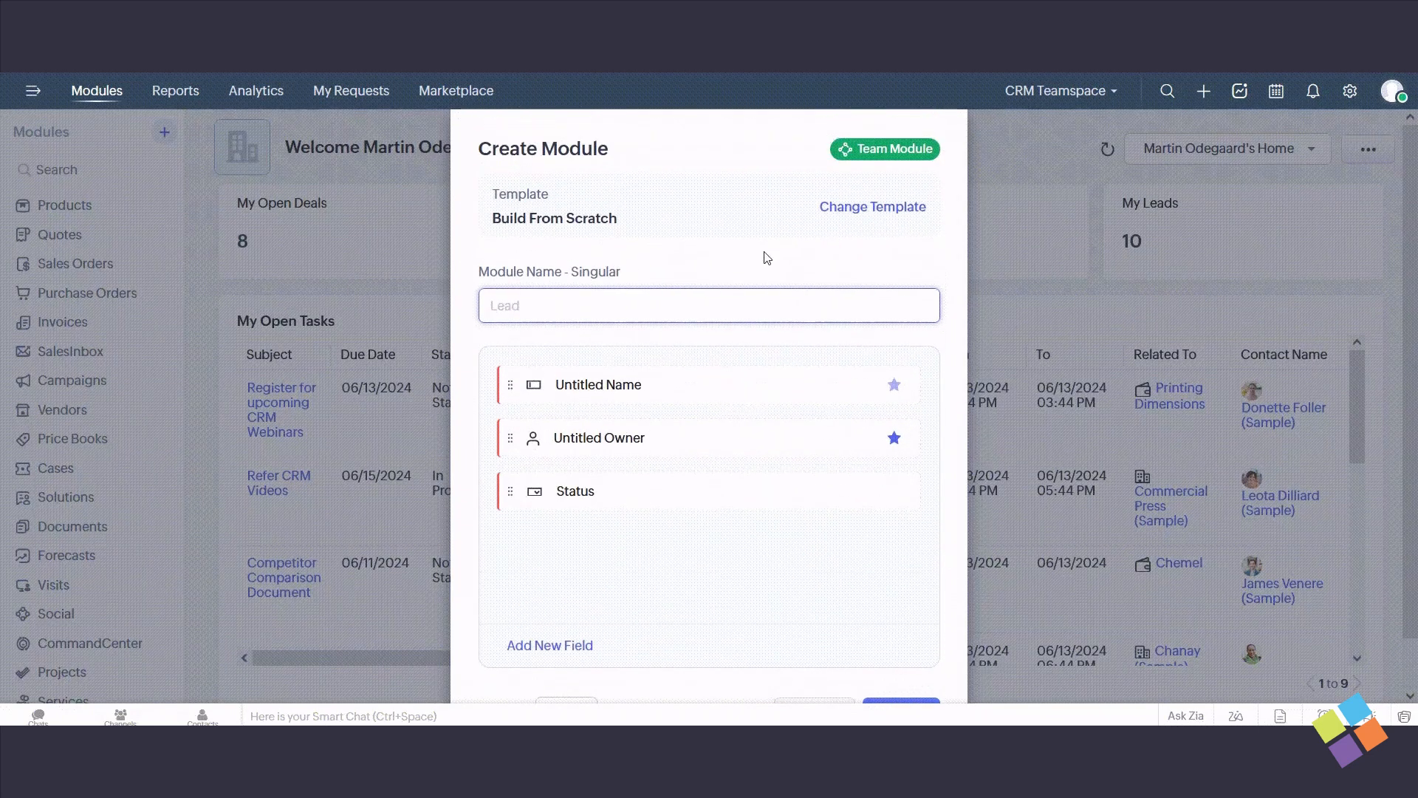
click(850, 207)
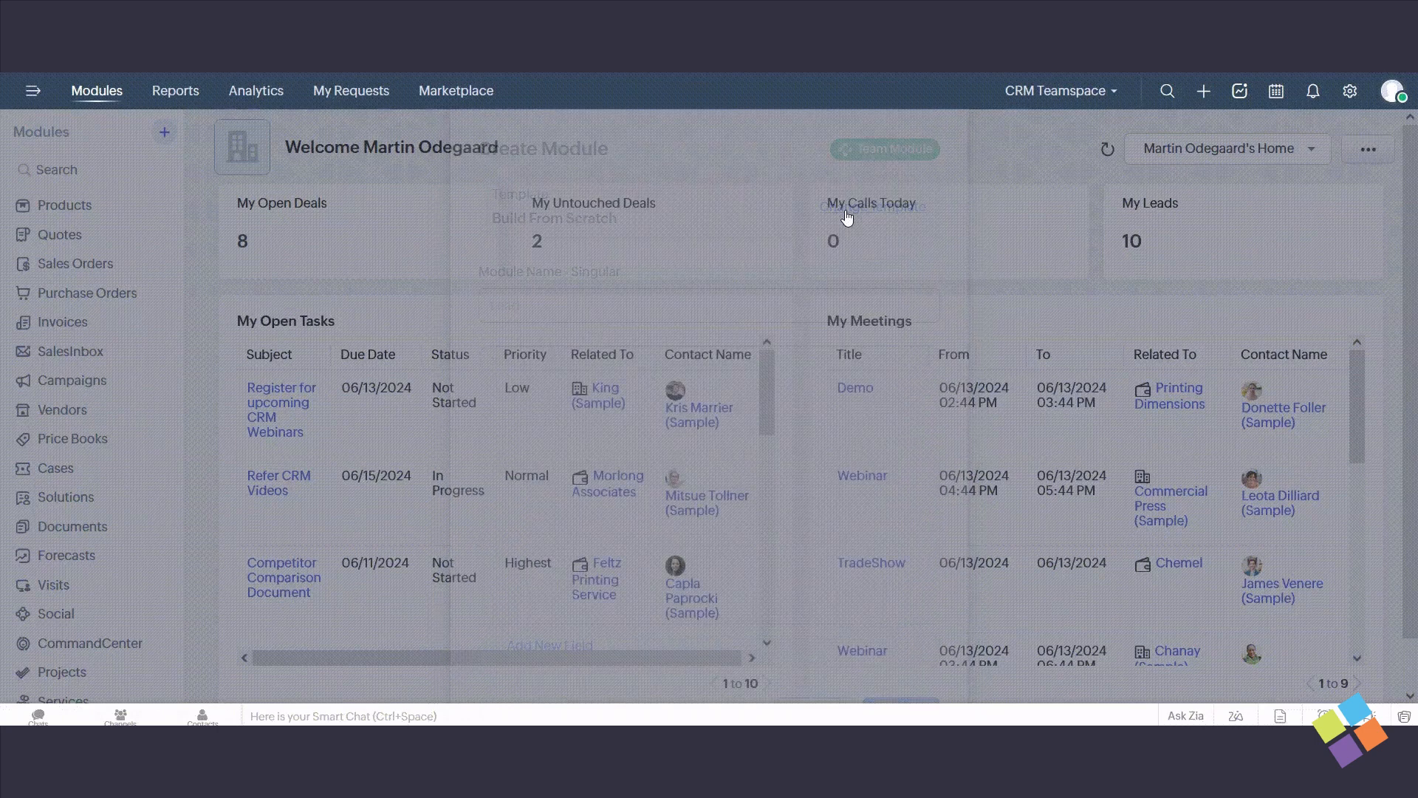
mouse_move(278, 399)
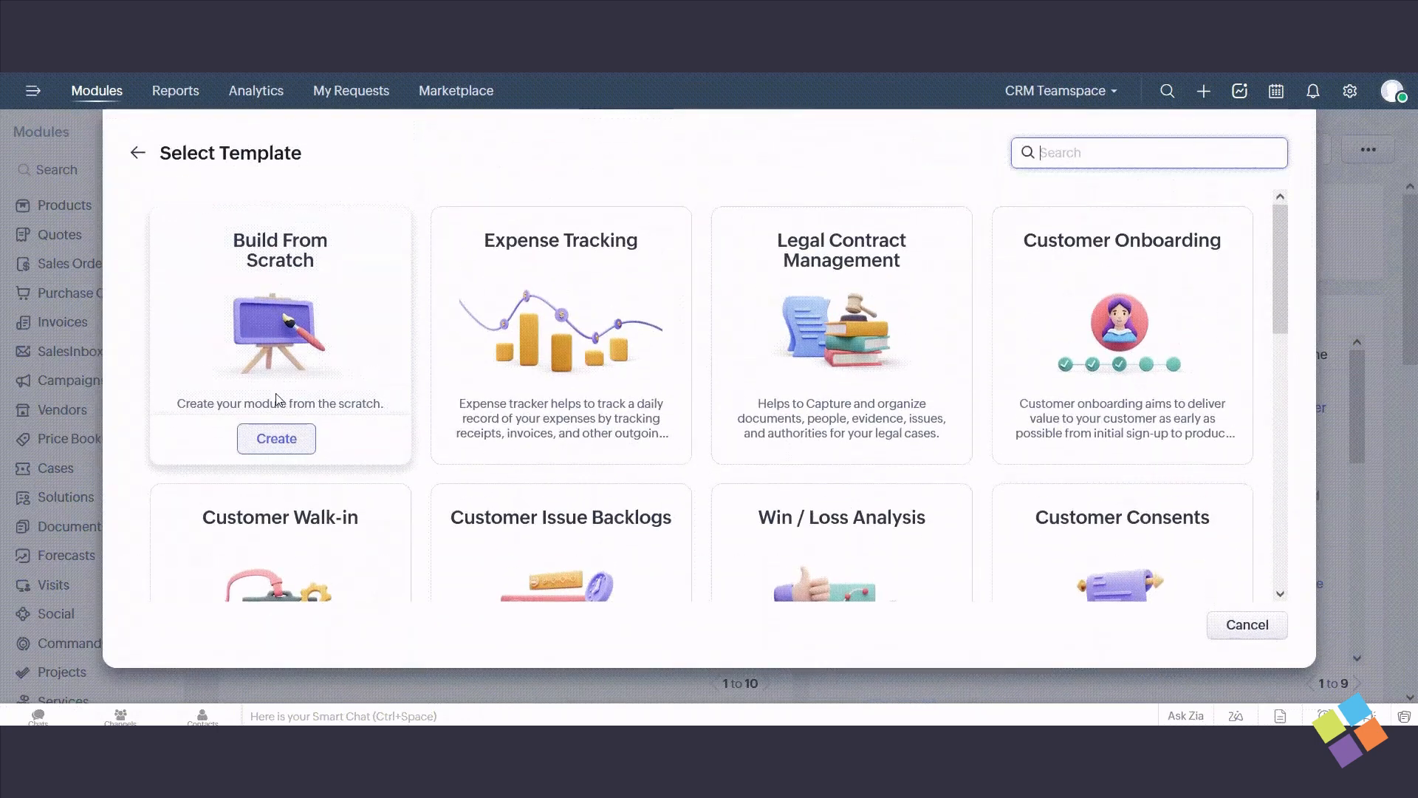
click(280, 437)
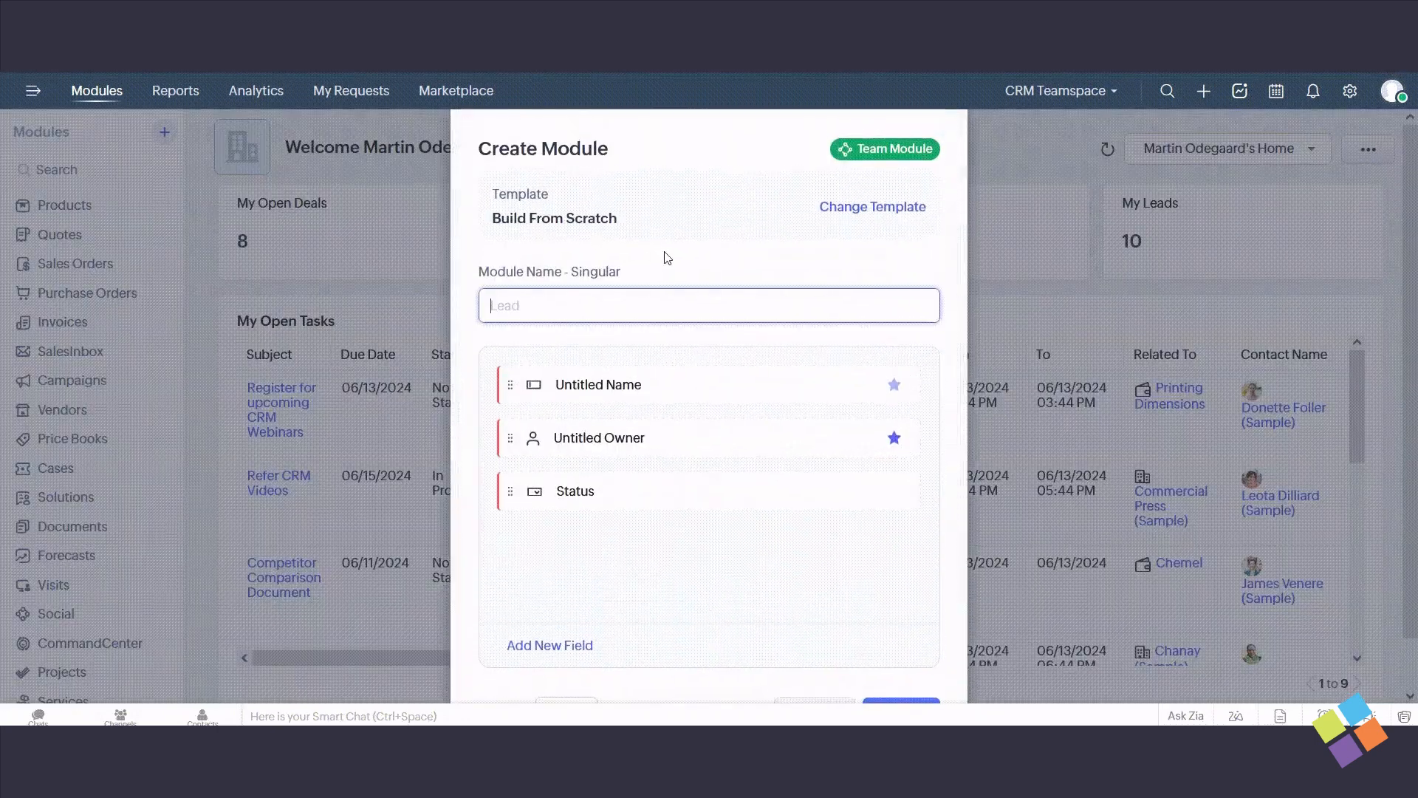
- Name the new module Customer in the singular and Customers in the plural
click(616, 311)
text(Custome)
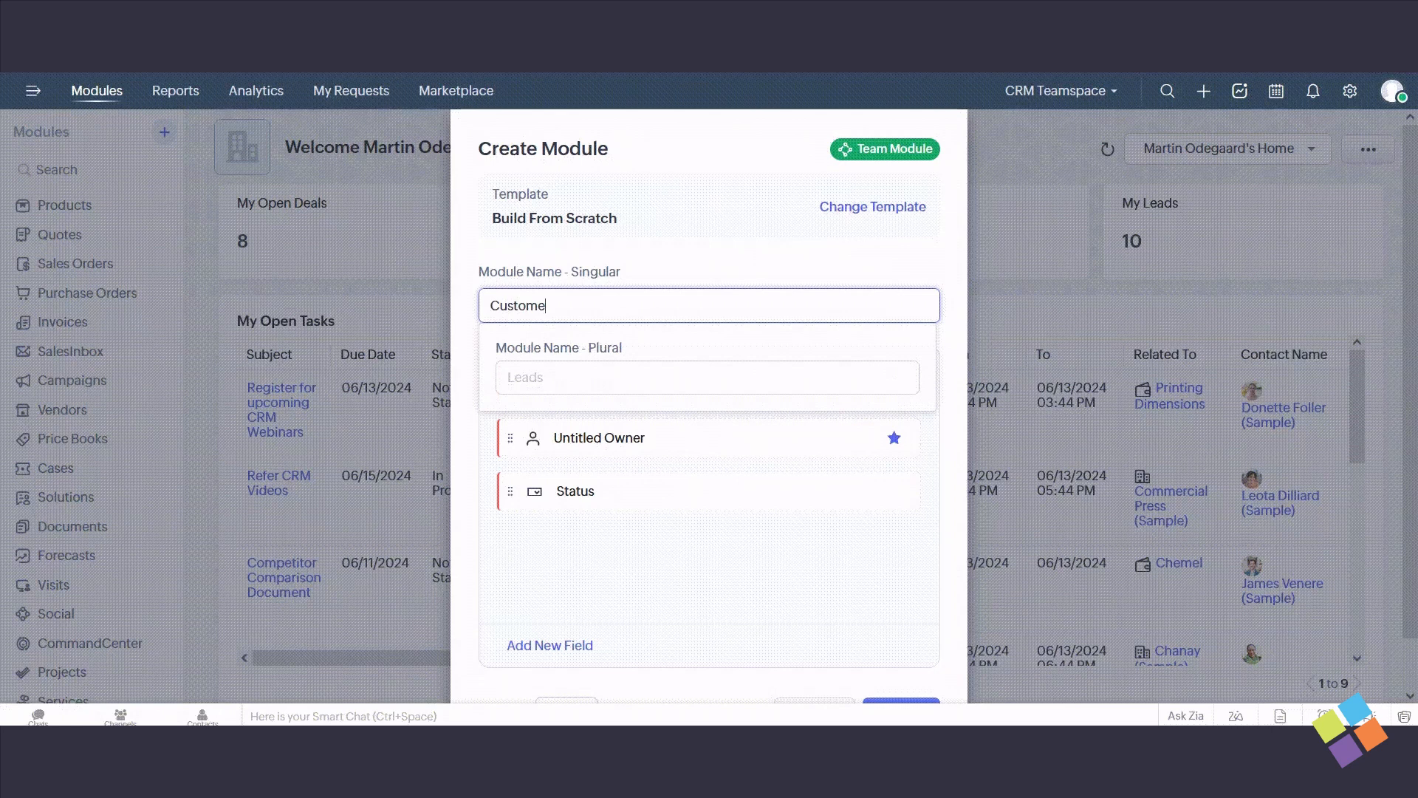
text(r)
click(593, 372)
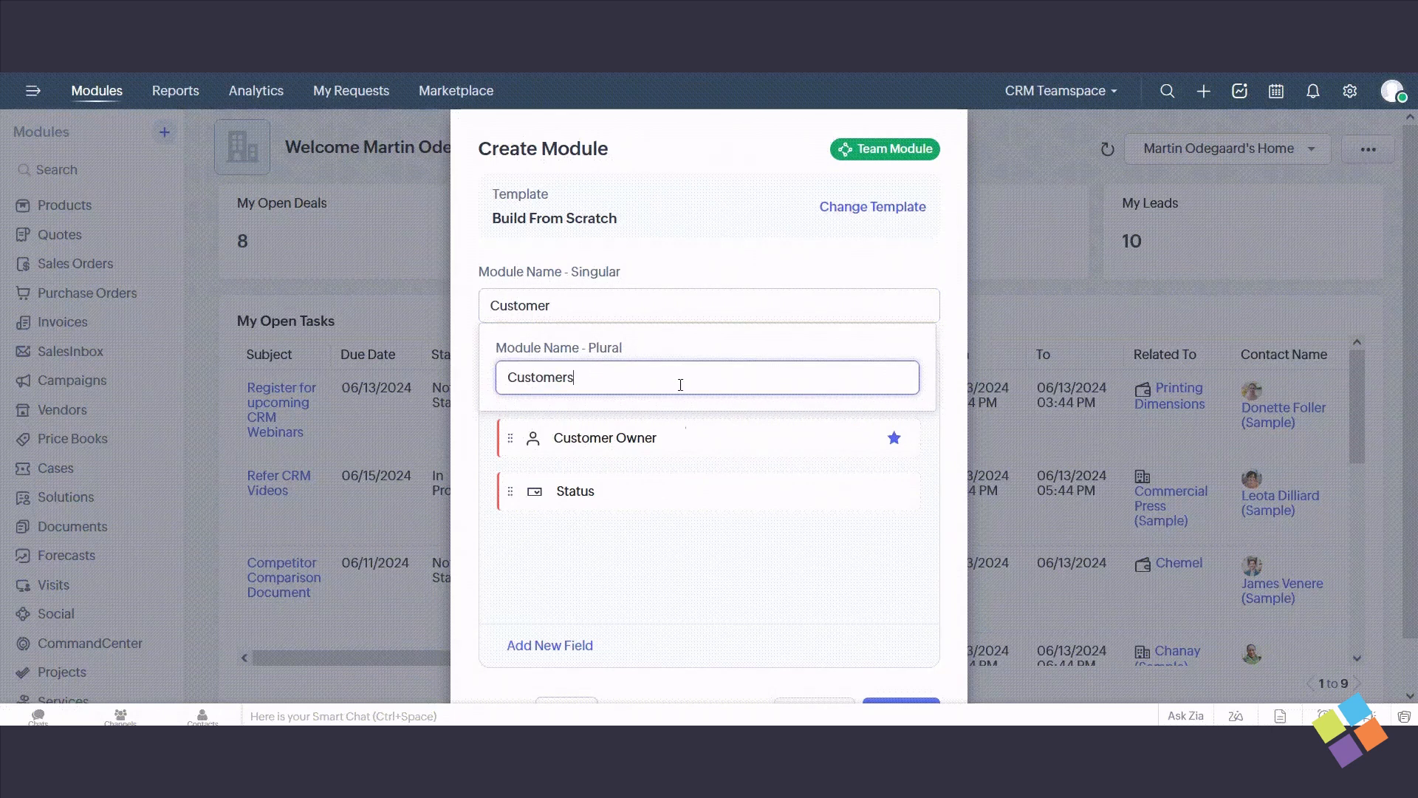
click(720, 259)
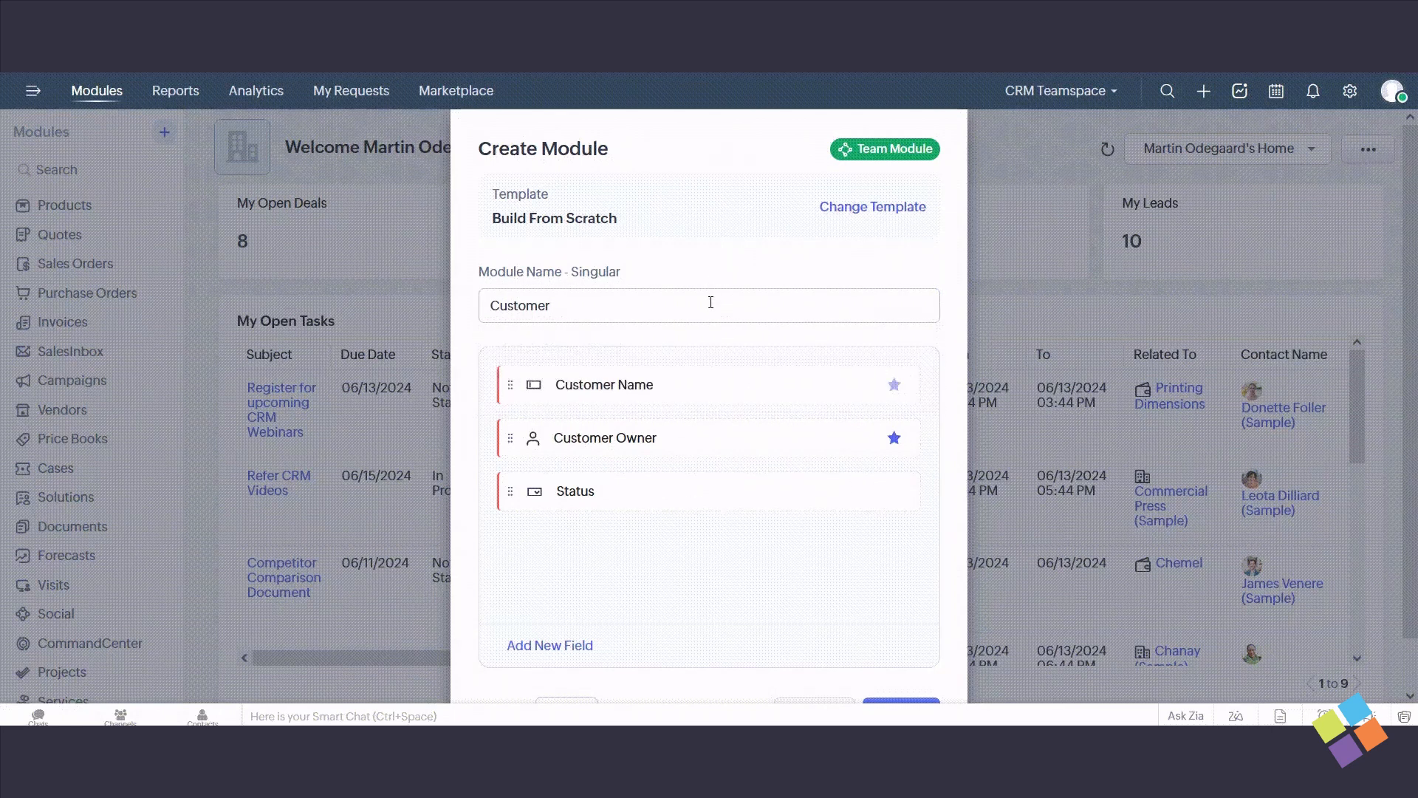
- Add a new field of the User type to the Customer module
scroll(734, 408, down, 1)
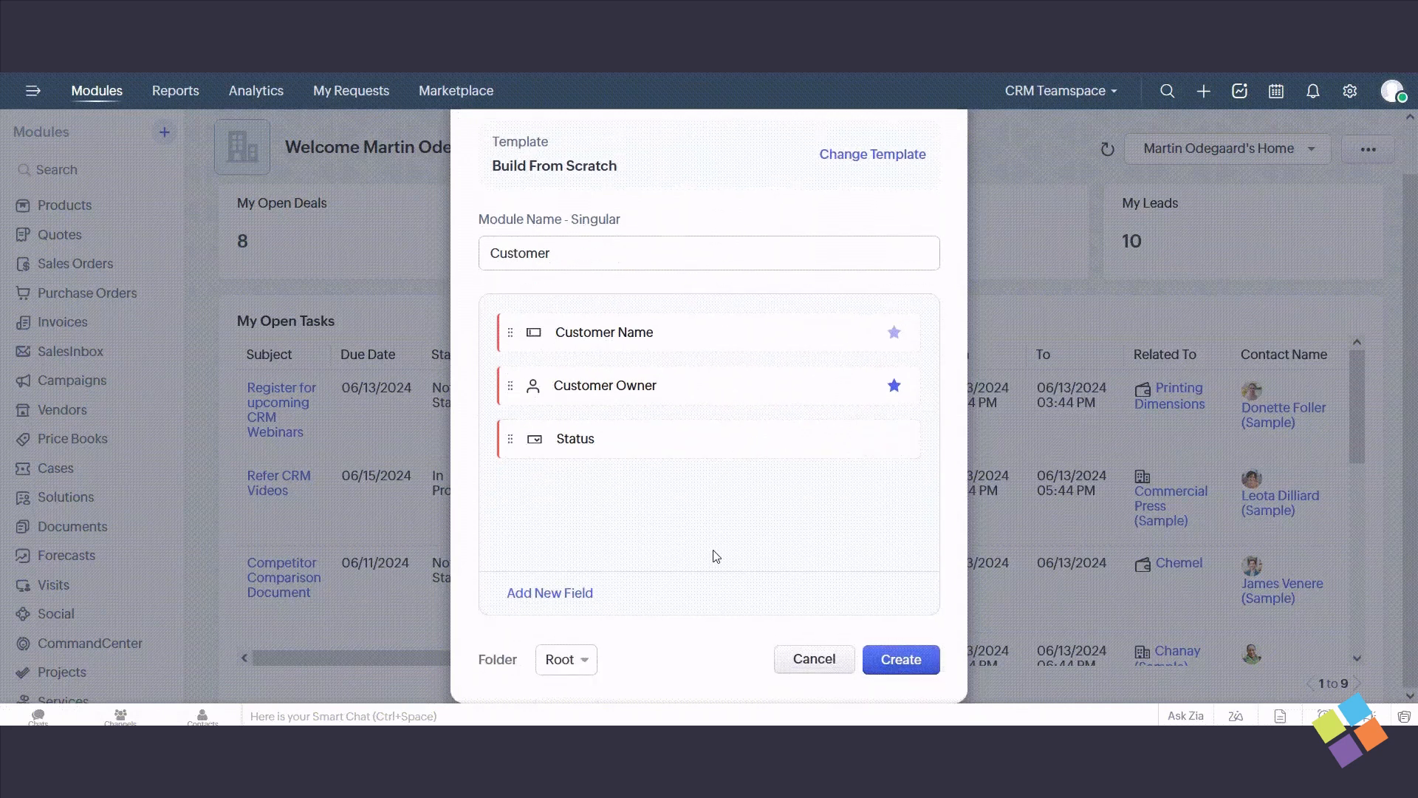
scroll(709, 517, up, 1)
scroll(630, 510, down, 1)
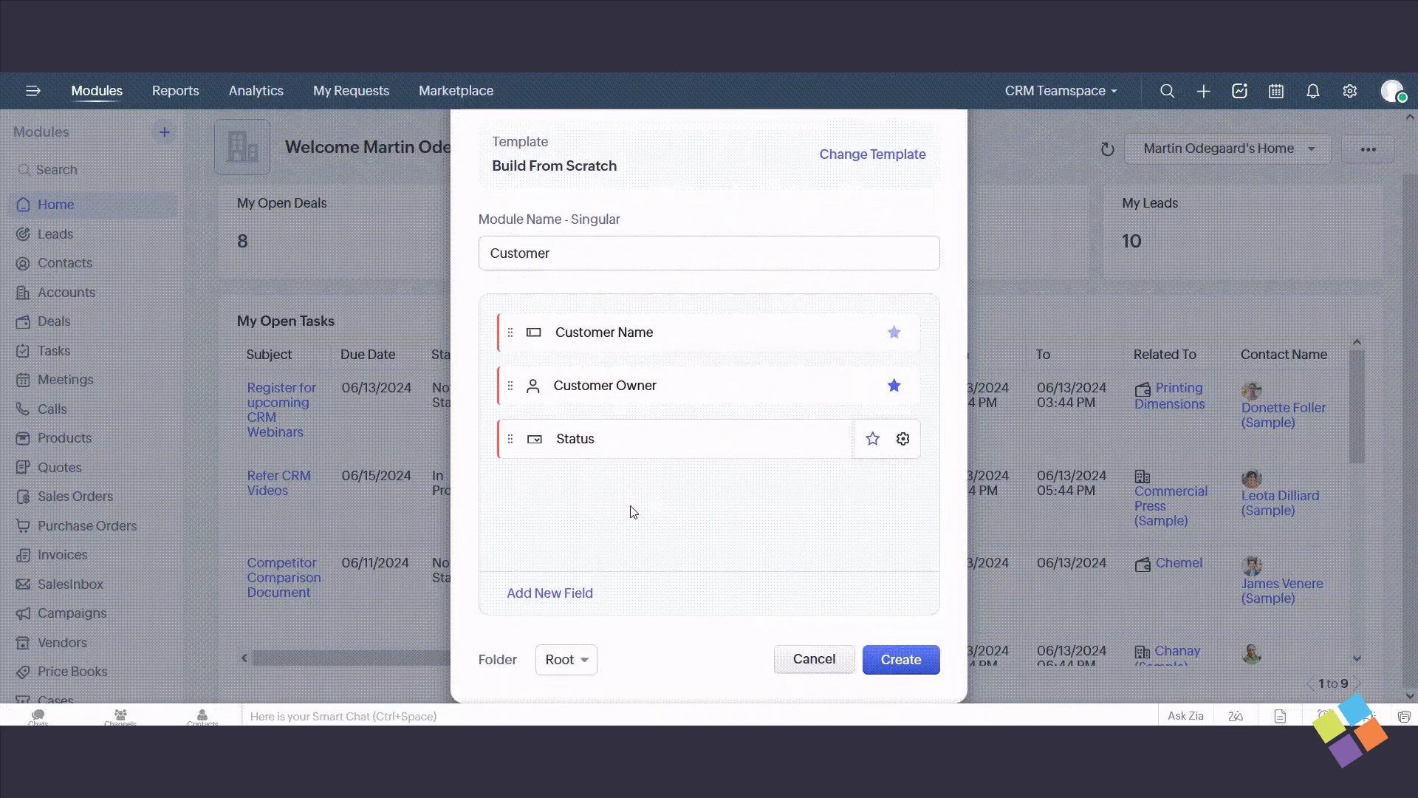
click(569, 598)
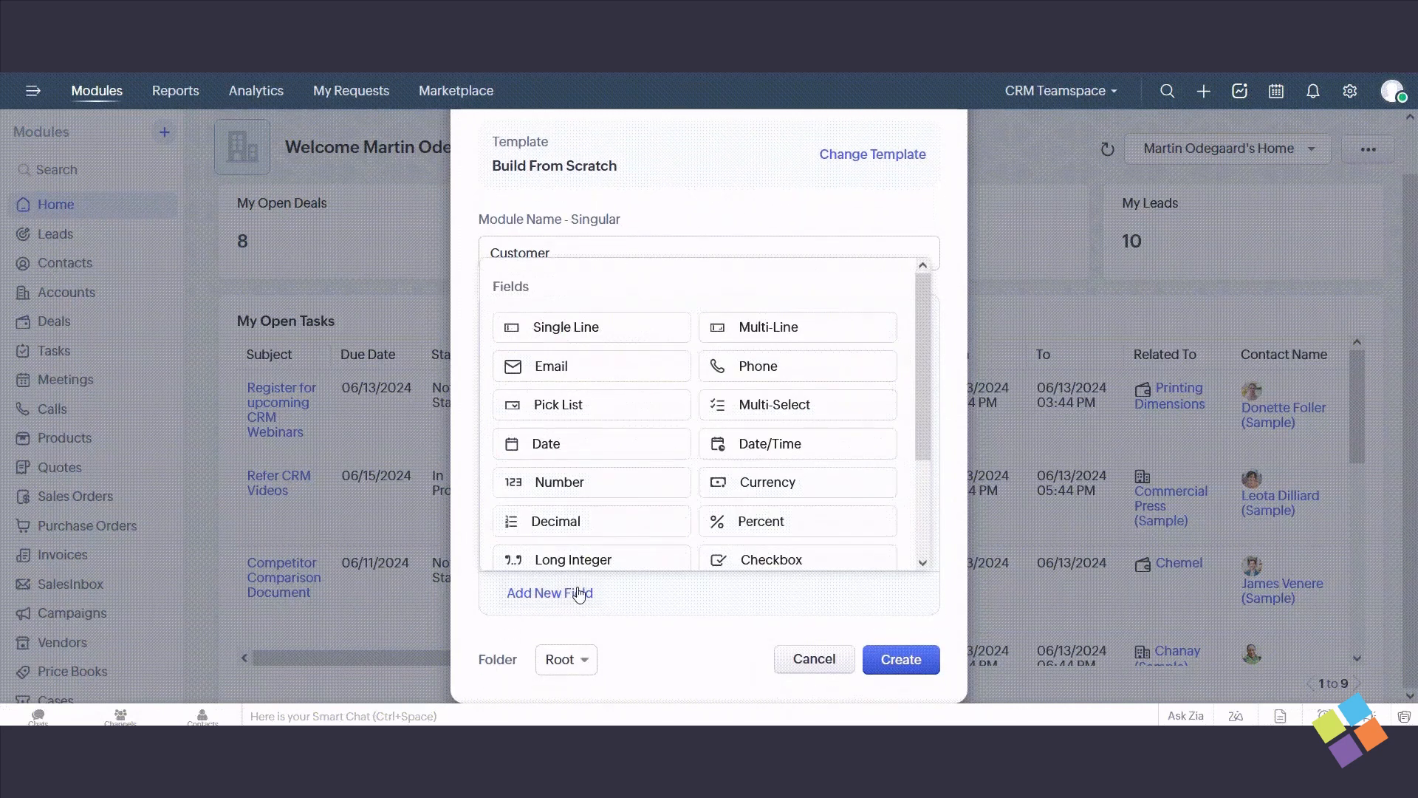
scroll(628, 500, down, 2)
click(626, 502)
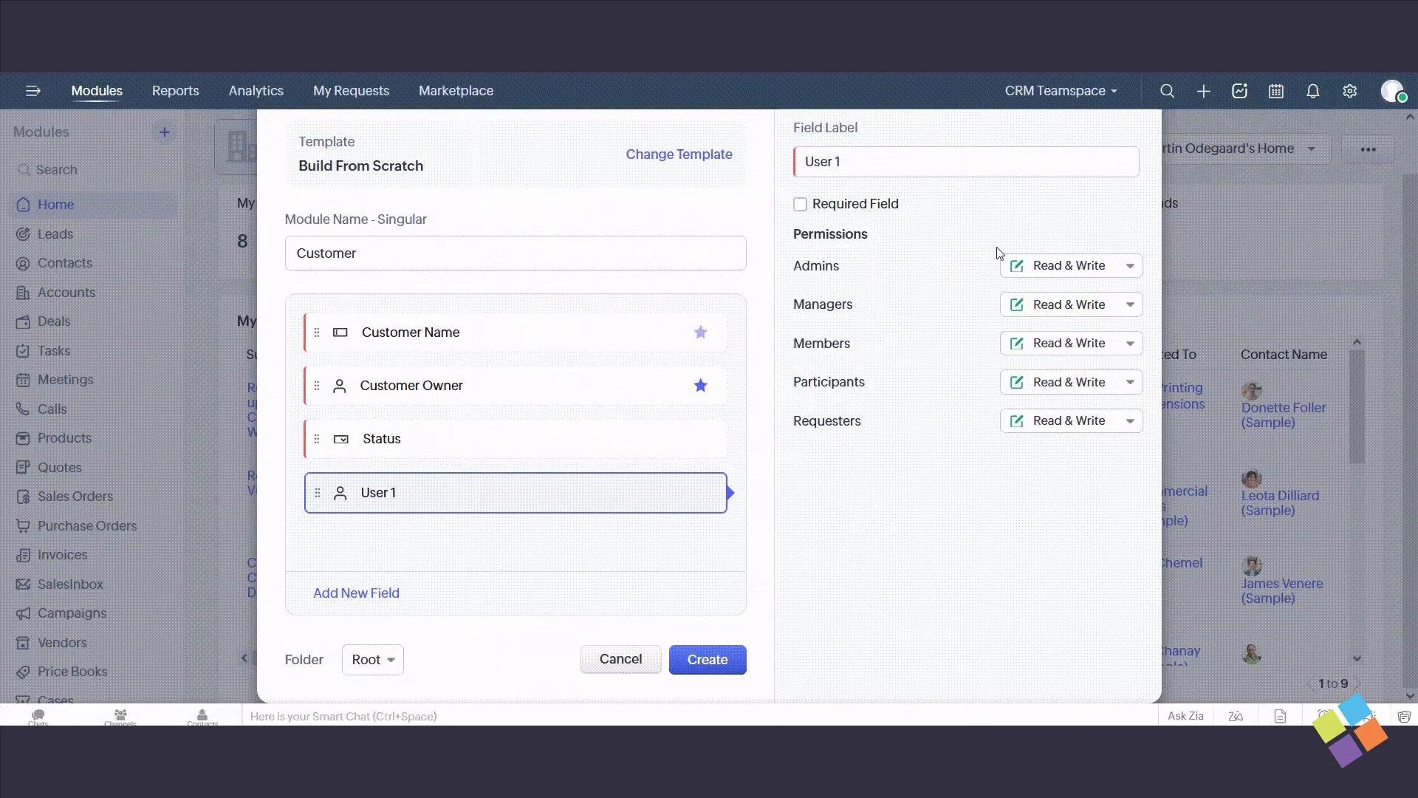
- Set the new user field's Managers permission to Read Only and shorten its label to User
click(1094, 310)
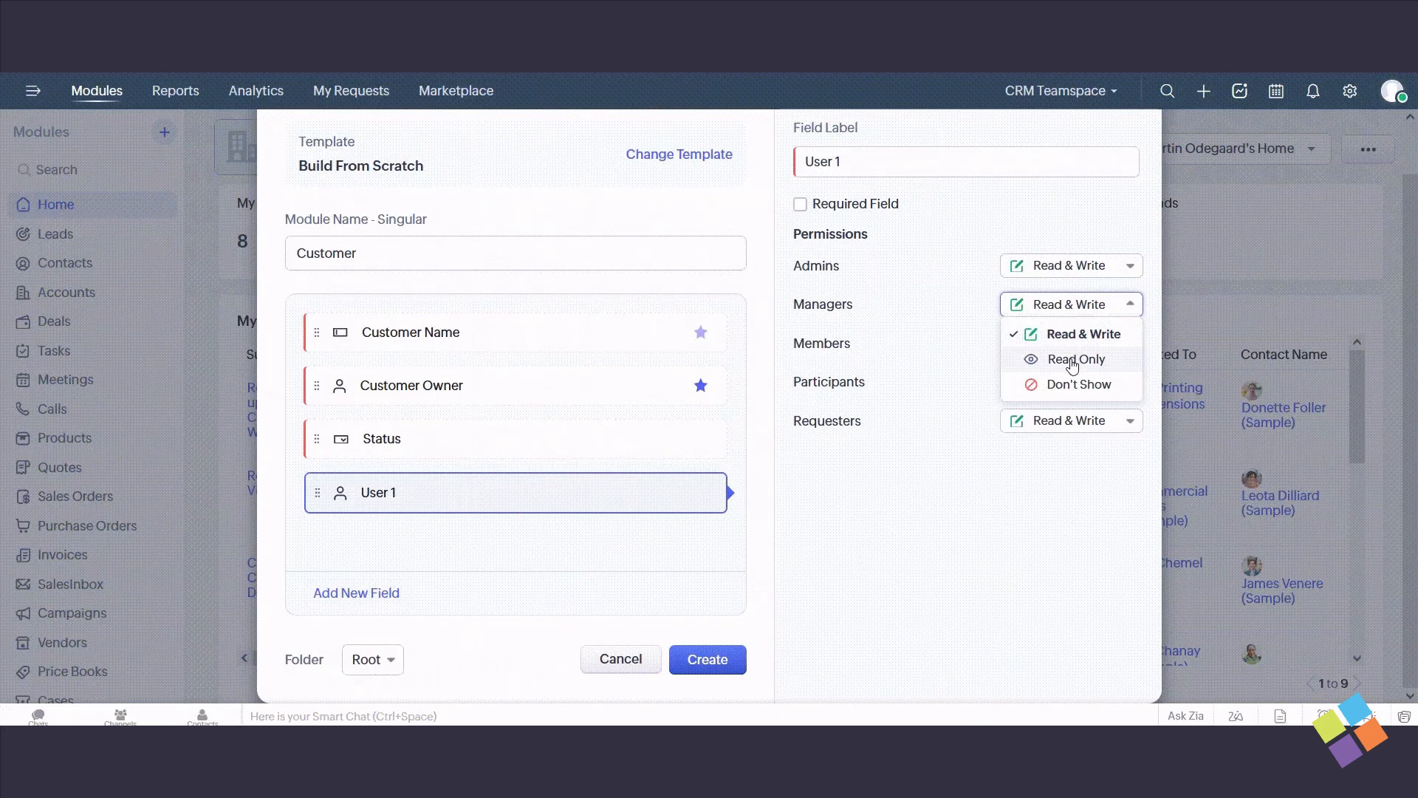
click(1073, 360)
scroll(901, 369, up, 2)
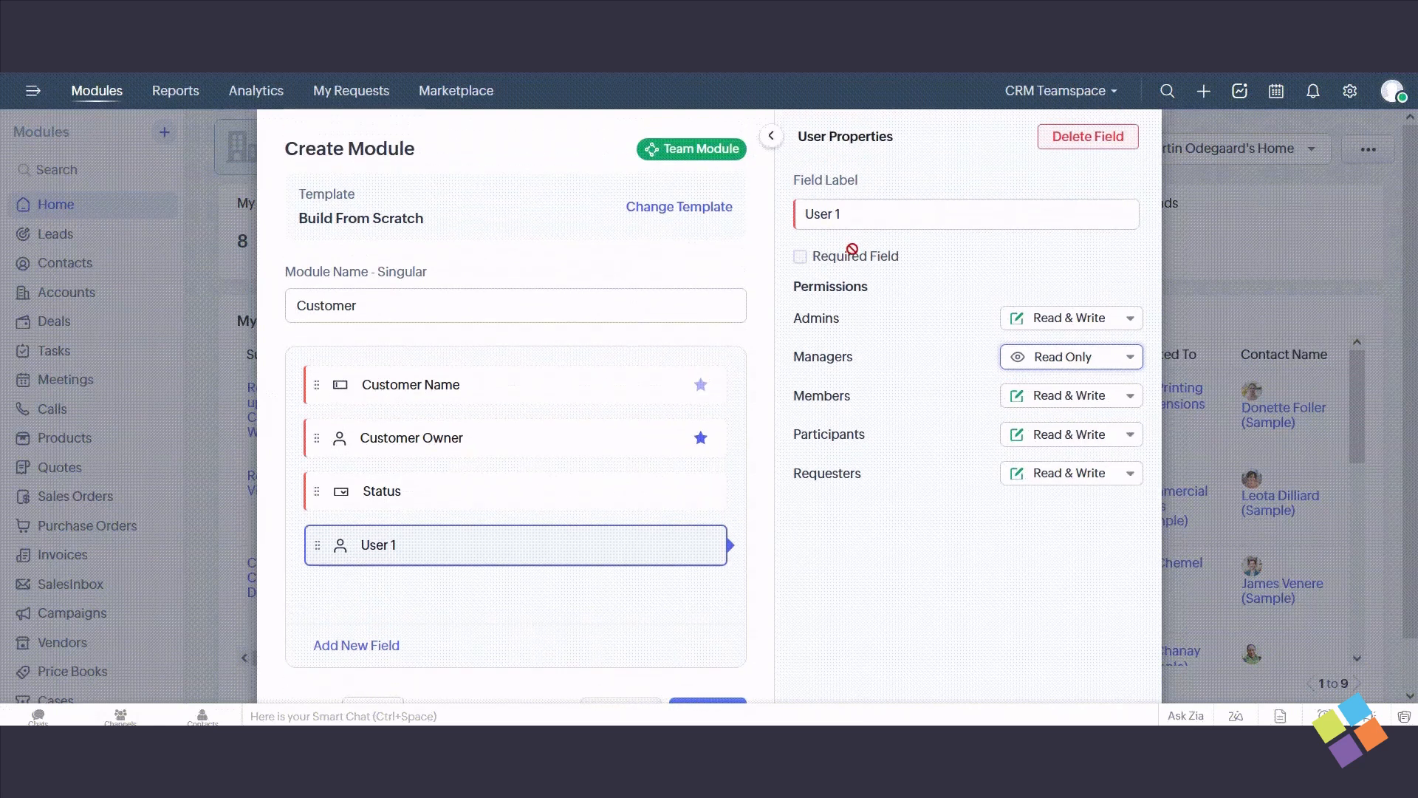
click(860, 217)
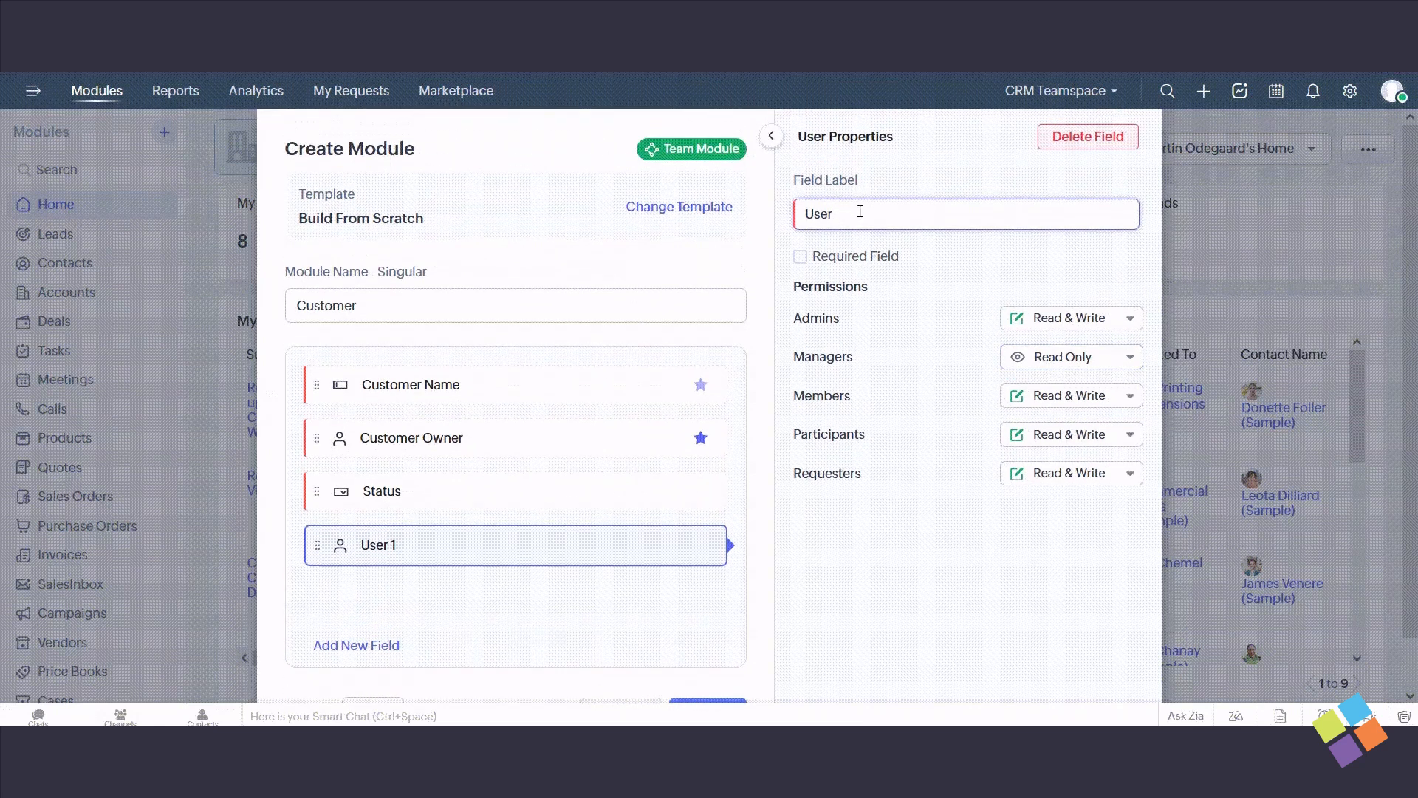
click(771, 136)
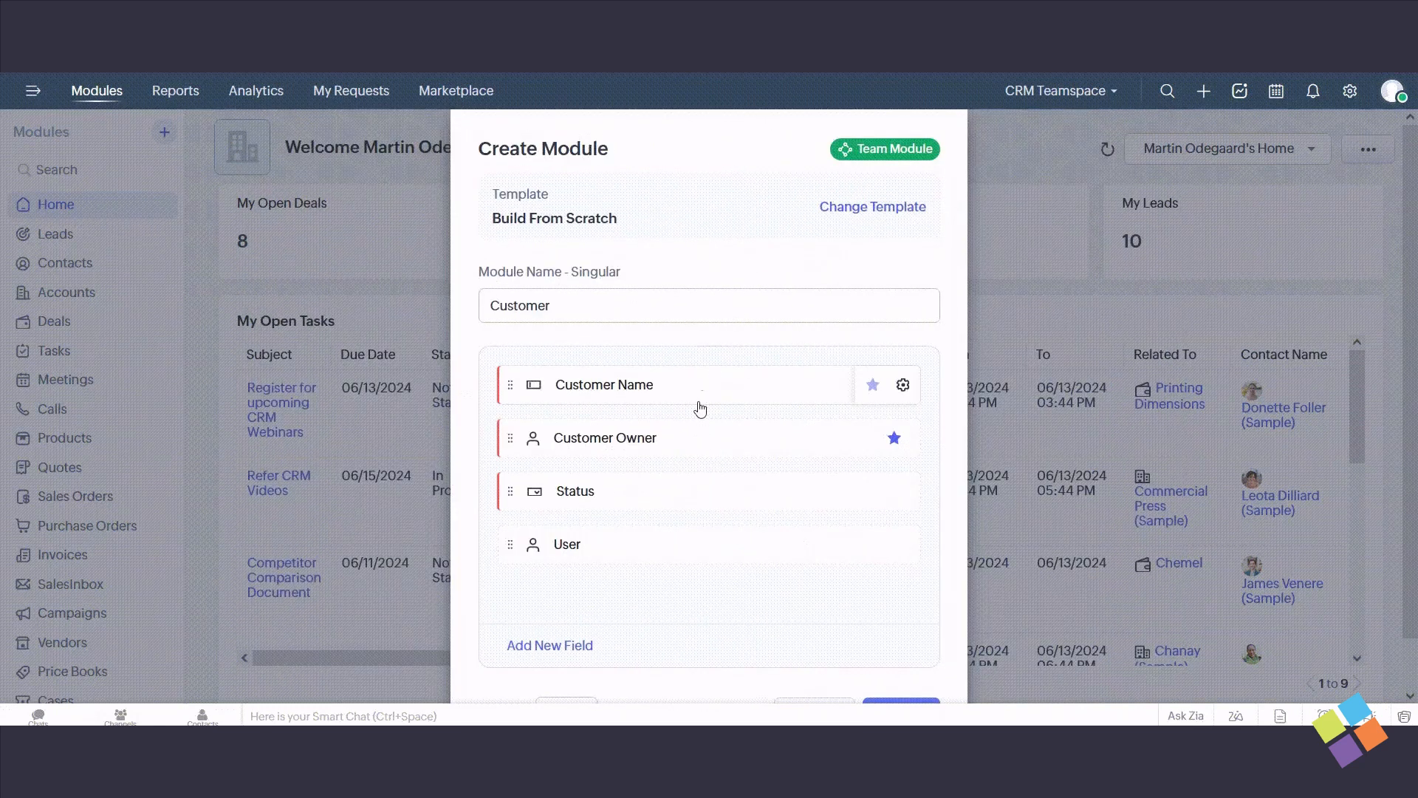
- Keep Root as the folder for the Customer Report module and create the module
scroll(674, 509, down, 2)
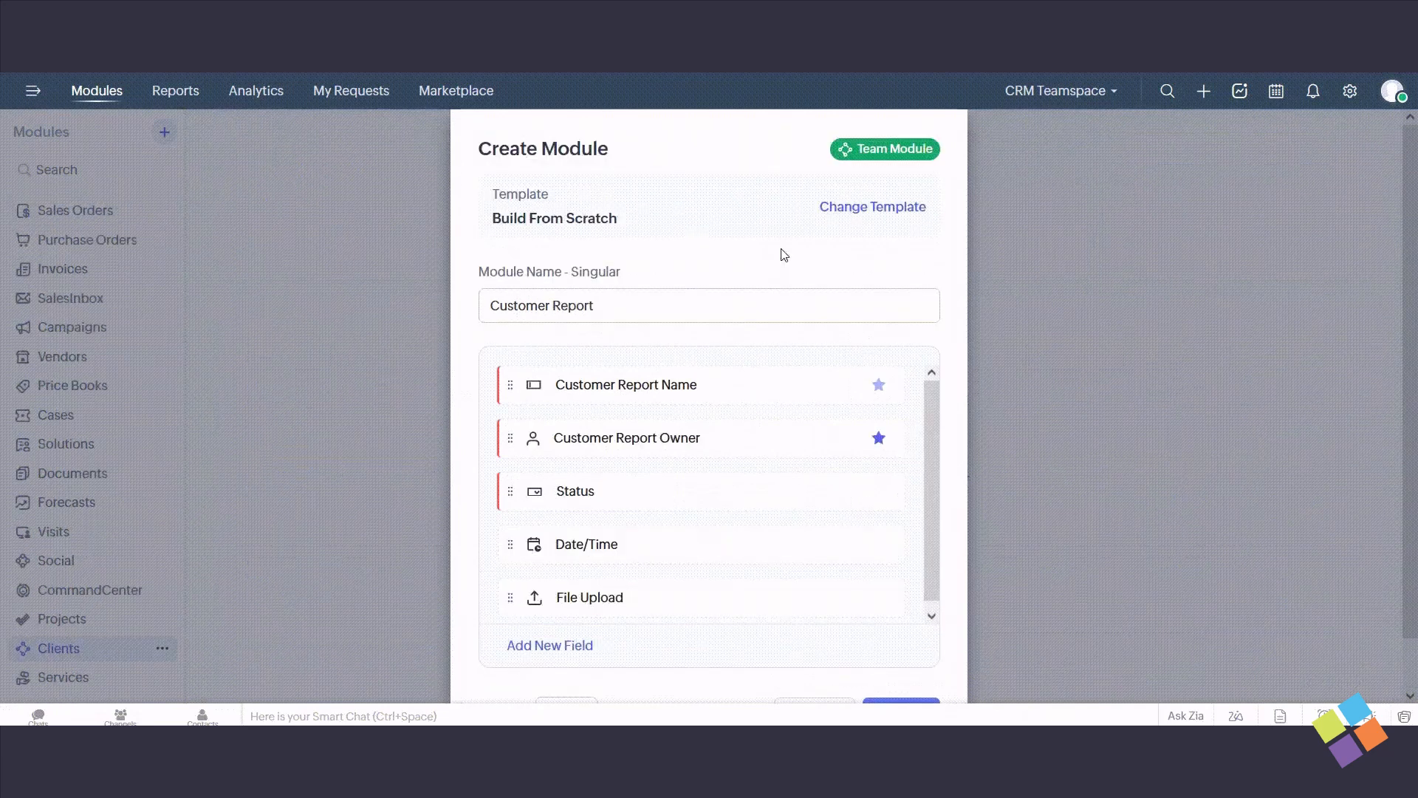
scroll(782, 254, down, 2)
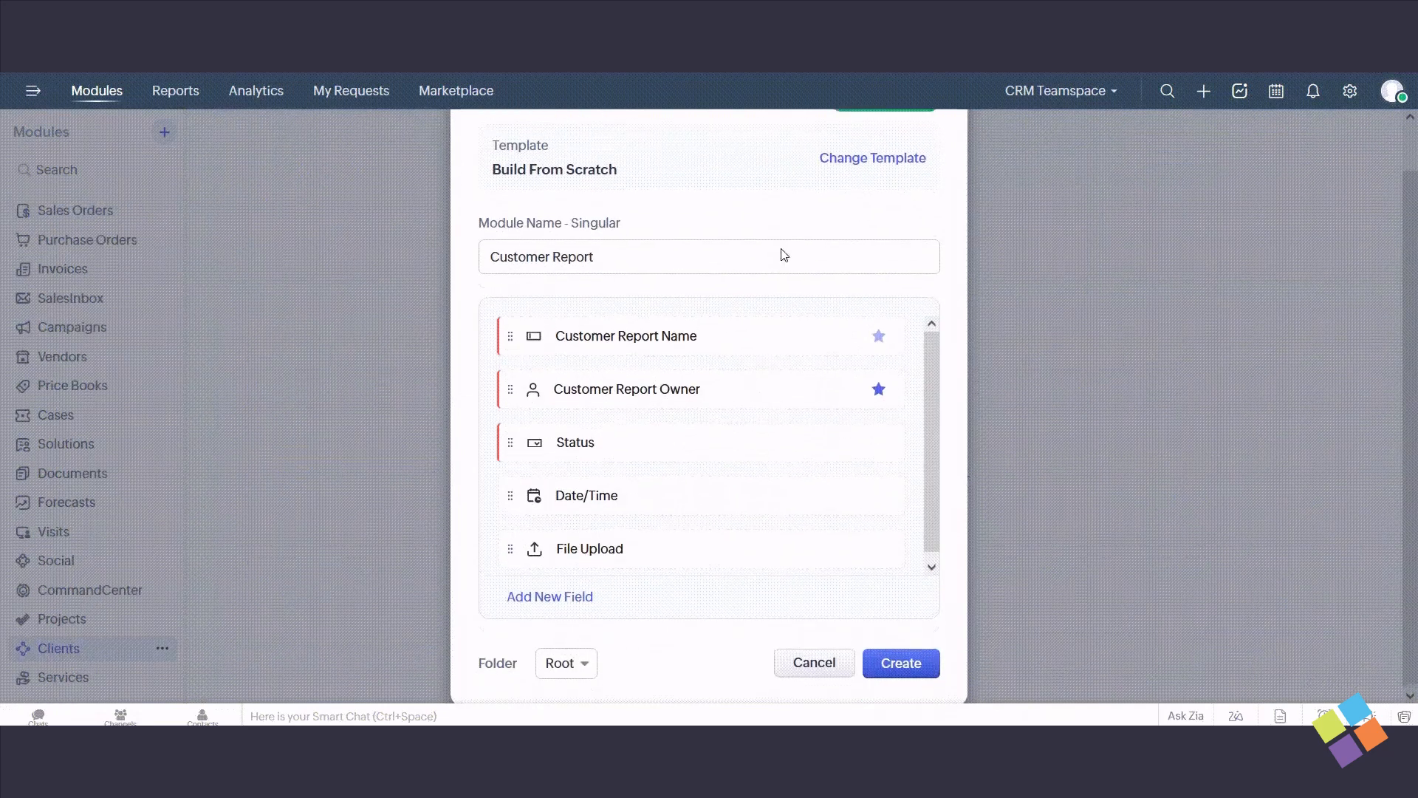
click(567, 667)
click(578, 694)
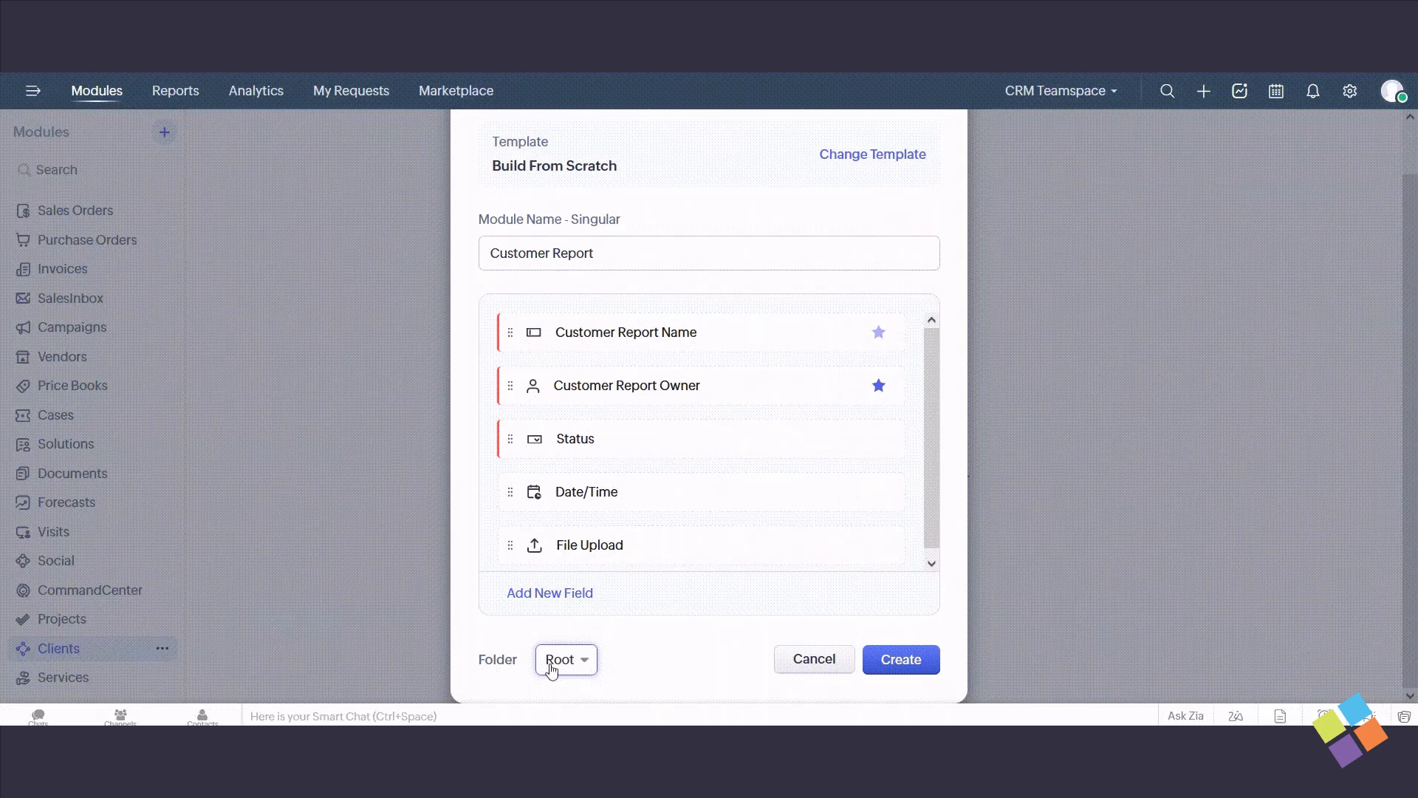
click(895, 669)
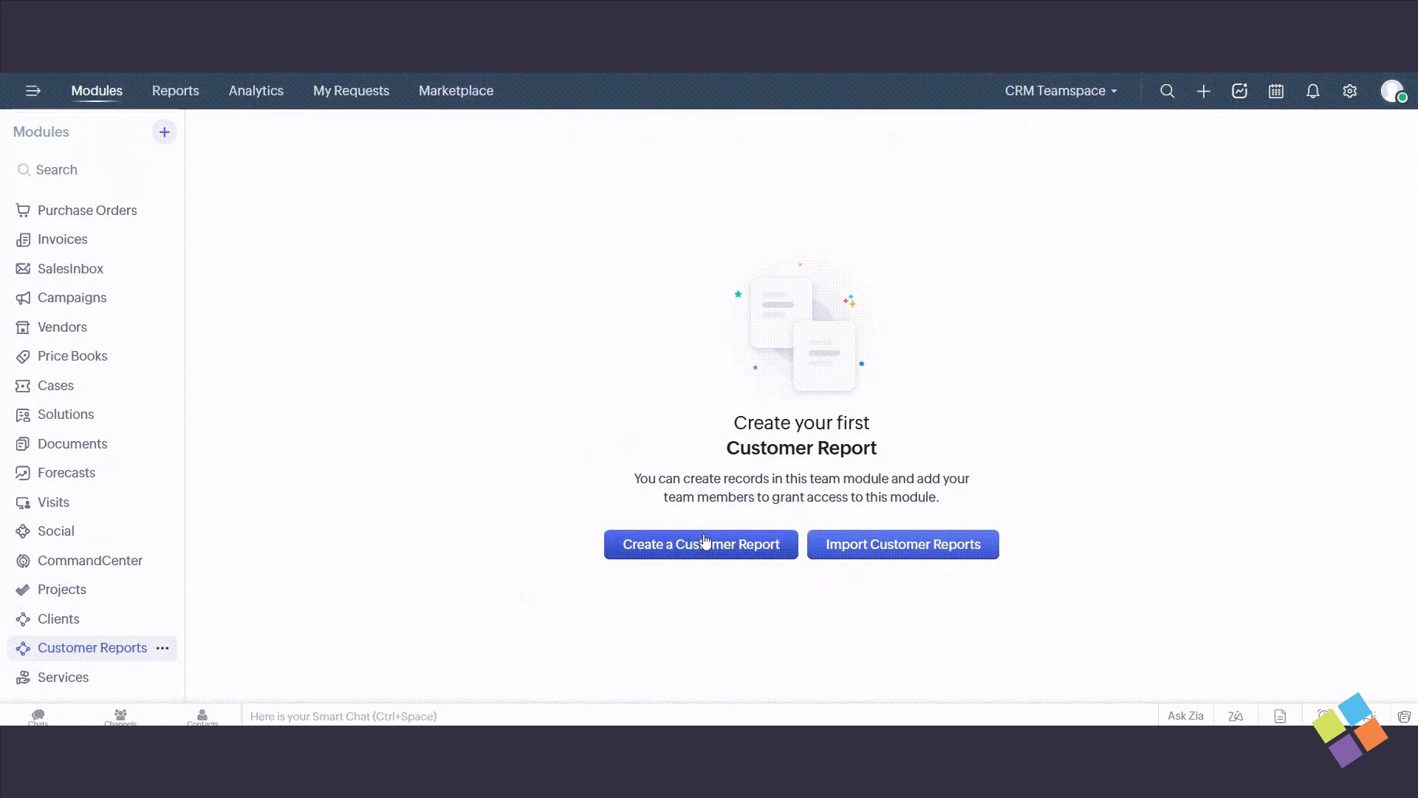
- Open the import page for Customer Reports and display that module's customization options
click(865, 548)
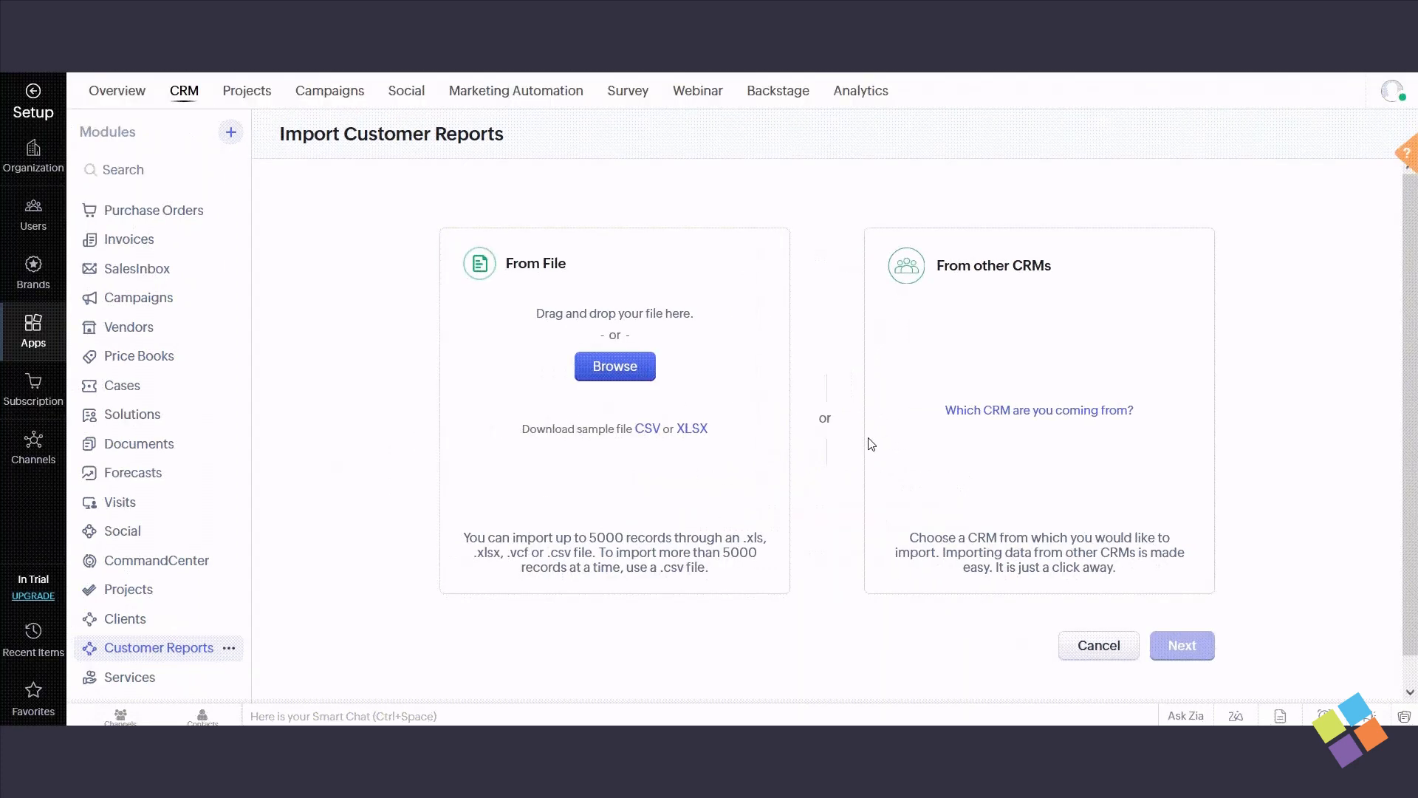
scroll(175, 384, down, 5)
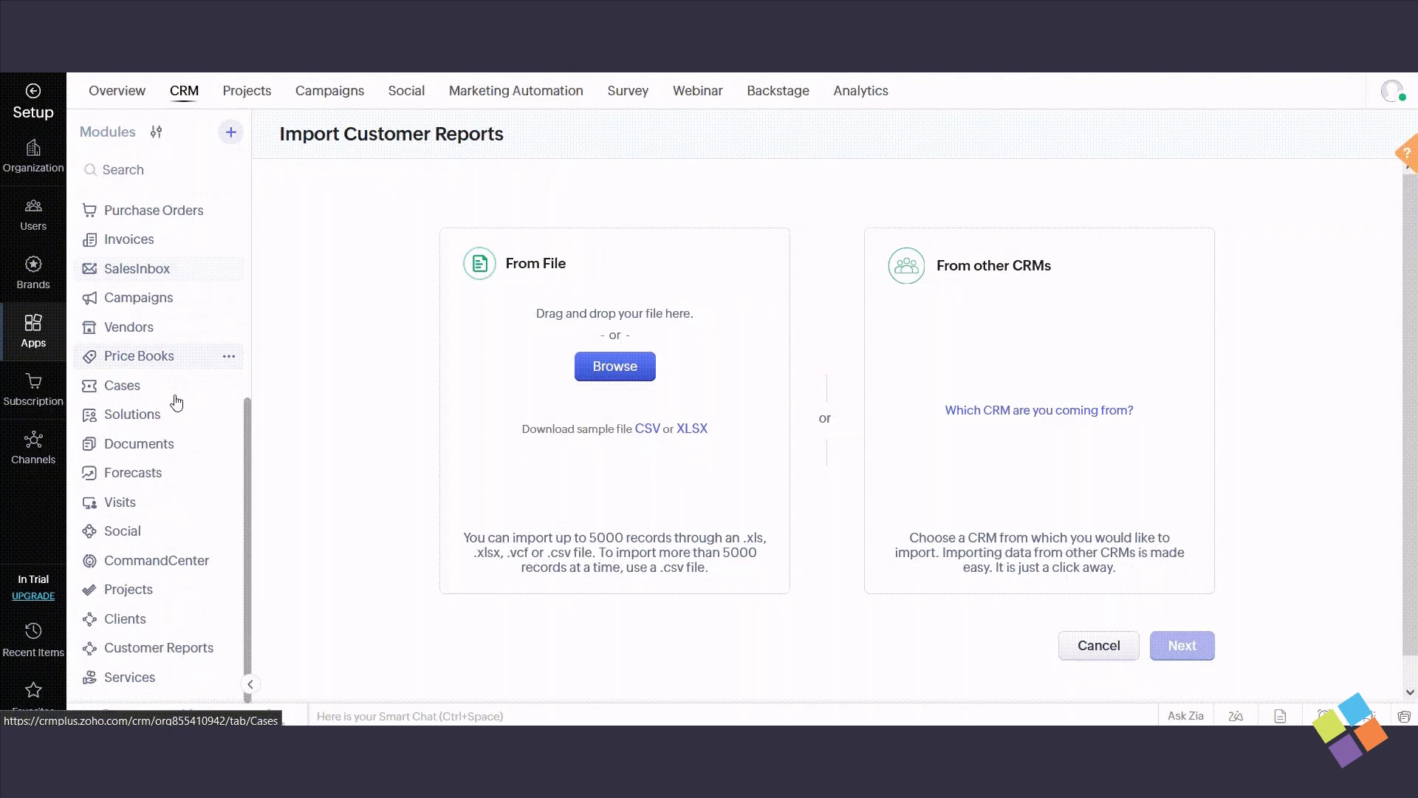
click(229, 648)
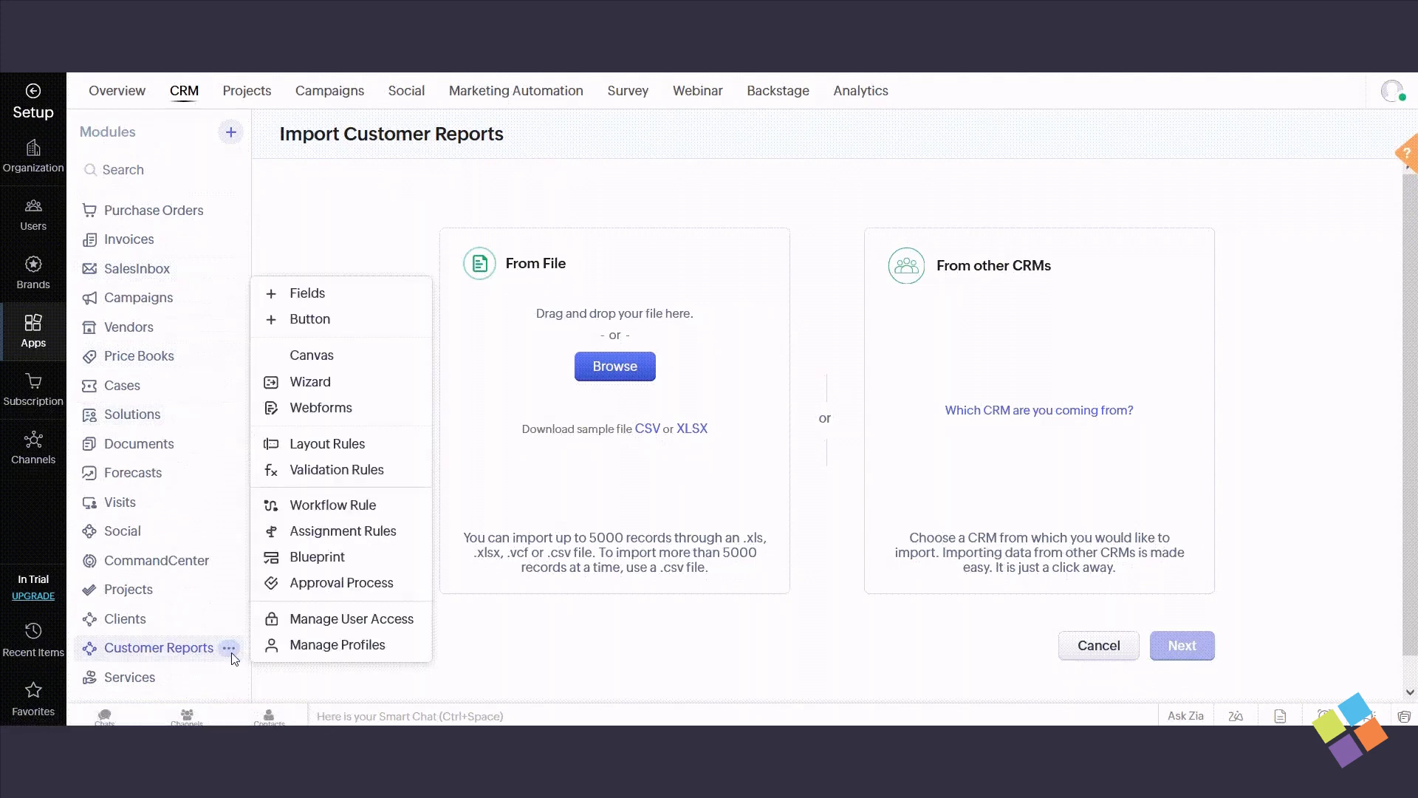
- Add a subform and a new section to the Customer Reports layout below its existing fields and save the layout
click(323, 294)
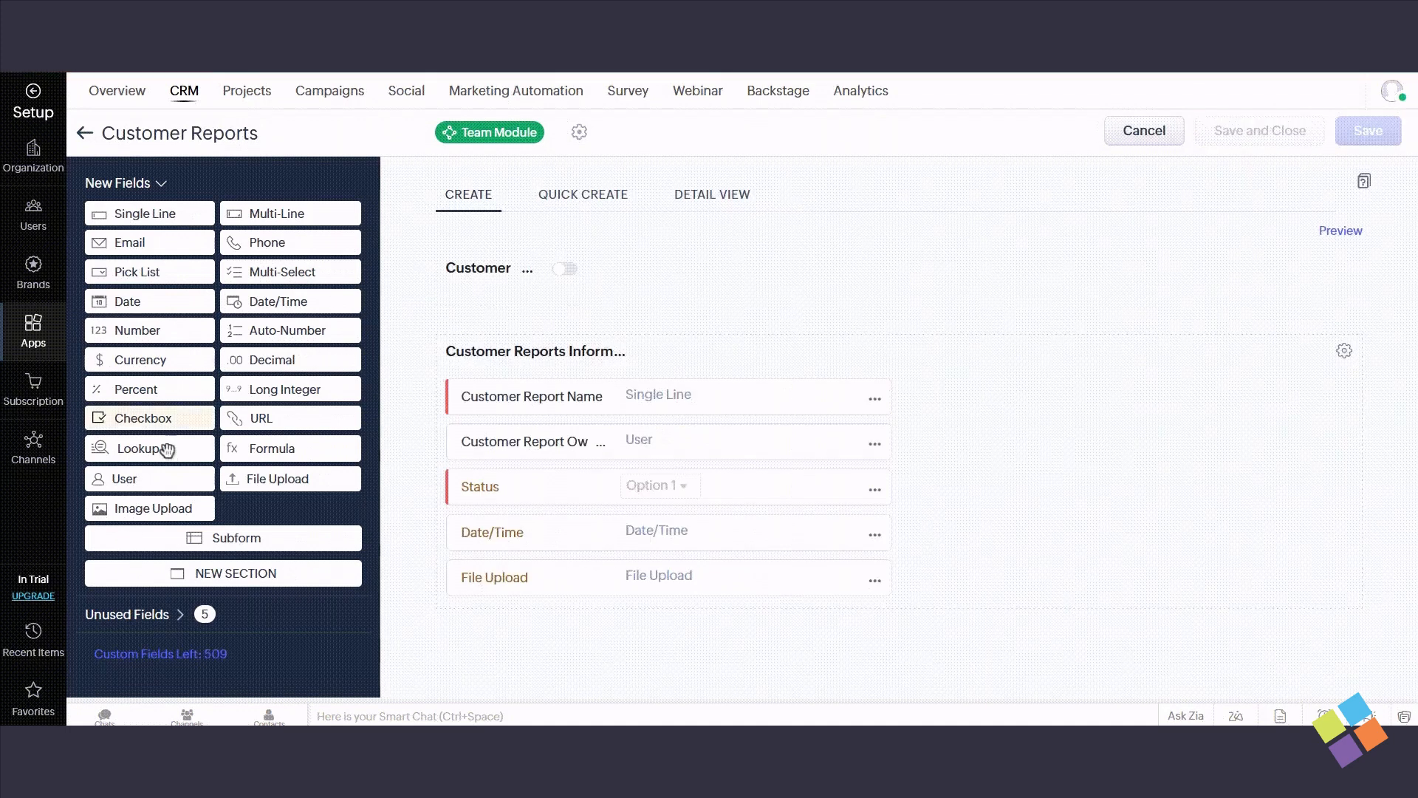
click(228, 548)
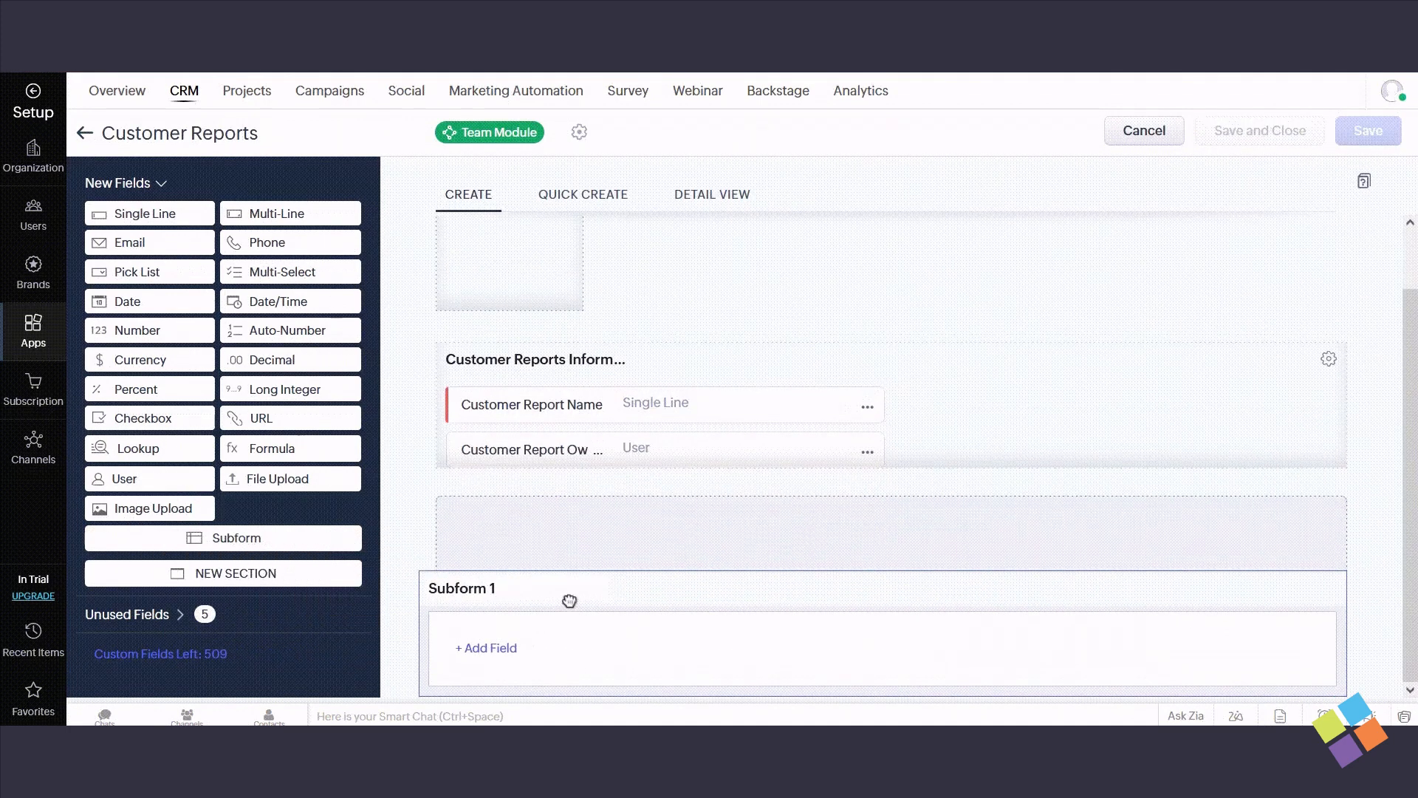
click(331, 582)
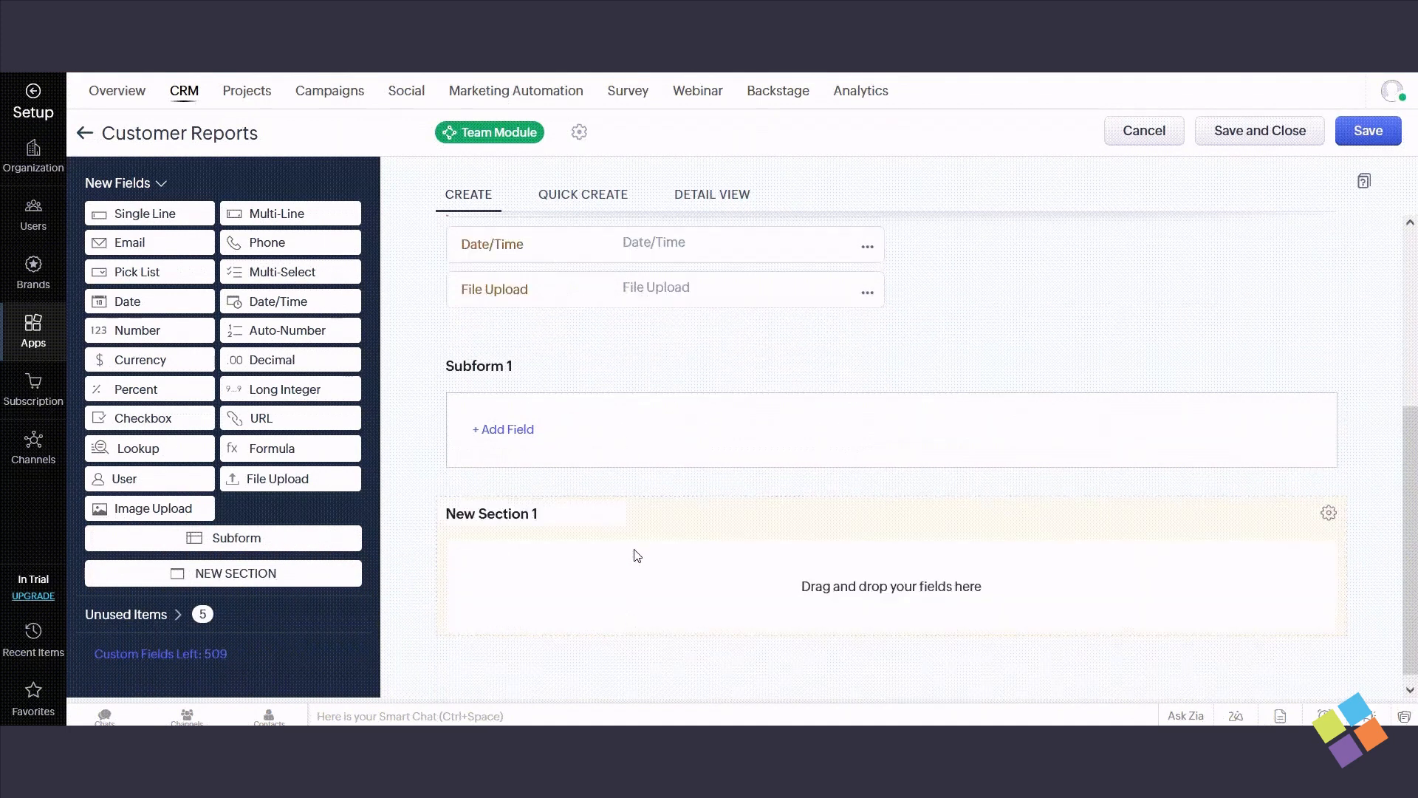
scroll(622, 521, up, 4)
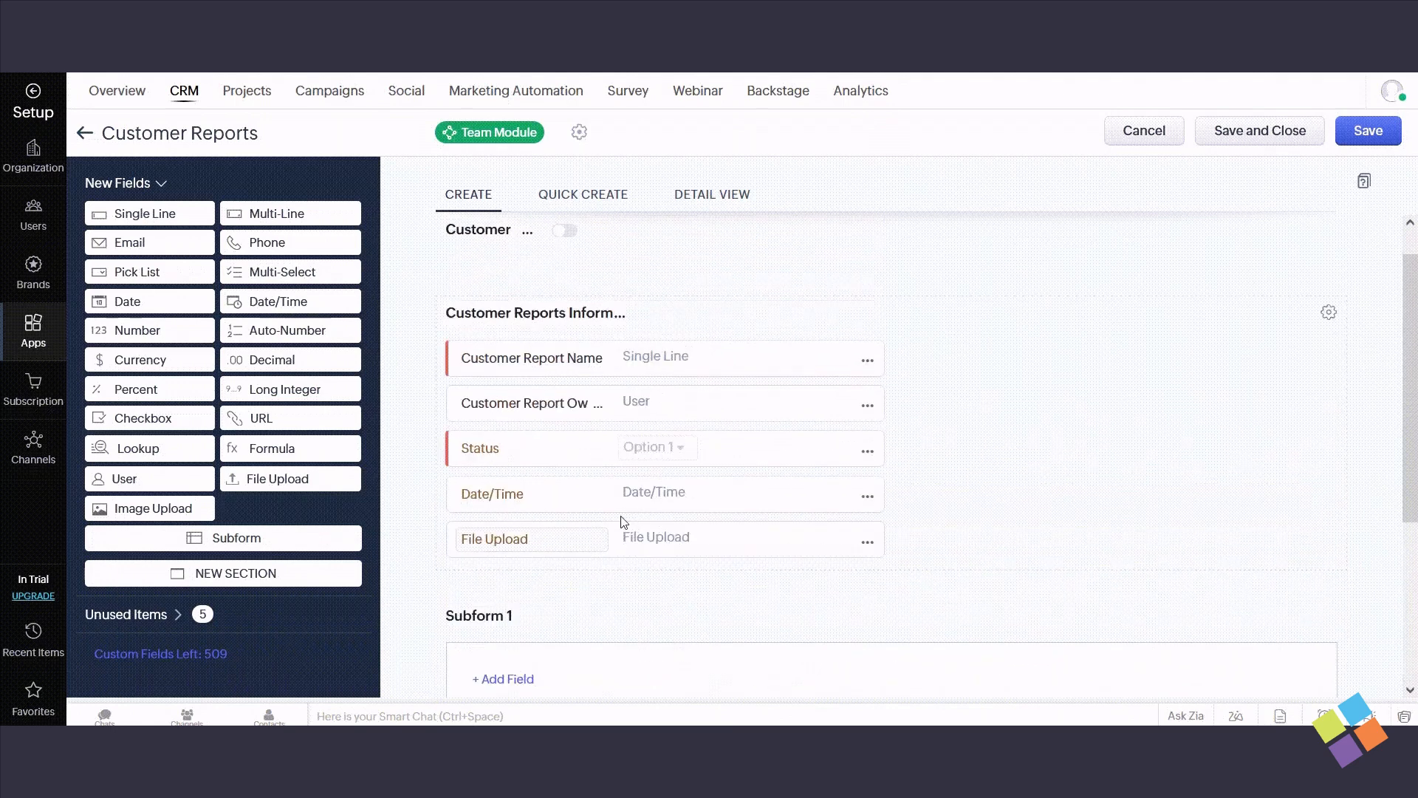
click(1369, 131)
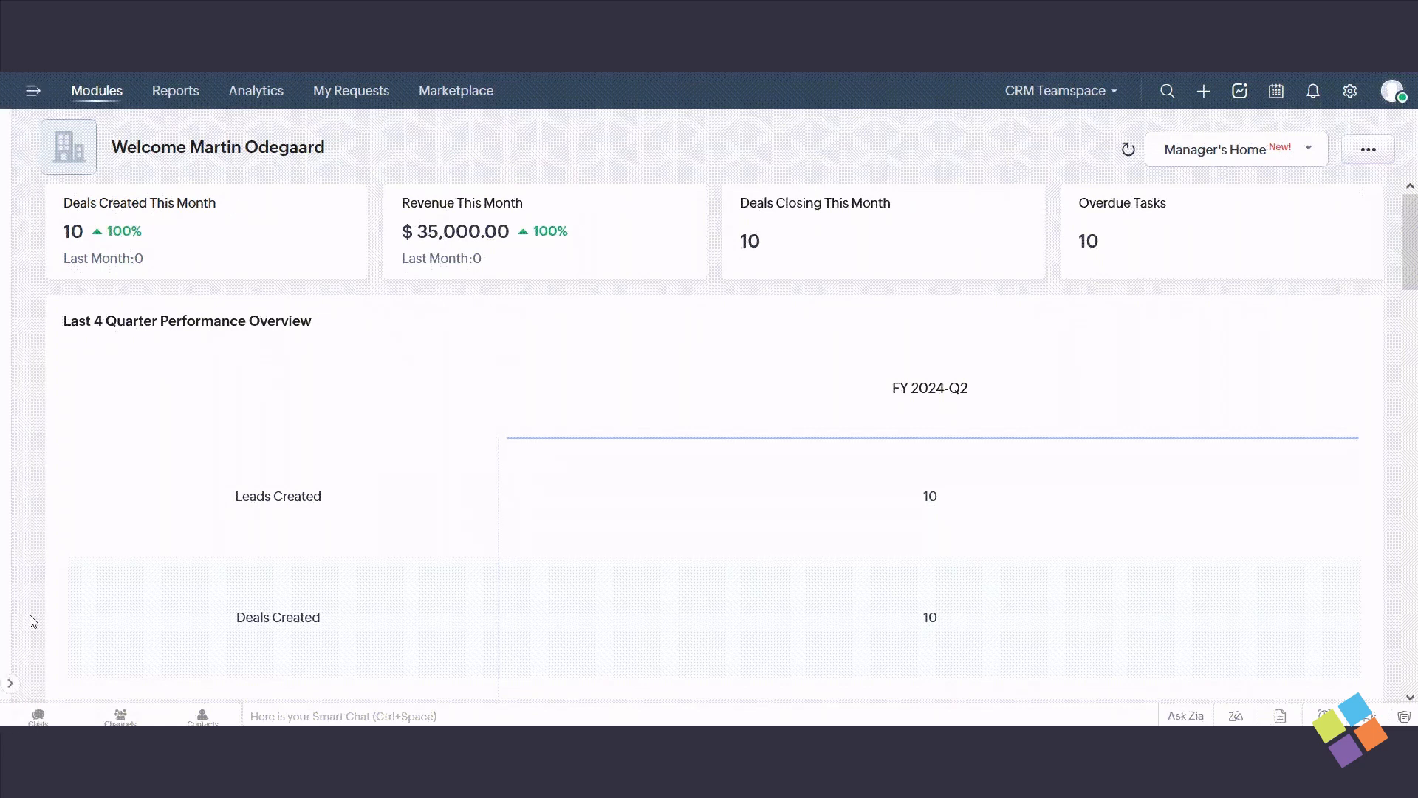
- Remove the Delete Email permission from Members and Participants in the Customer Reports profiles and save
click(11, 684)
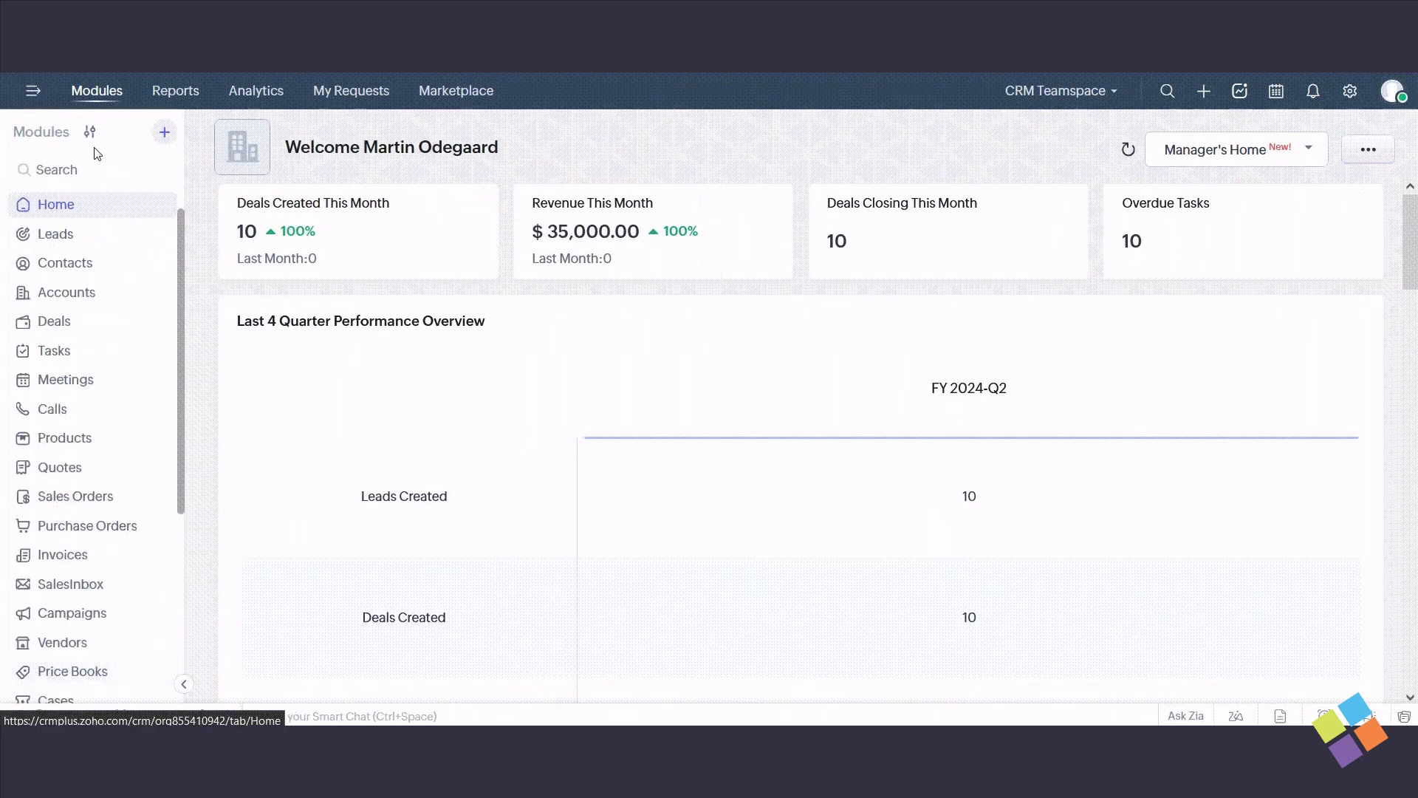
scroll(85, 288, down, 5)
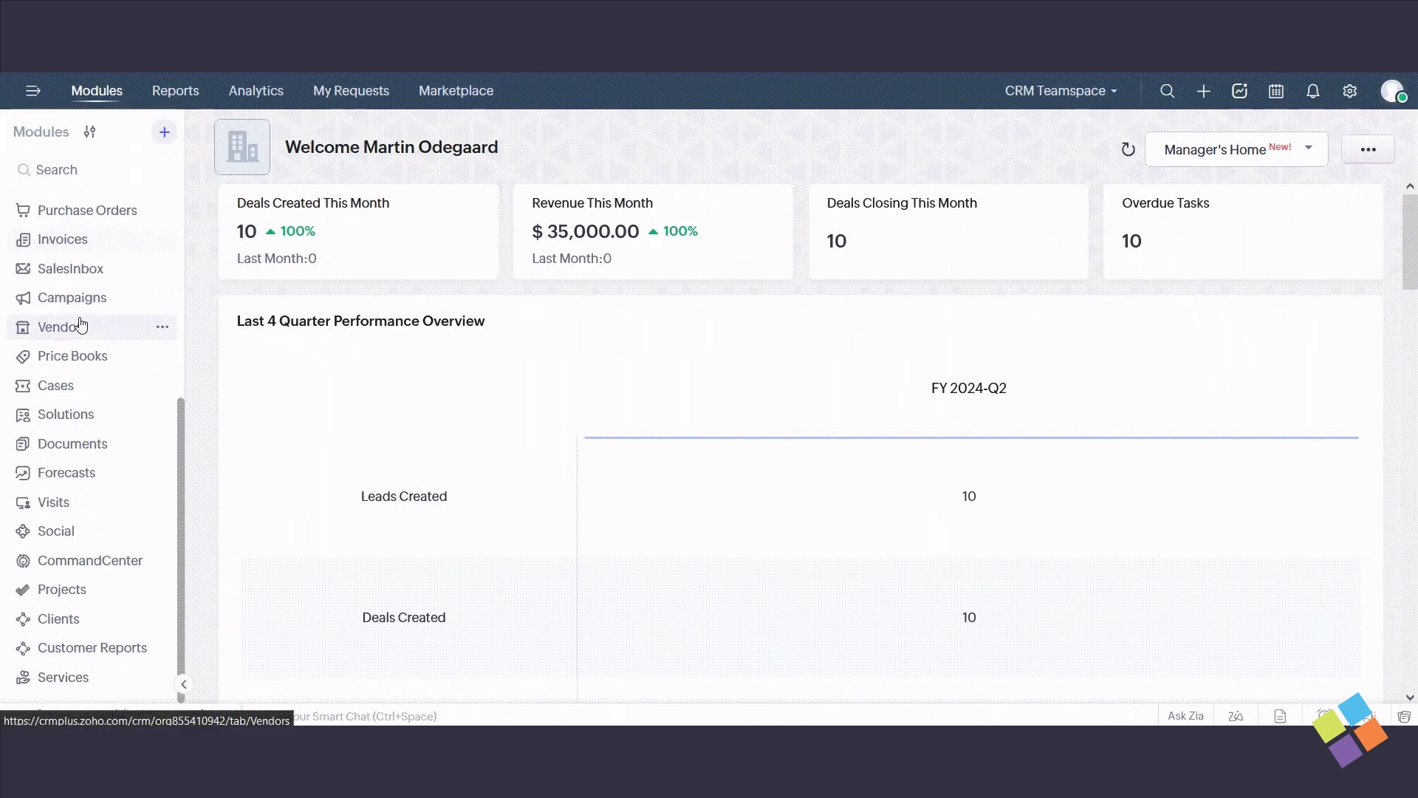
click(163, 647)
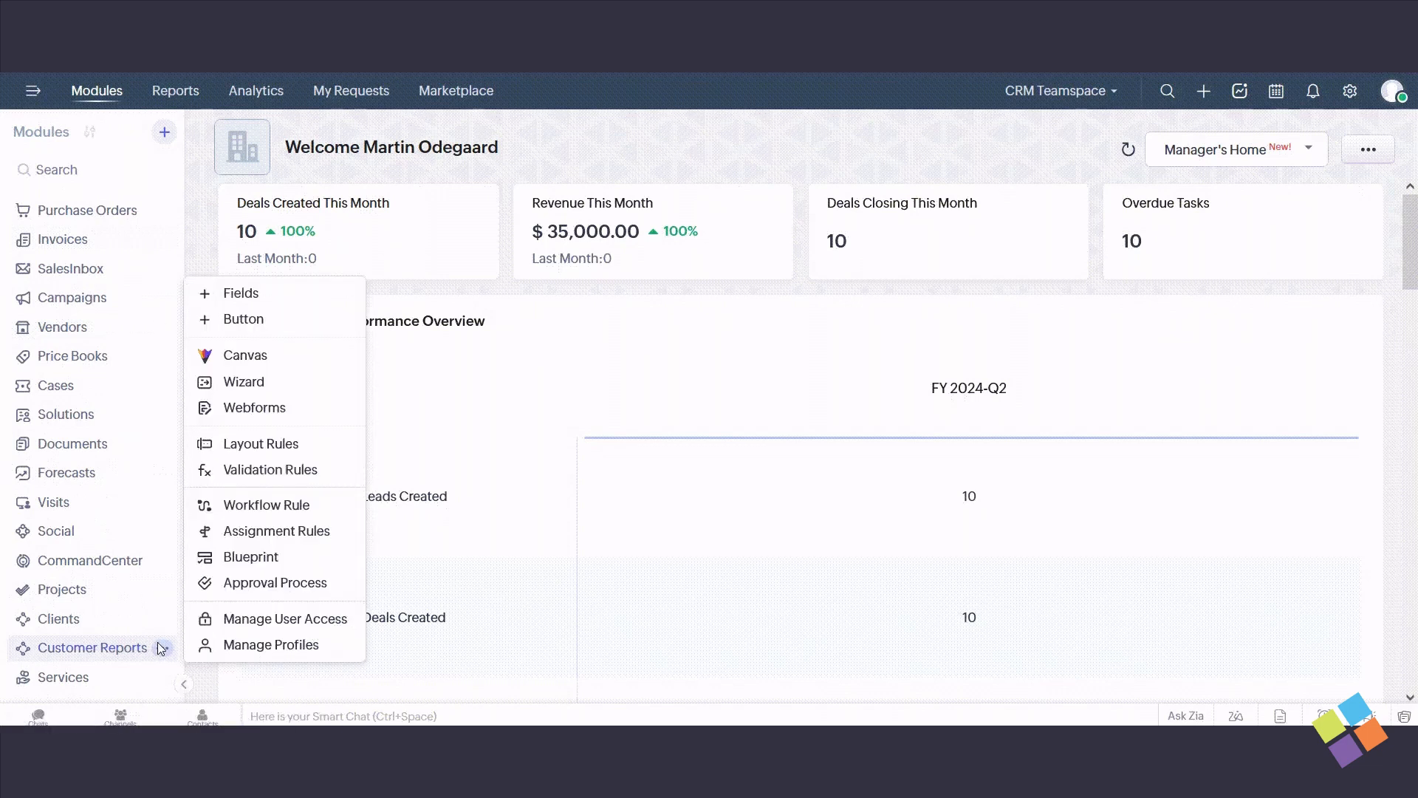
click(279, 644)
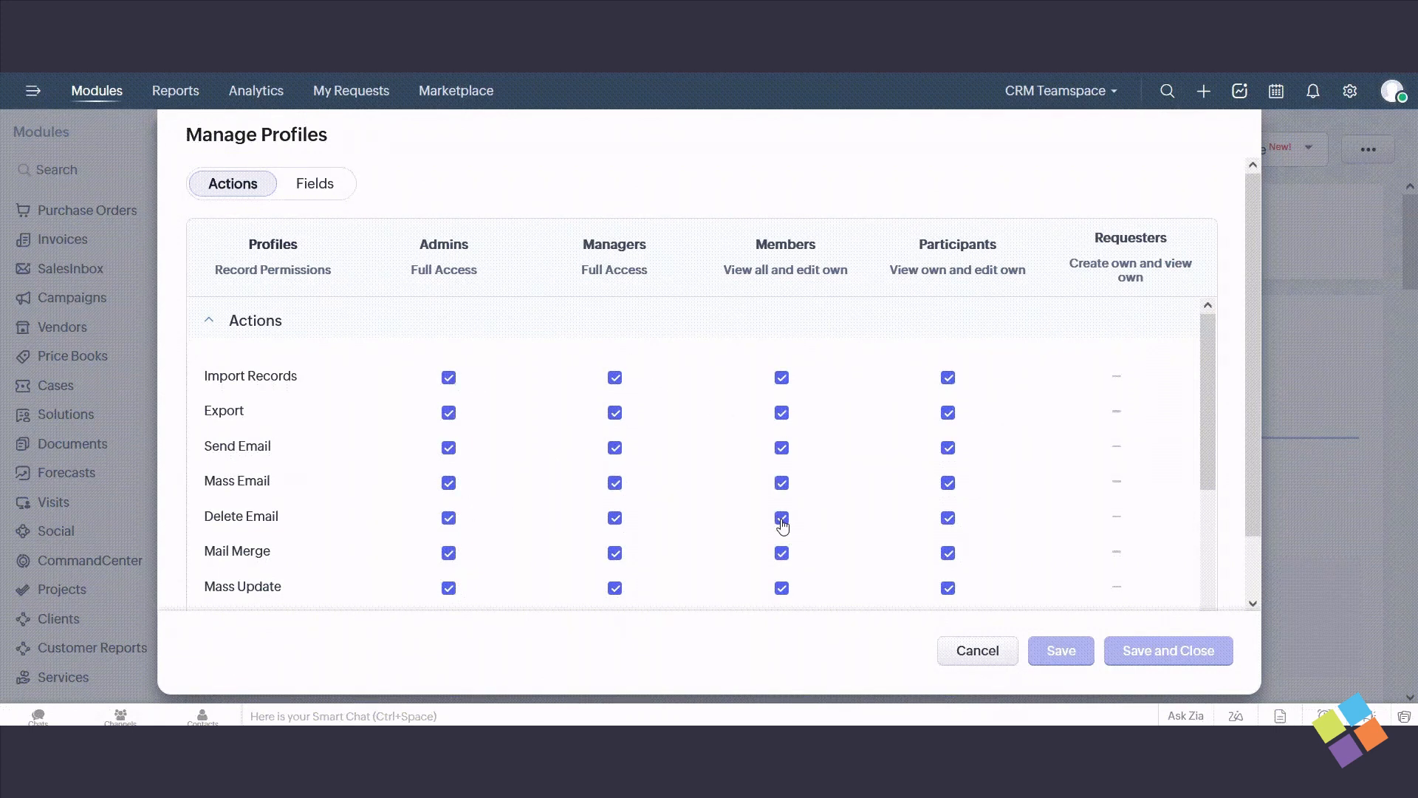
click(781, 519)
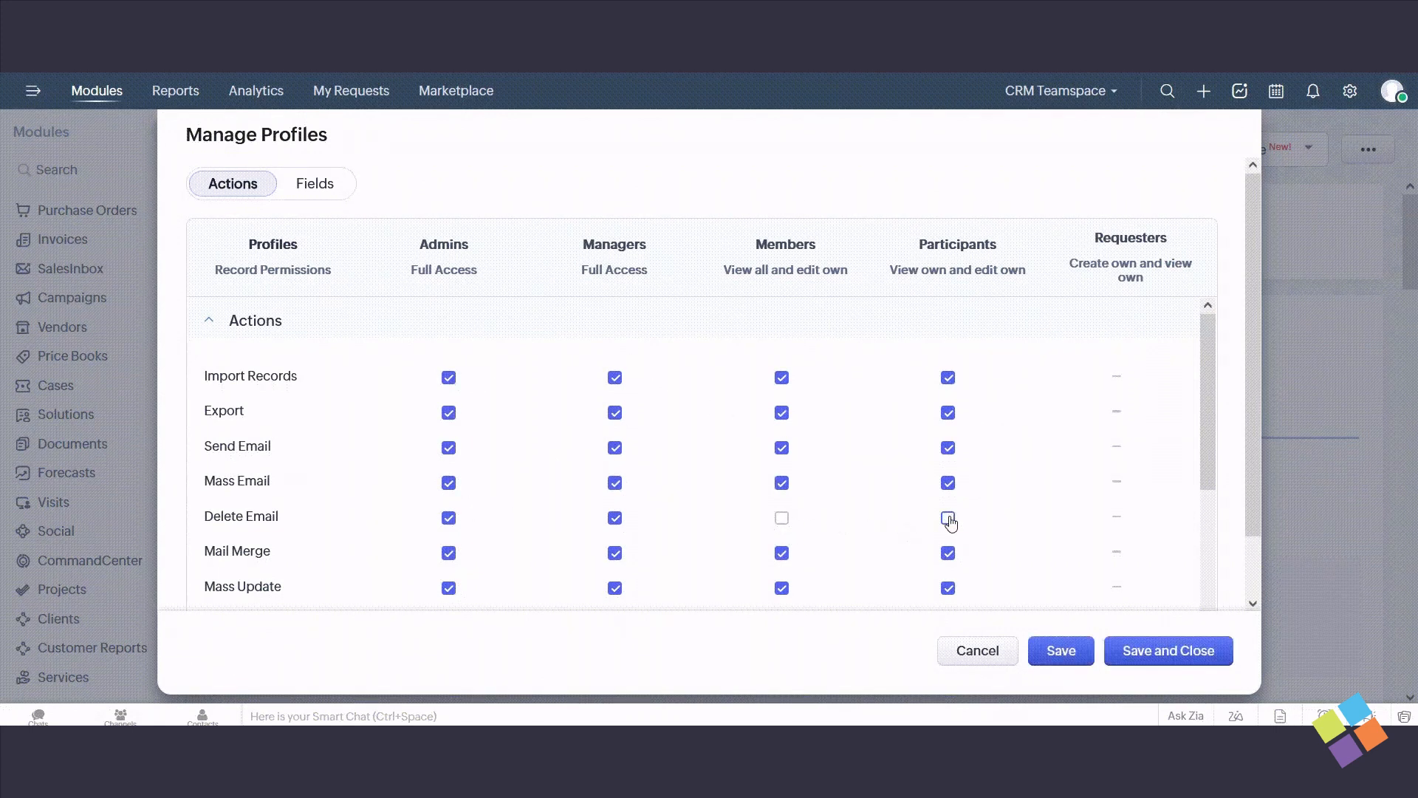
click(1061, 657)
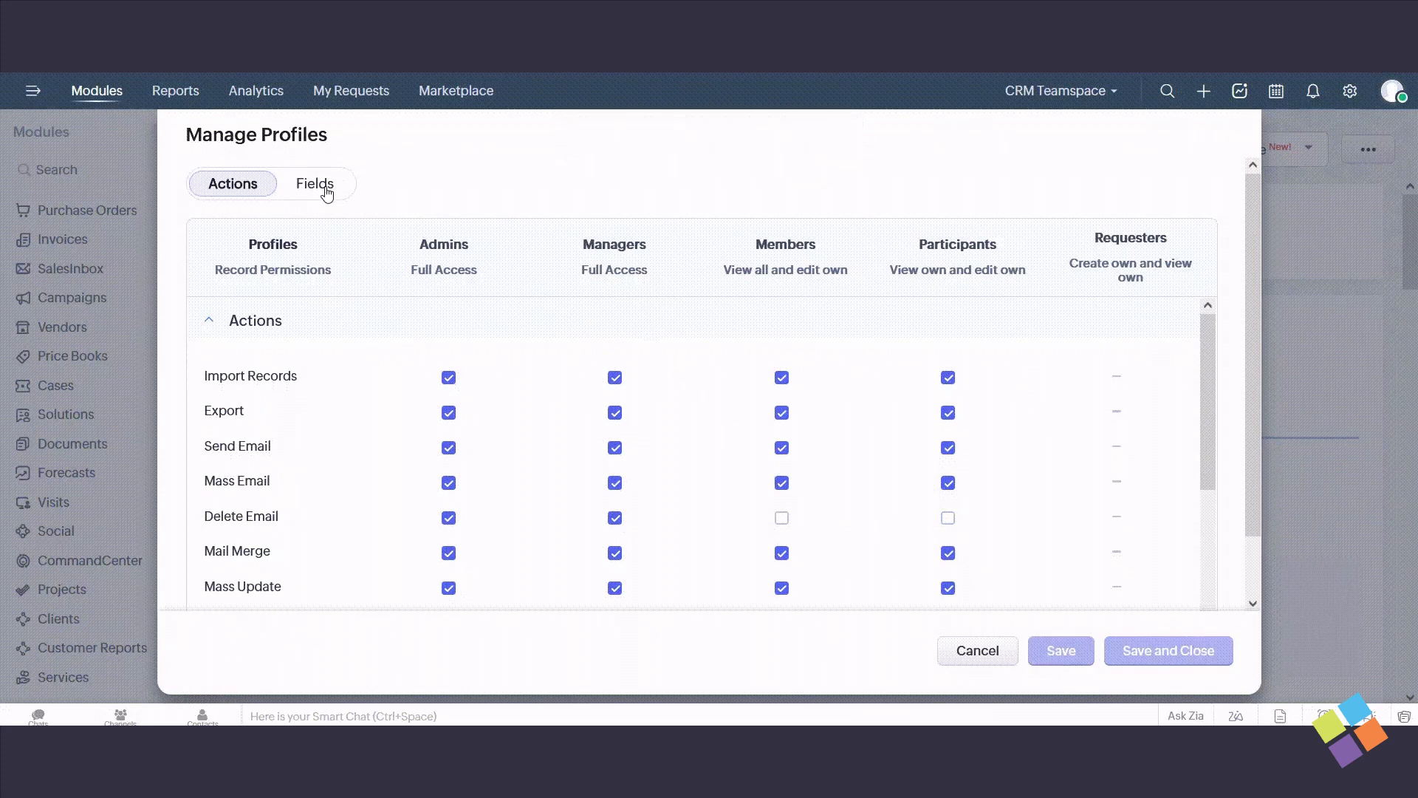
- Set the Participants' field permission for Customer Report Owner to Don't Show, then save and close the profiles
click(327, 189)
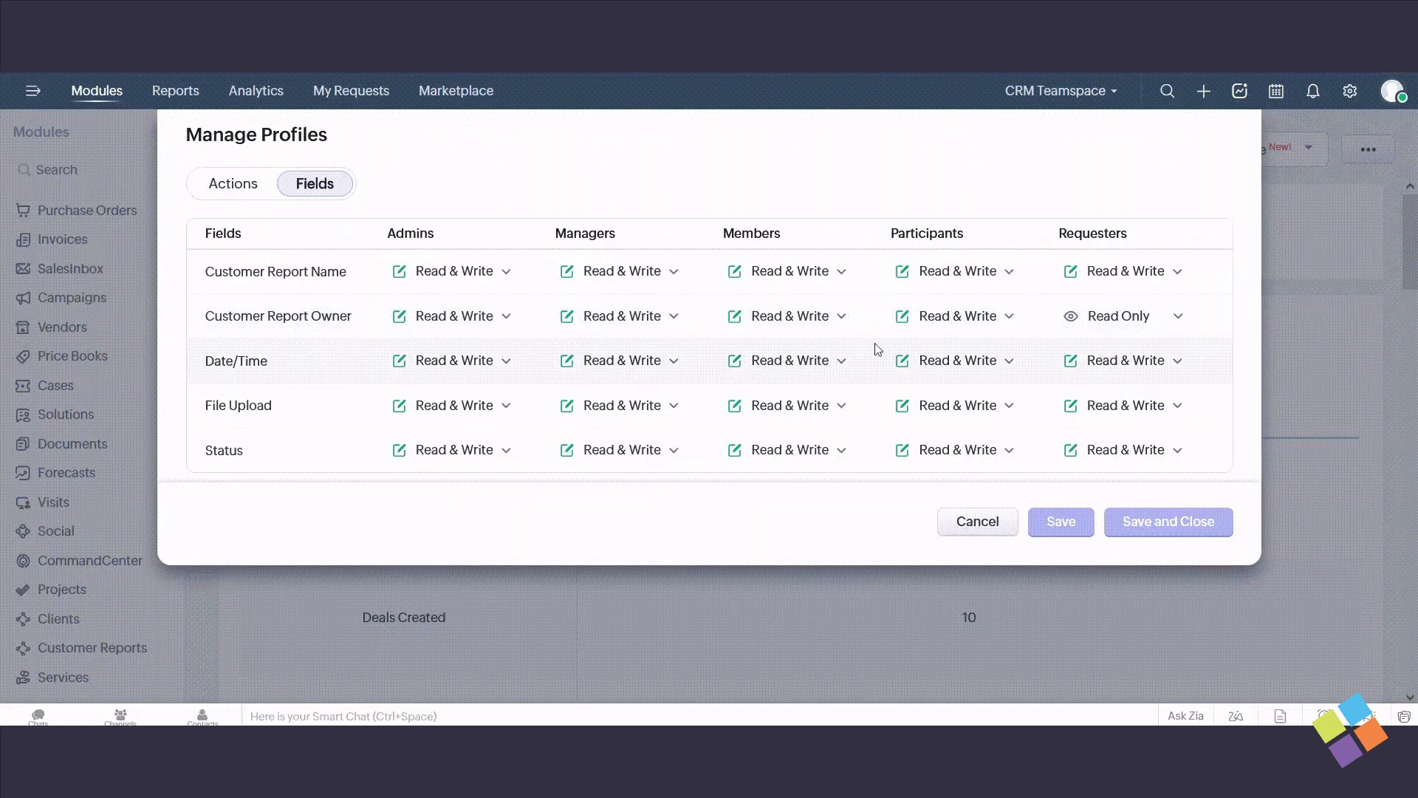
click(1001, 328)
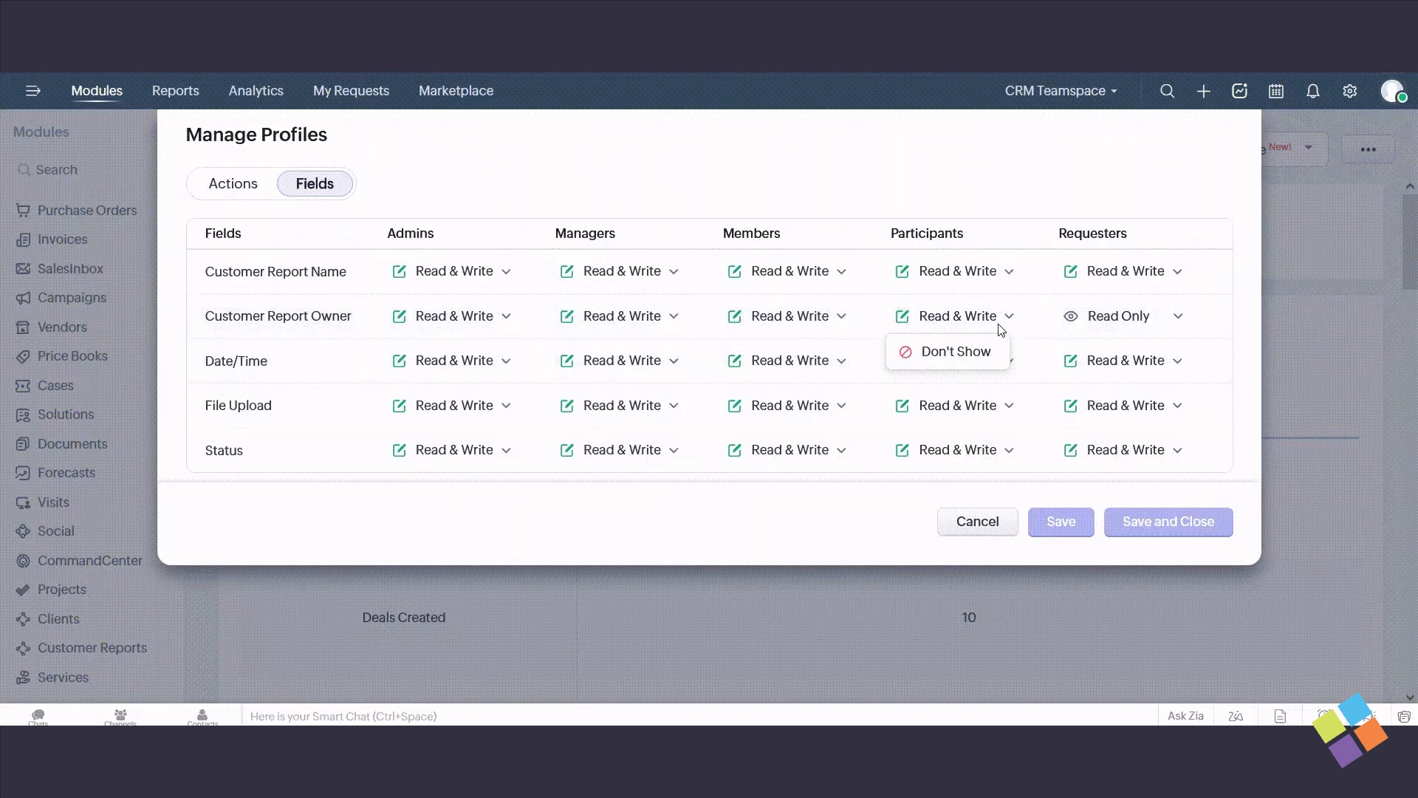
click(962, 351)
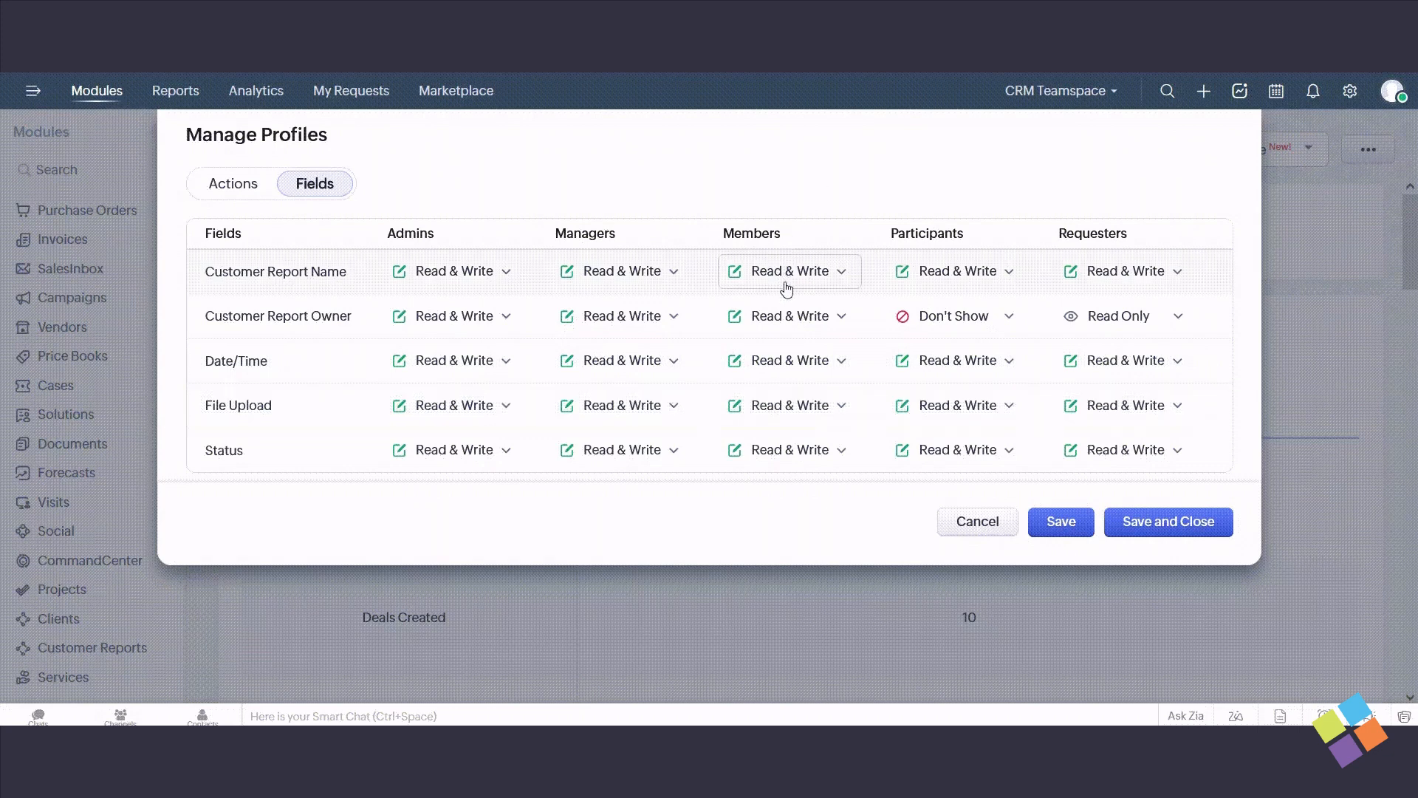
click(1158, 524)
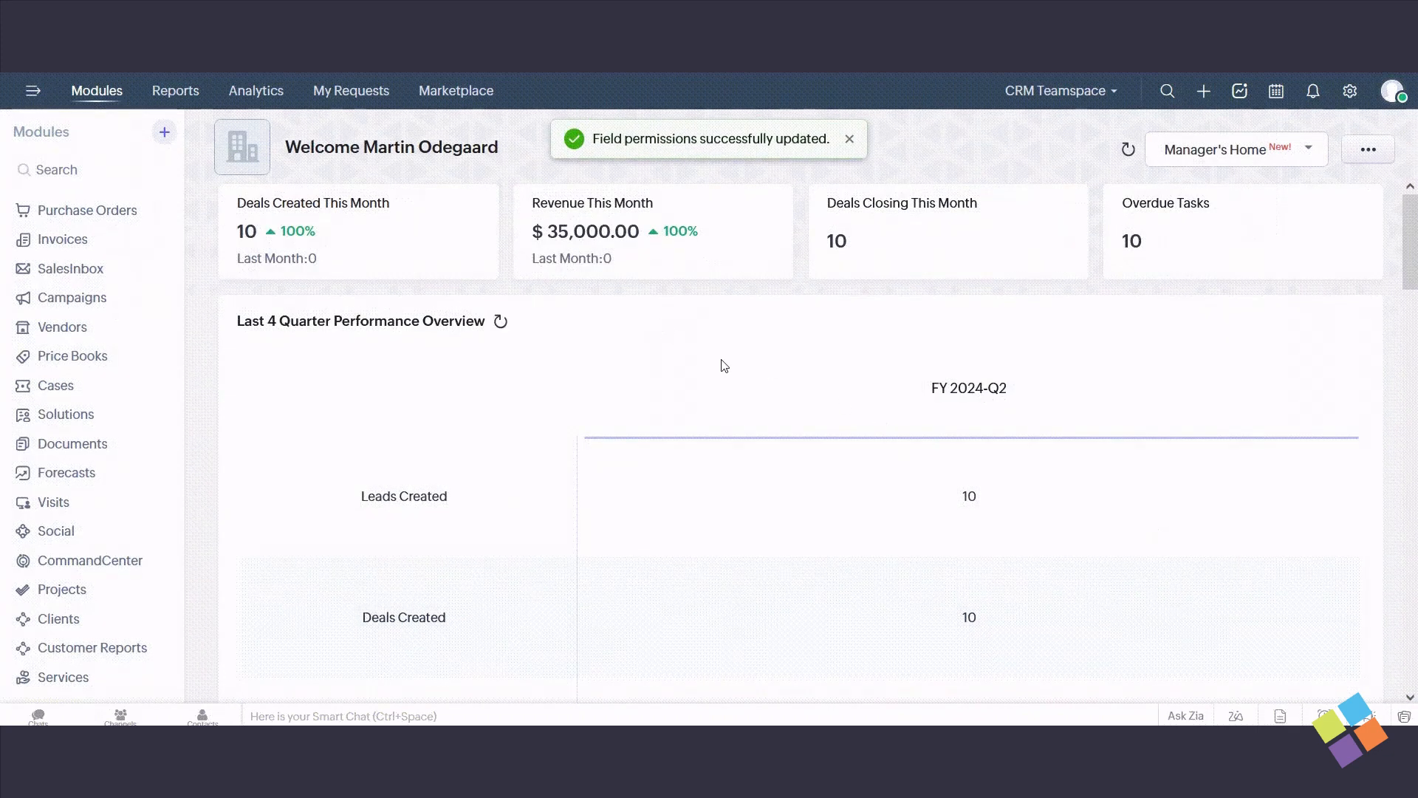
- Open the profile permissions of the Clients module and expand the Notes and Attachments actions
scroll(111, 405, down, 5)
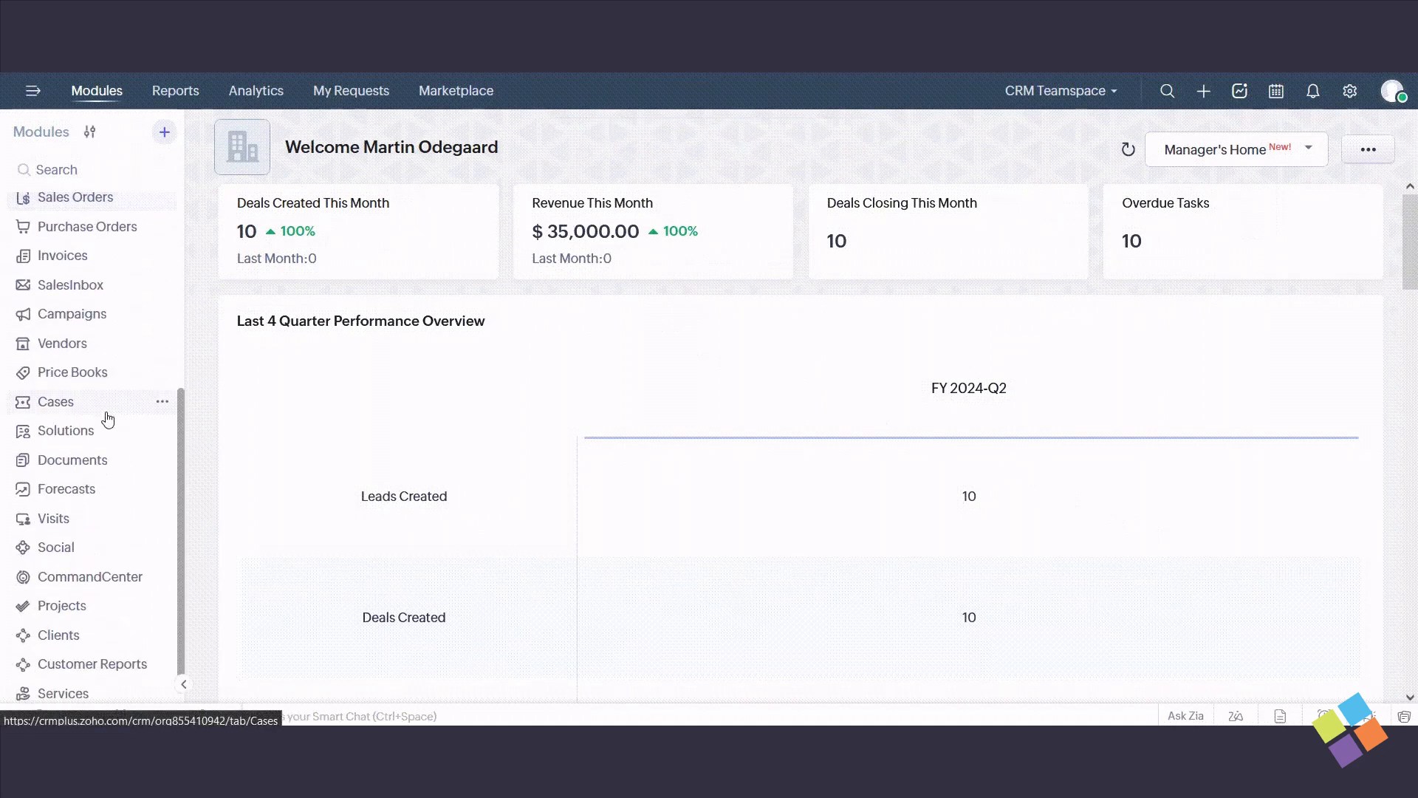
click(162, 635)
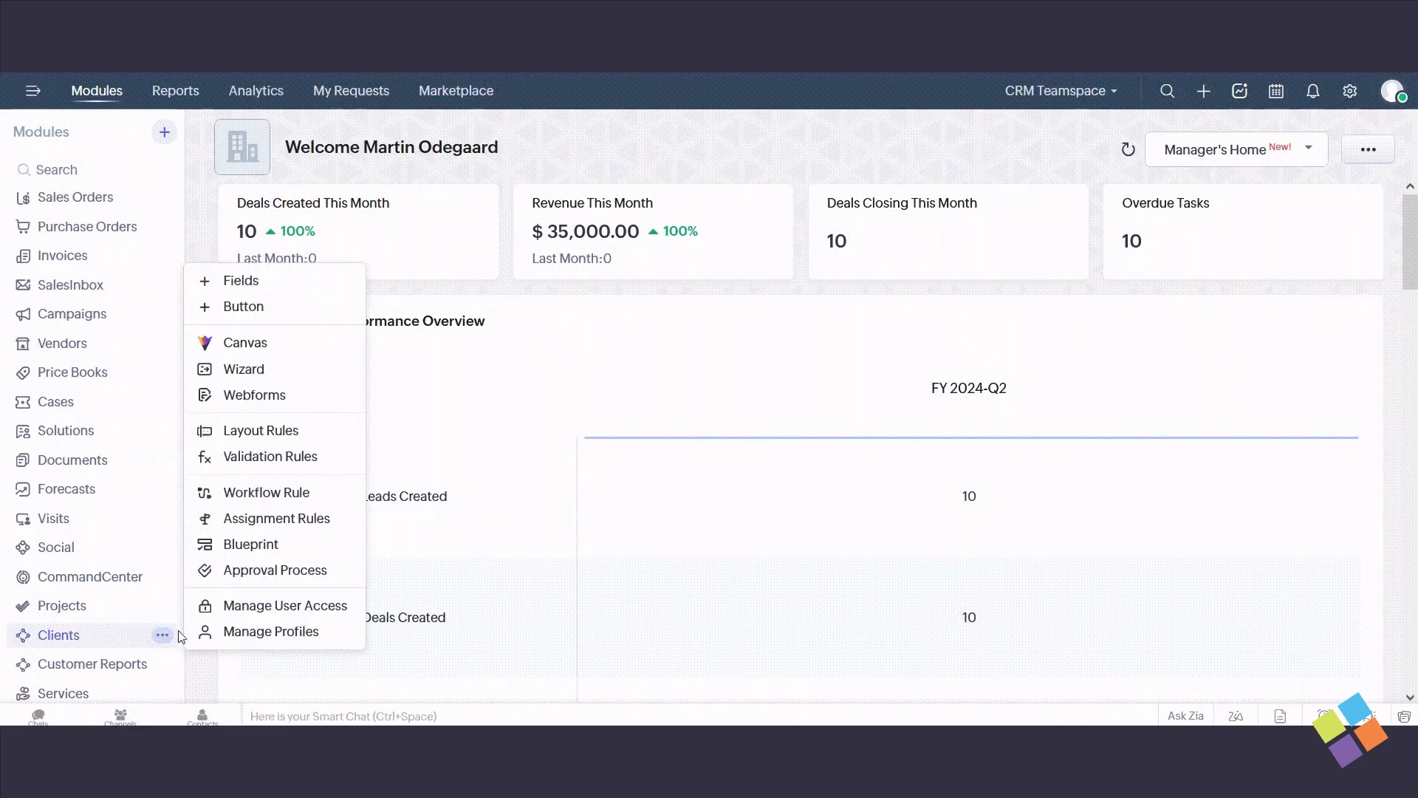
click(249, 633)
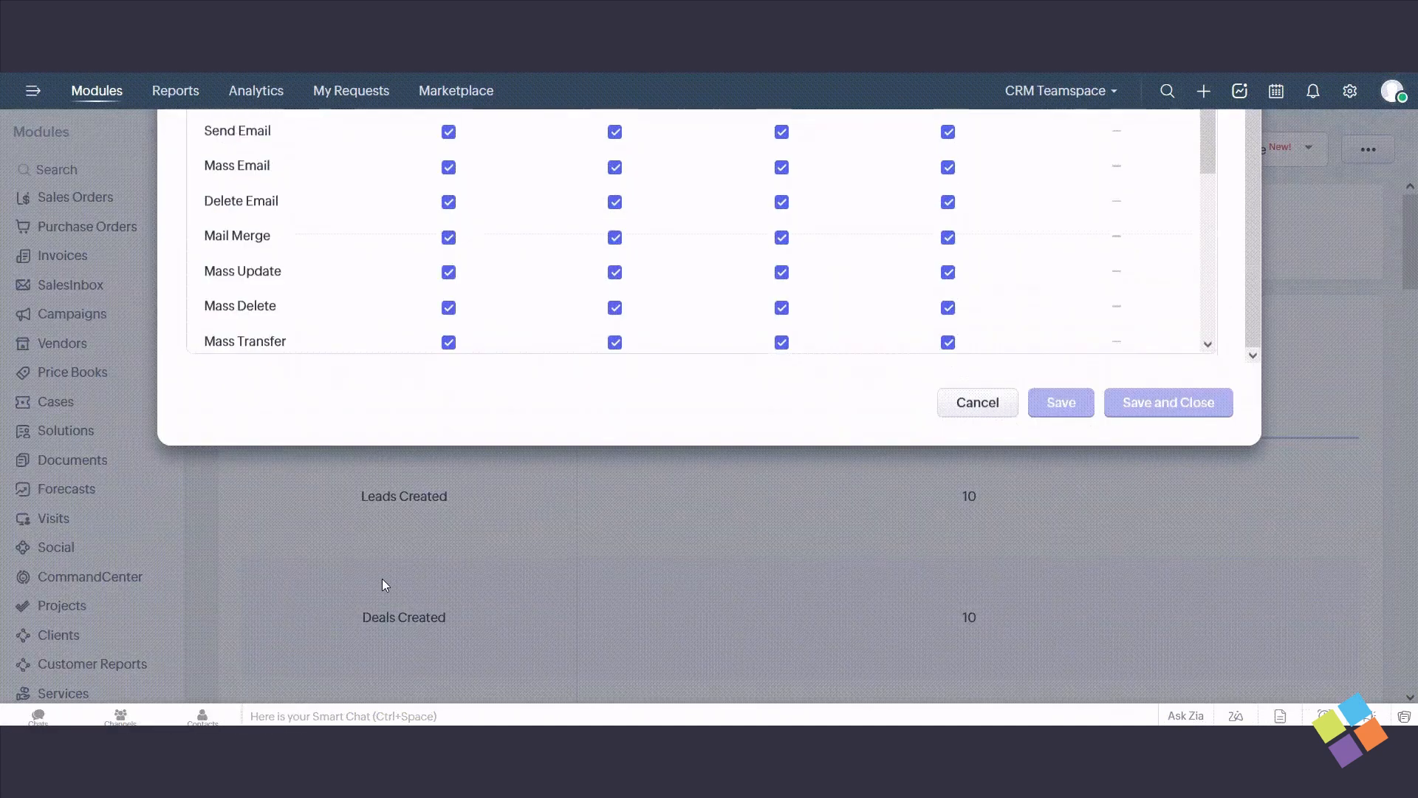
scroll(399, 503, down, 4)
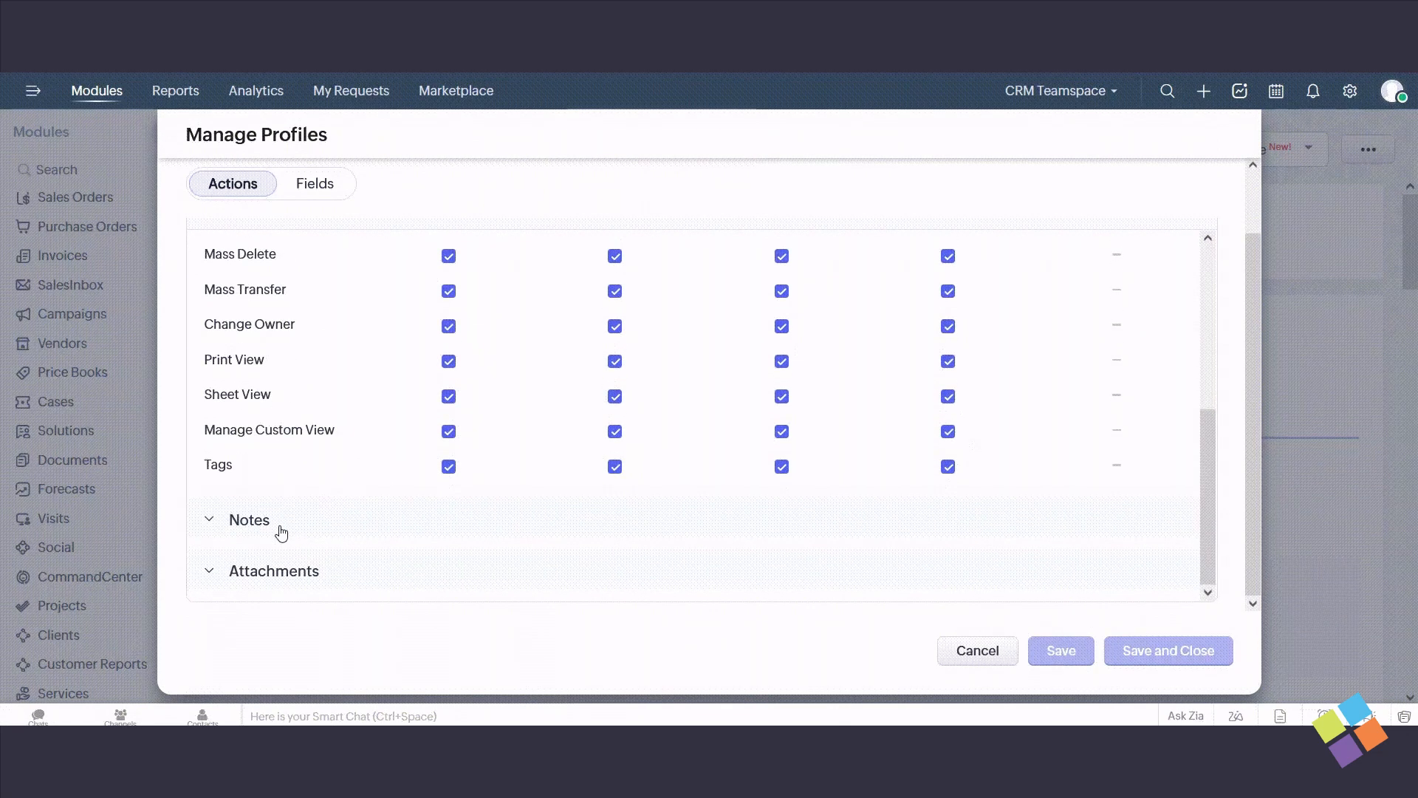
click(282, 533)
scroll(286, 532, down, 3)
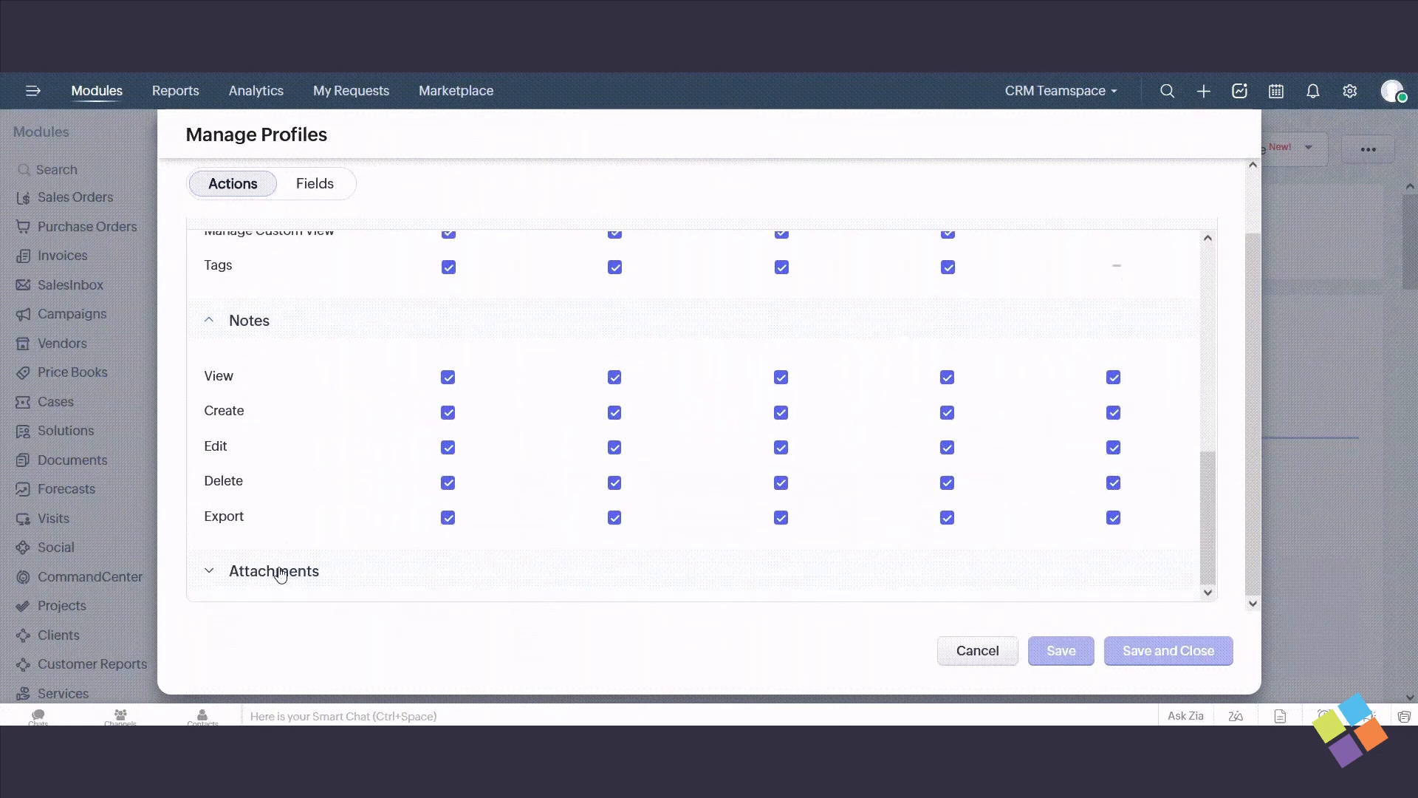
click(281, 574)
scroll(332, 517, down, 2)
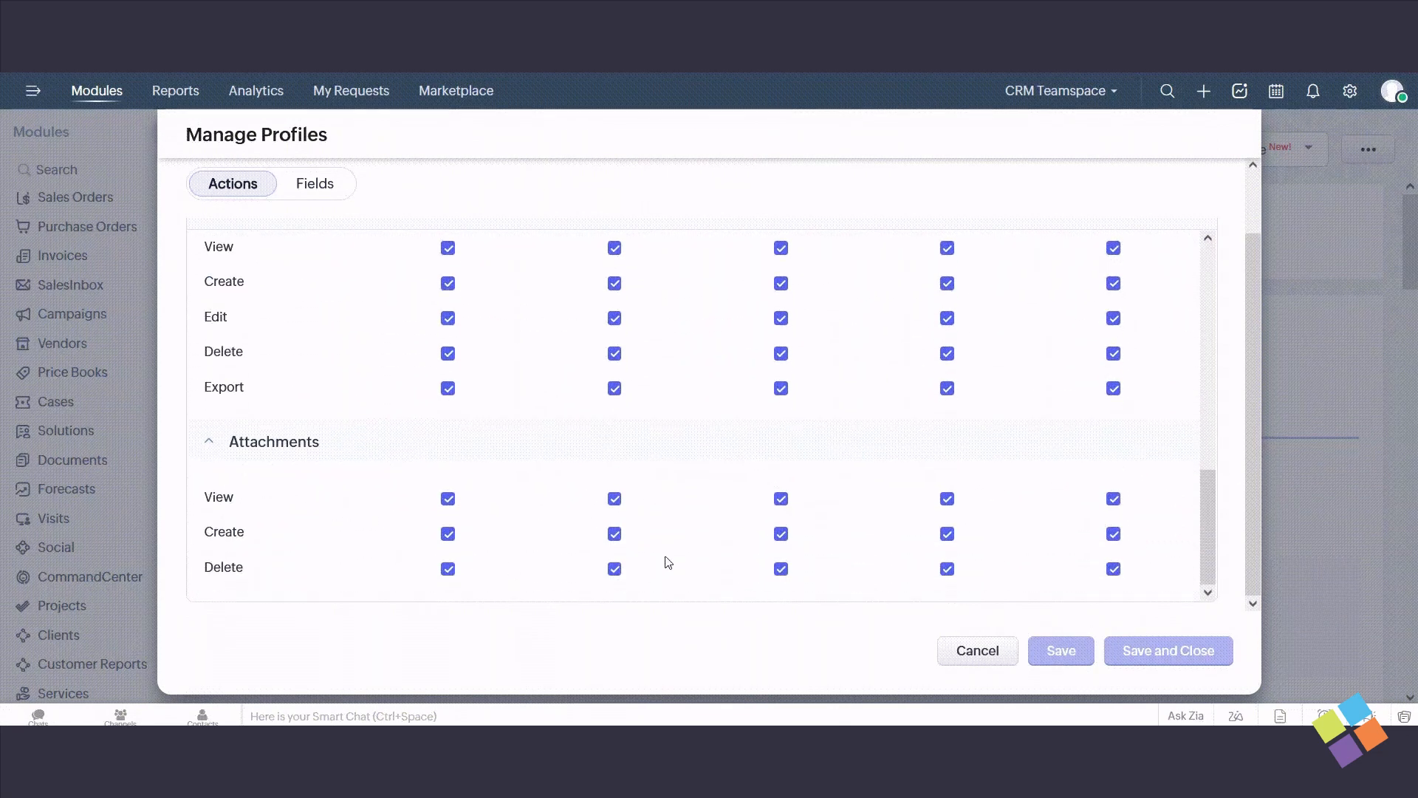
- Remove the Create and Delete attachment permissions from Members, Participants and Requesters of the Clients module, and save and close
click(781, 533)
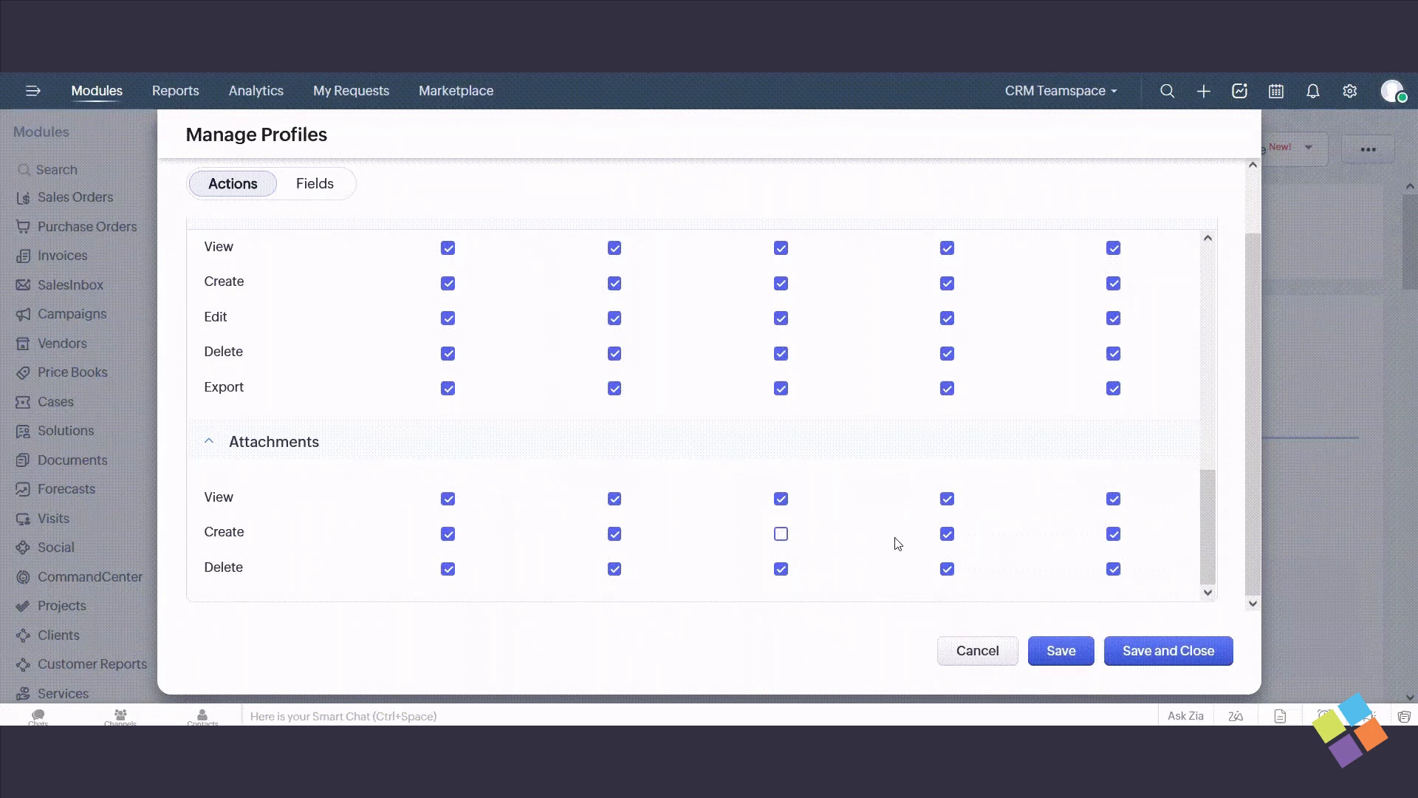
click(947, 534)
click(1112, 534)
click(1113, 570)
click(948, 570)
click(781, 569)
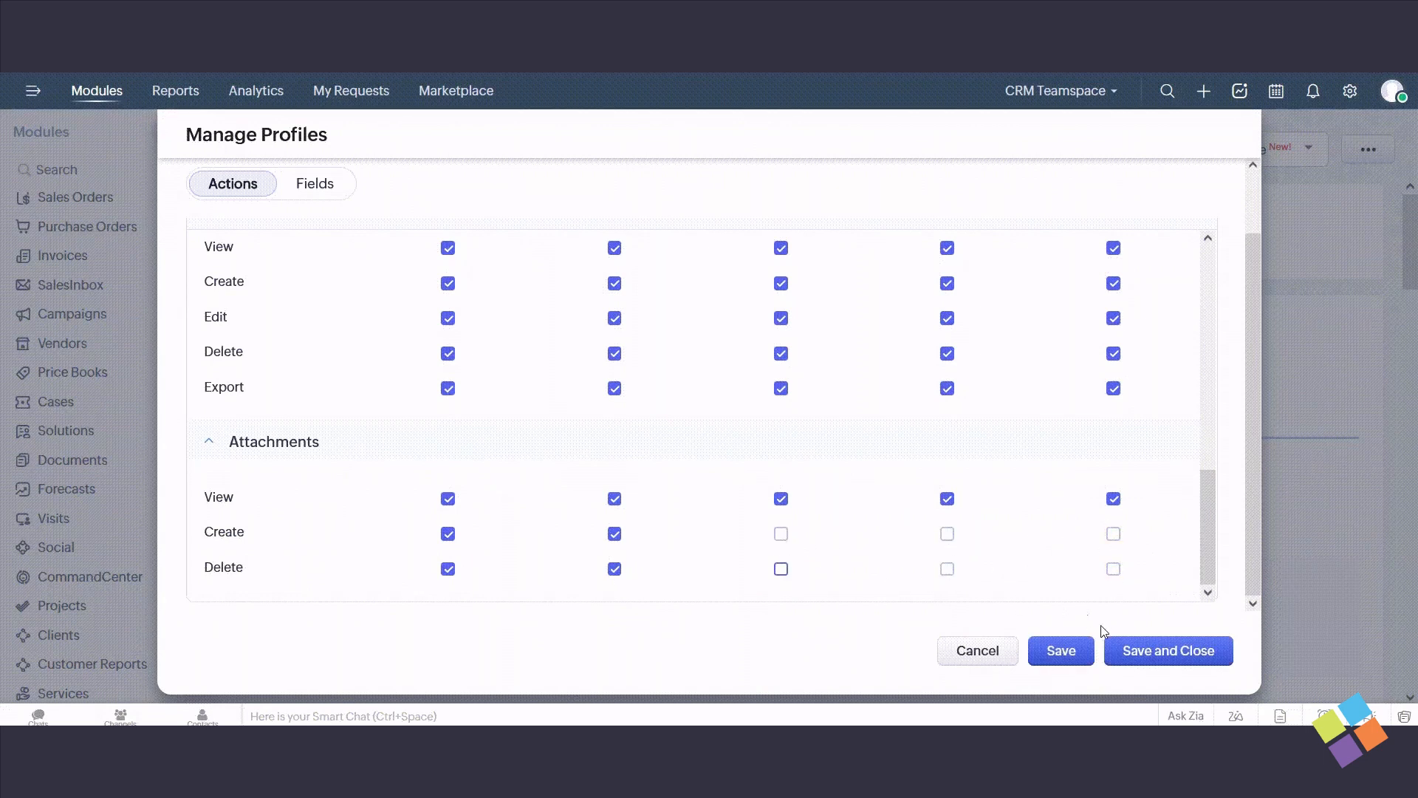
click(1124, 641)
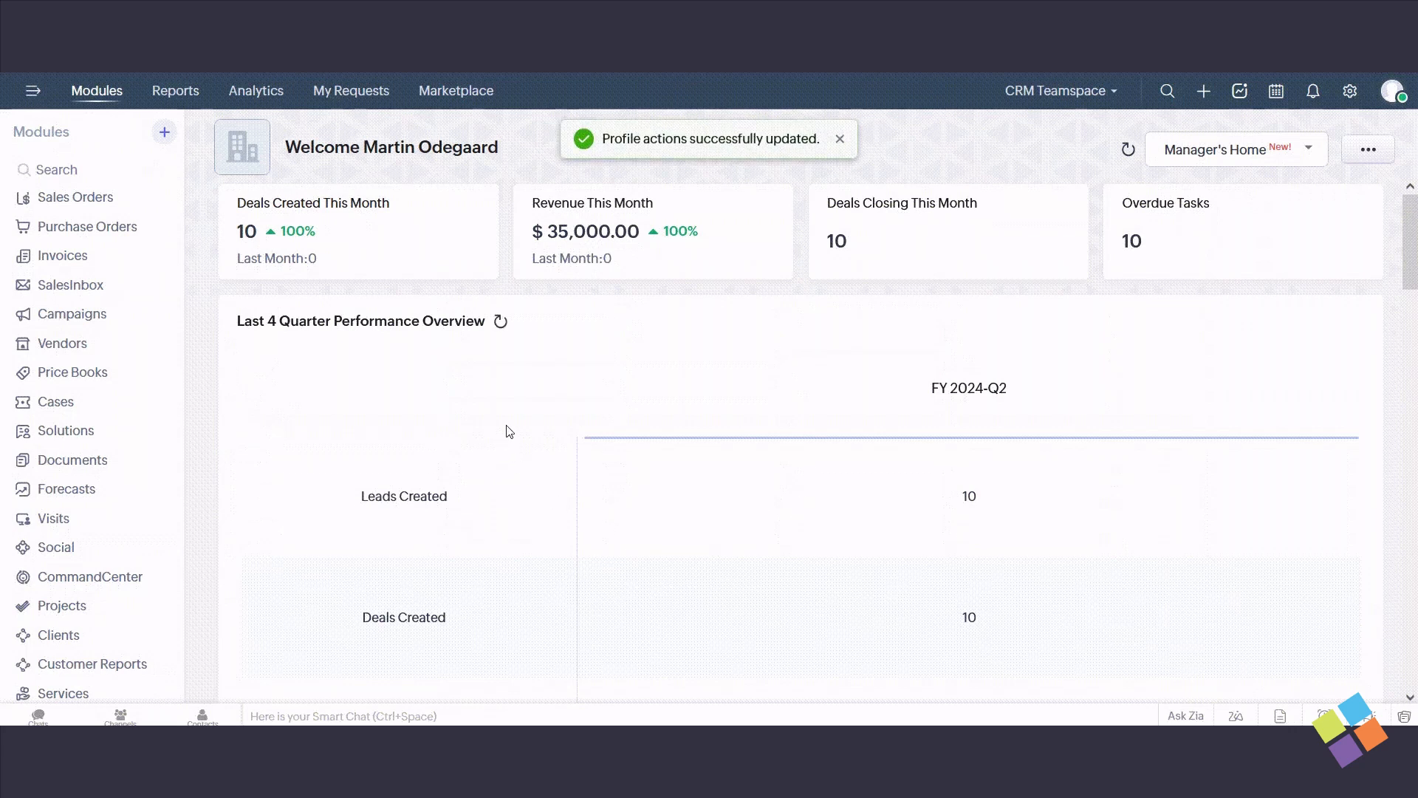
- Open user access management for Customer Reports and select the available user to add
scroll(113, 399, down, 3)
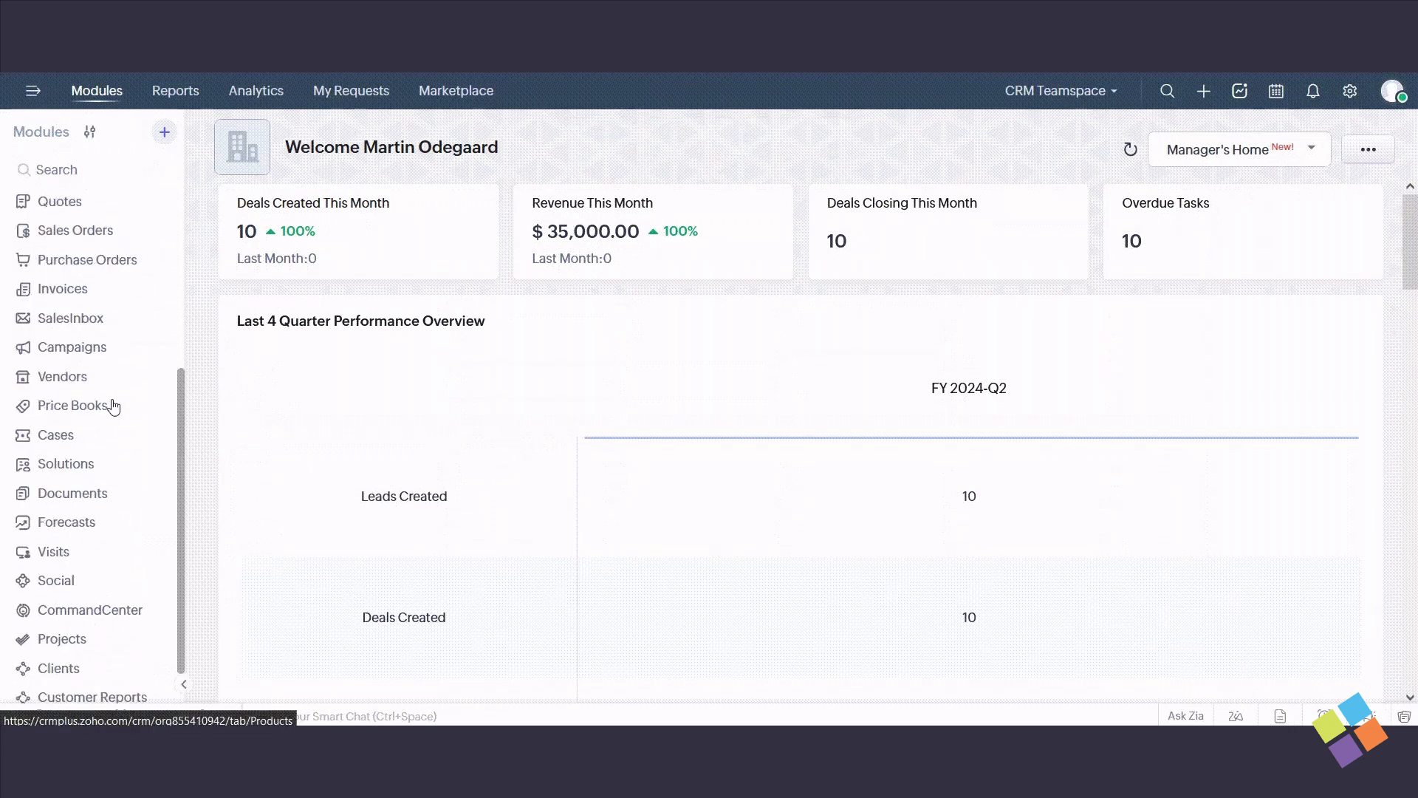
scroll(140, 683, down, 1)
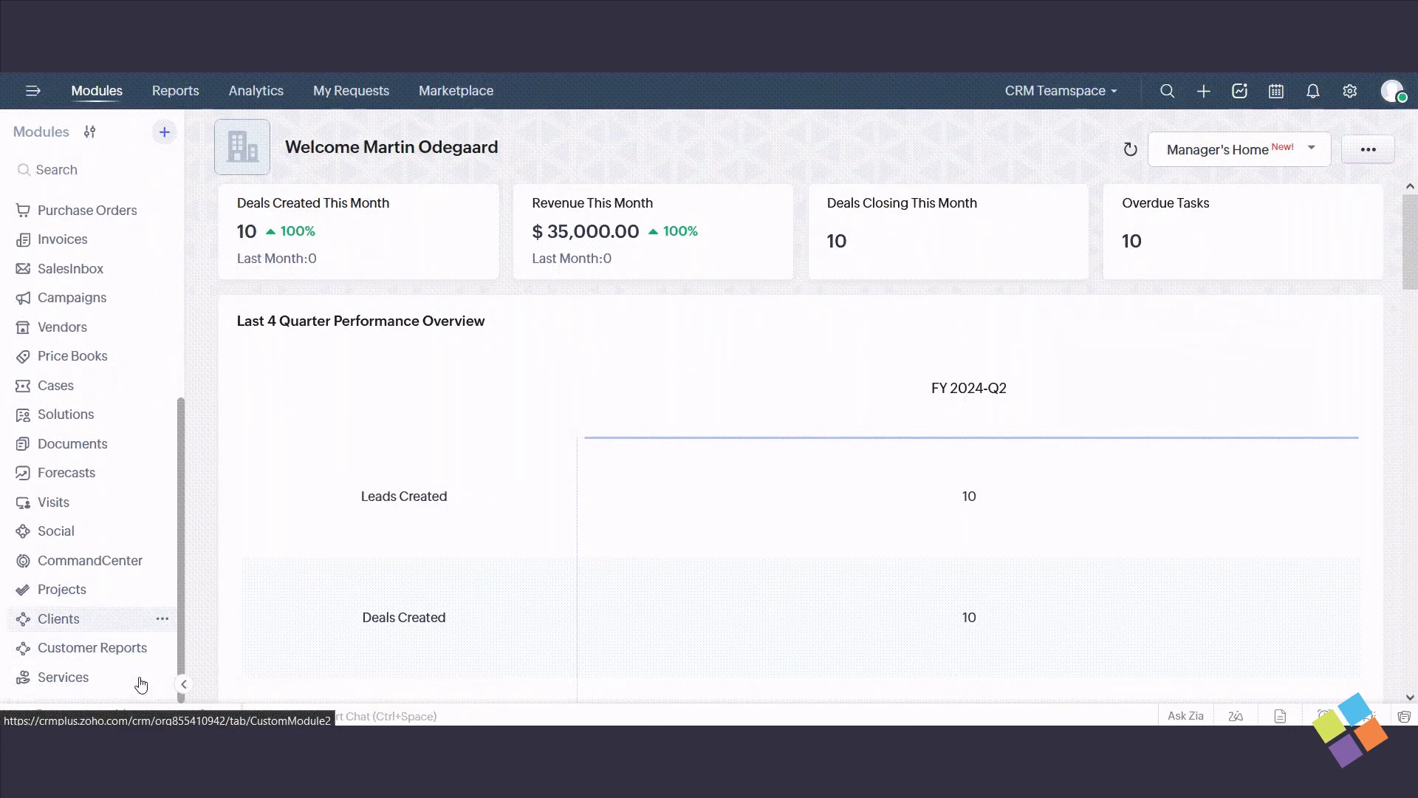
click(164, 651)
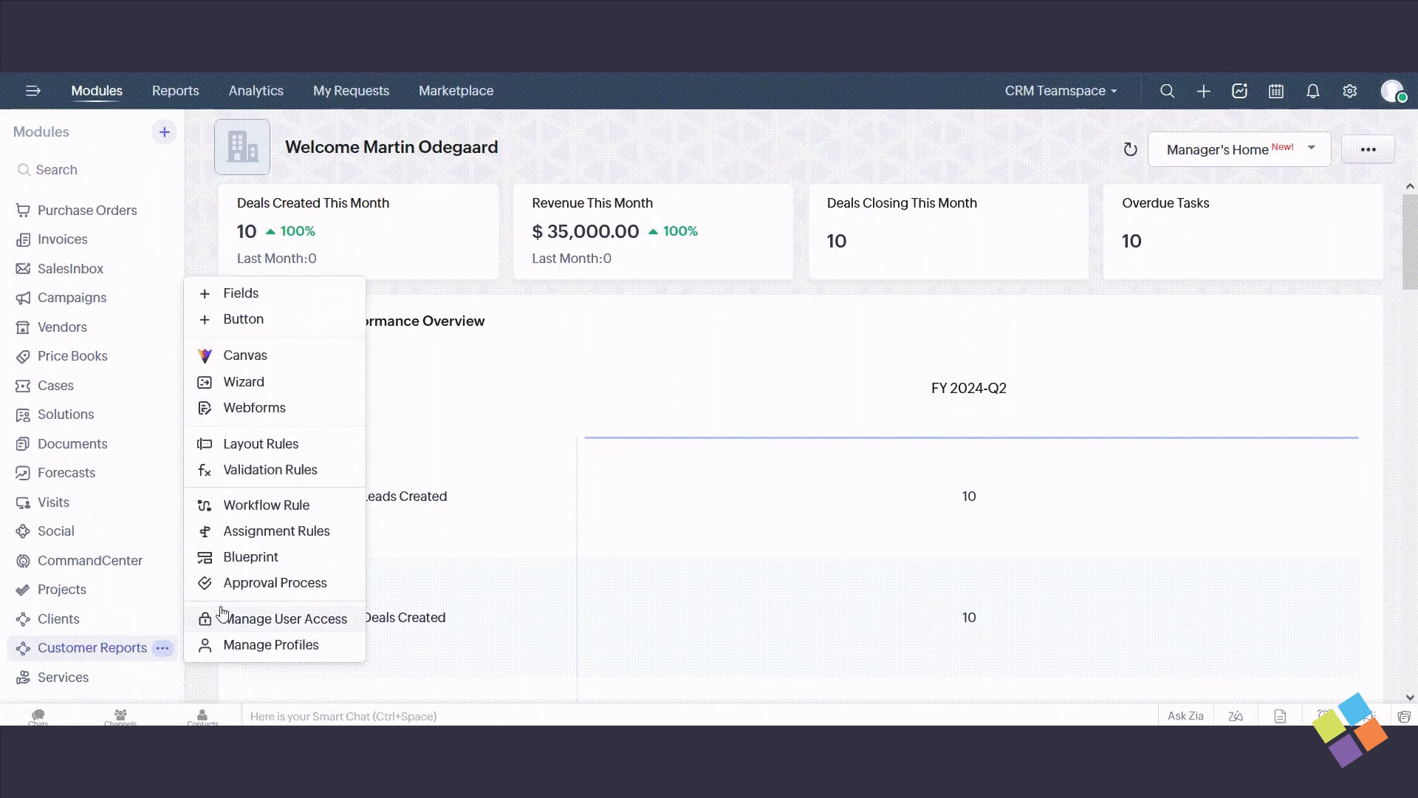
click(264, 618)
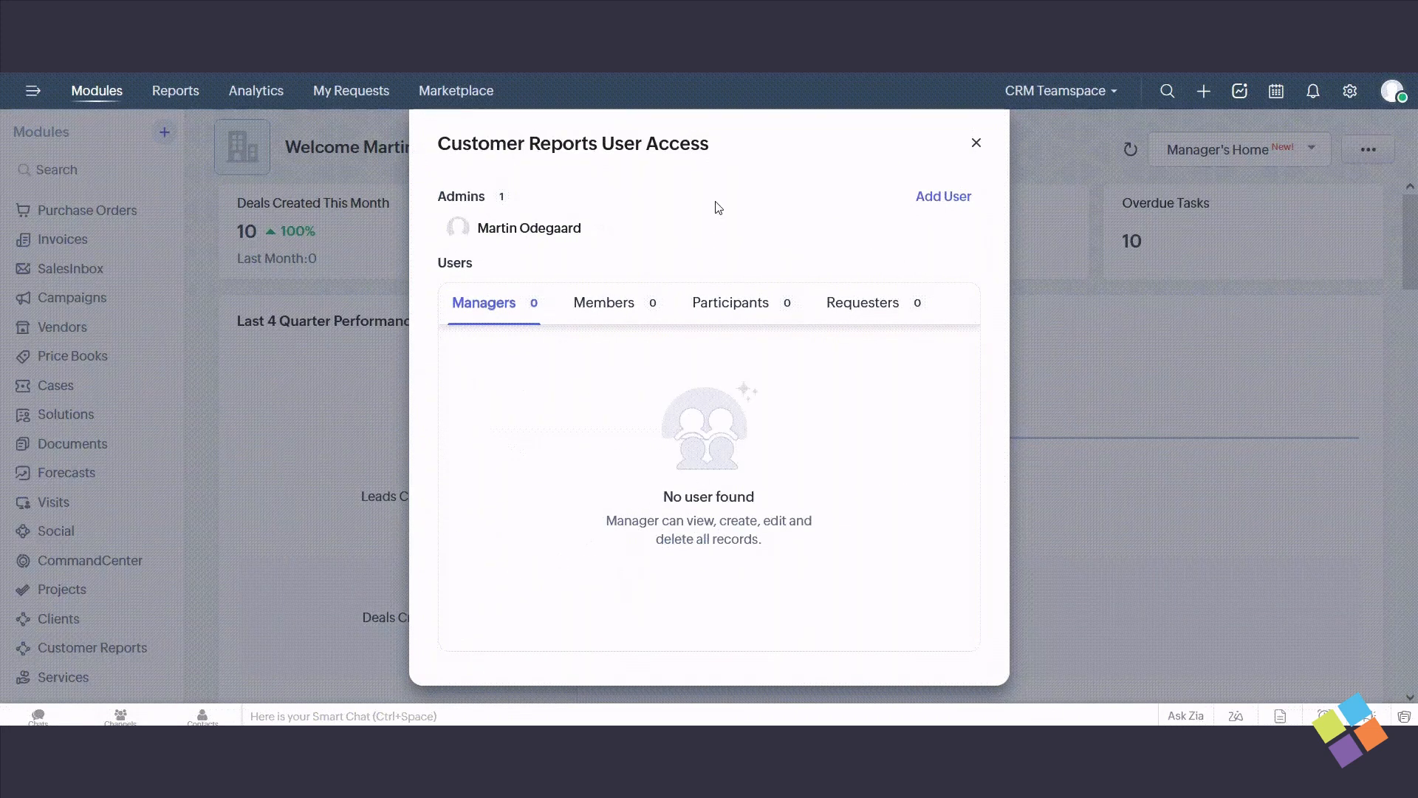
click(930, 193)
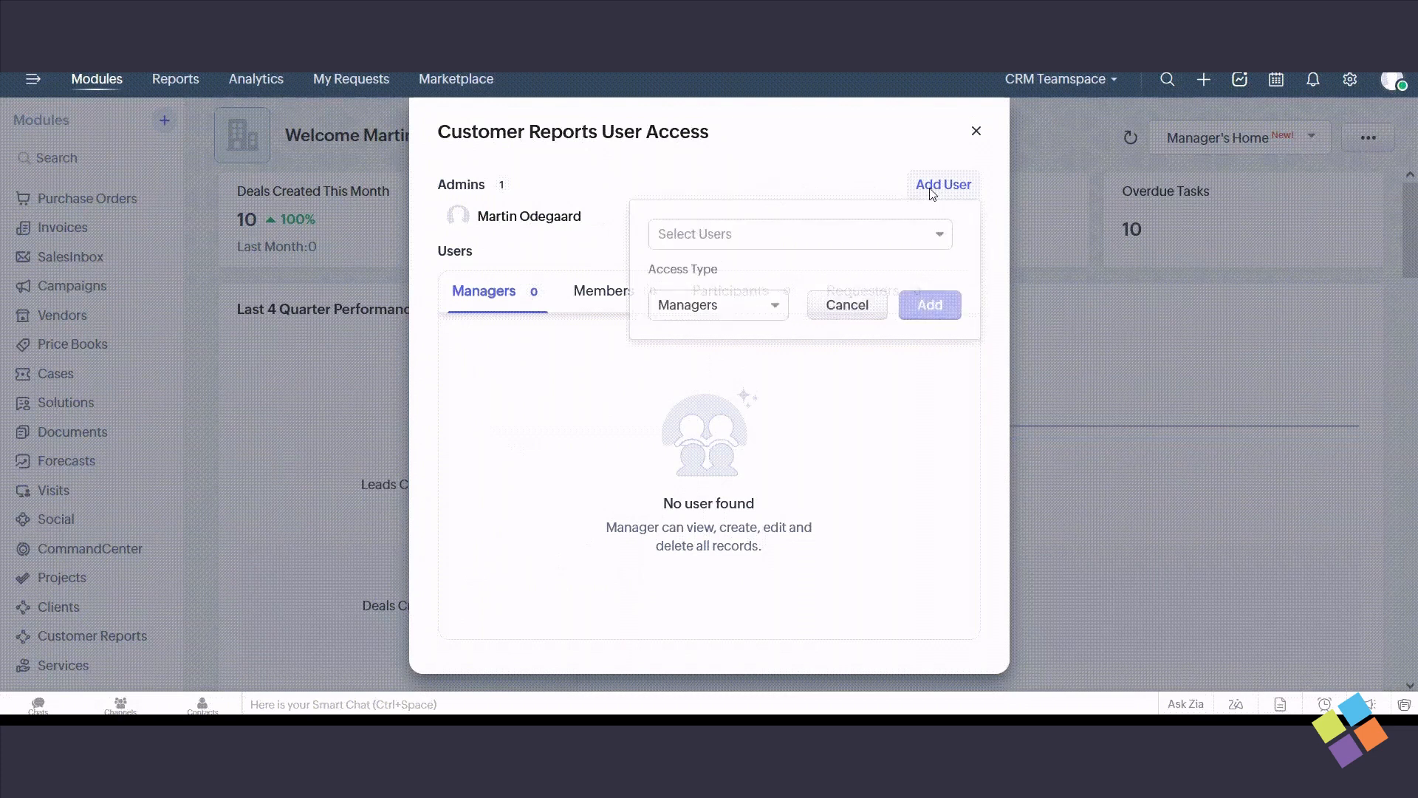
click(889, 234)
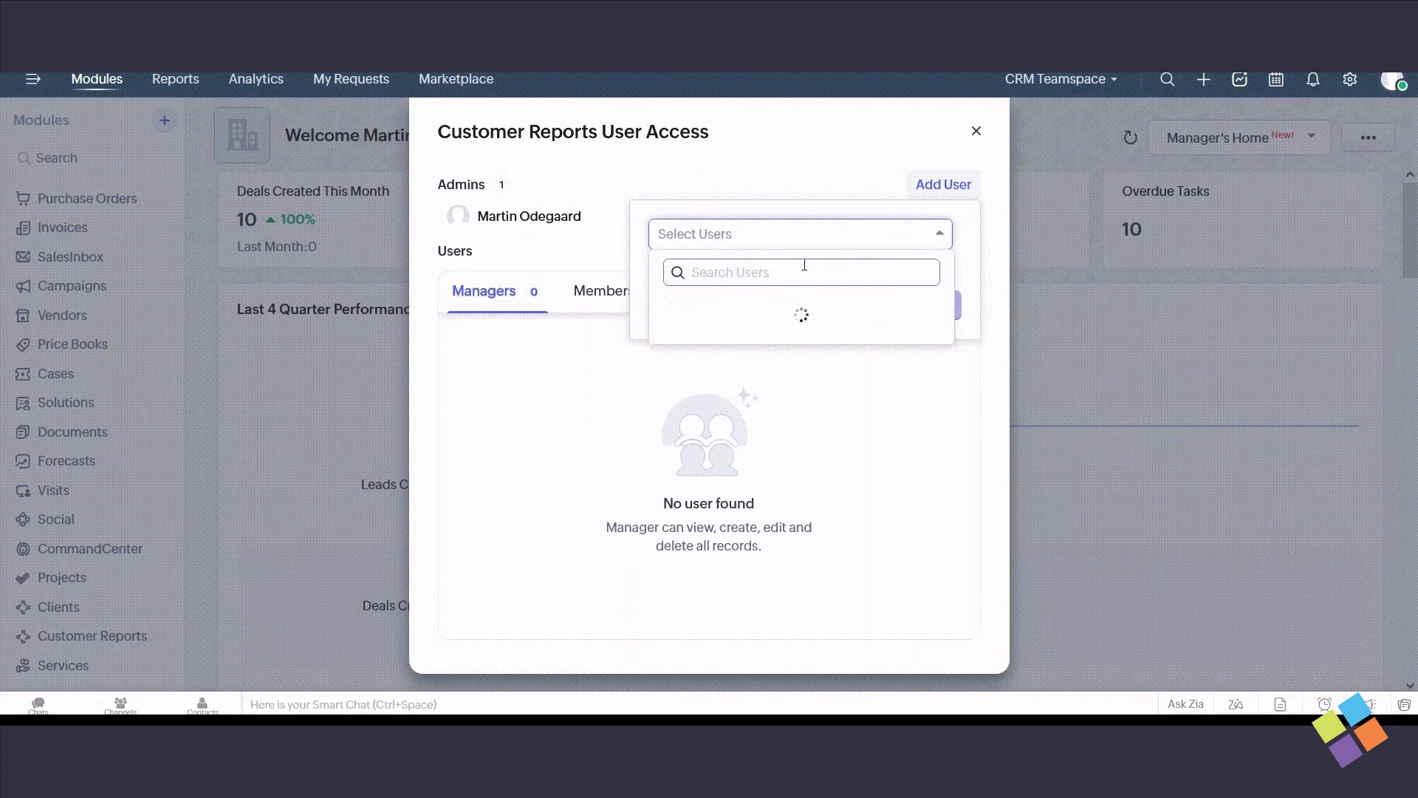
click(770, 310)
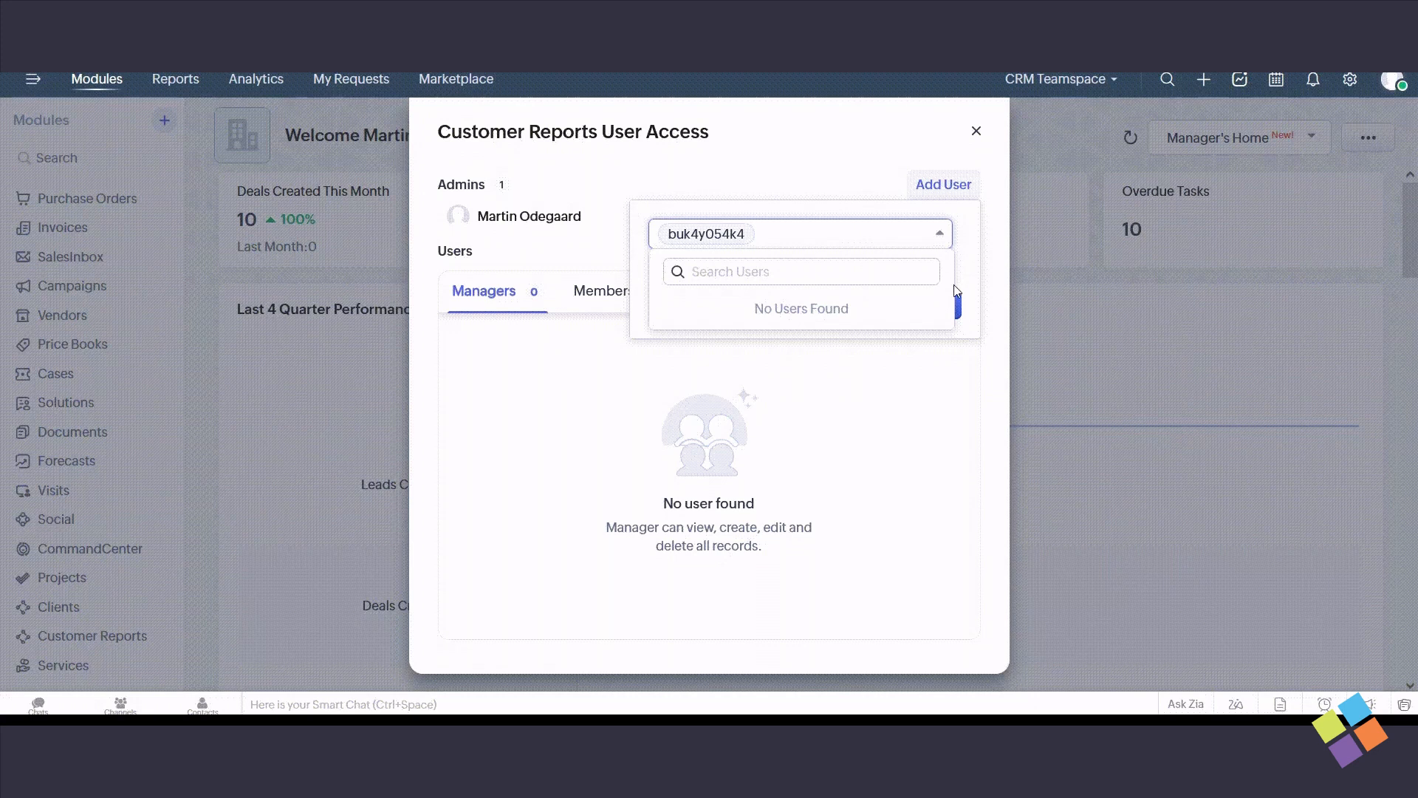
click(858, 245)
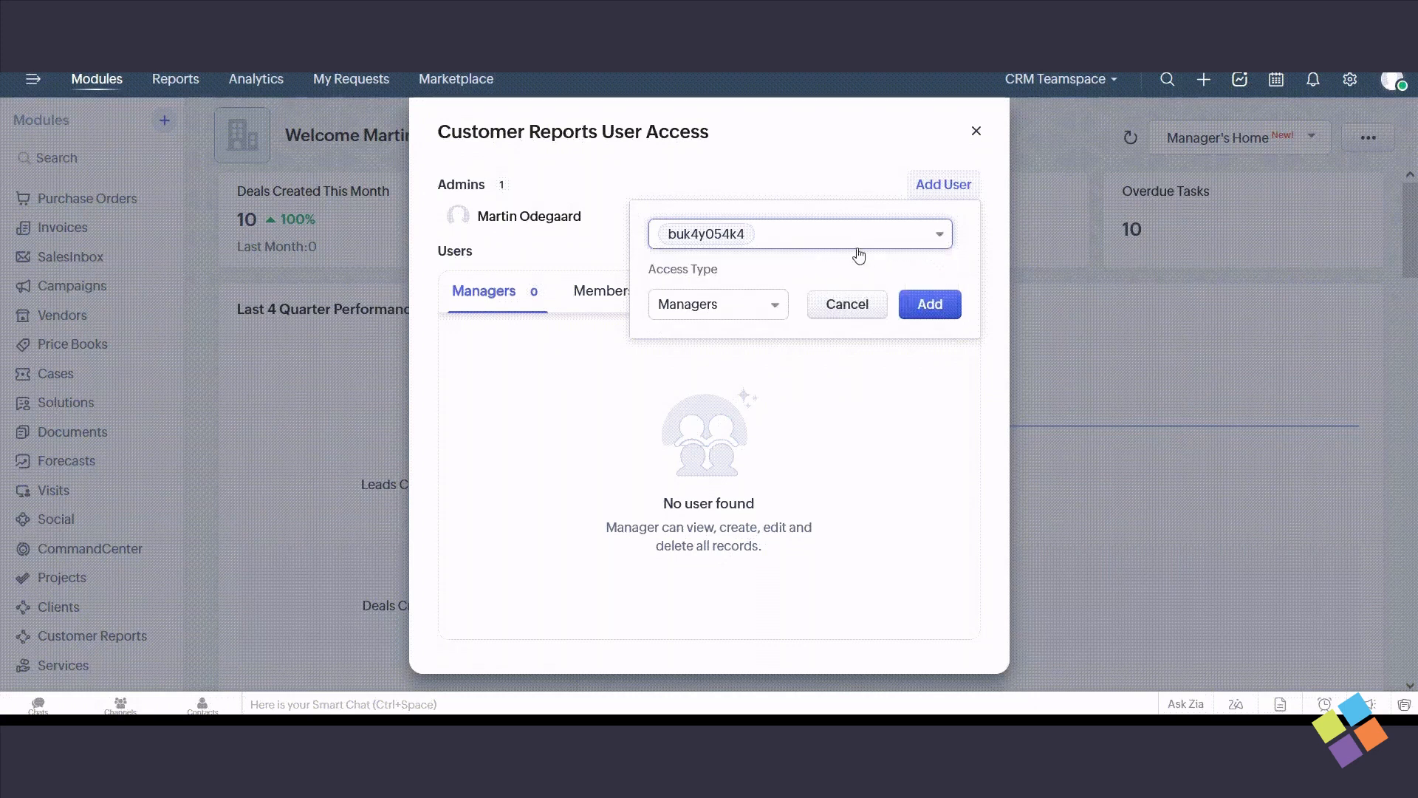
- Add the selected user to Customer Reports with the Members access type and close the user access settings
click(777, 309)
click(720, 406)
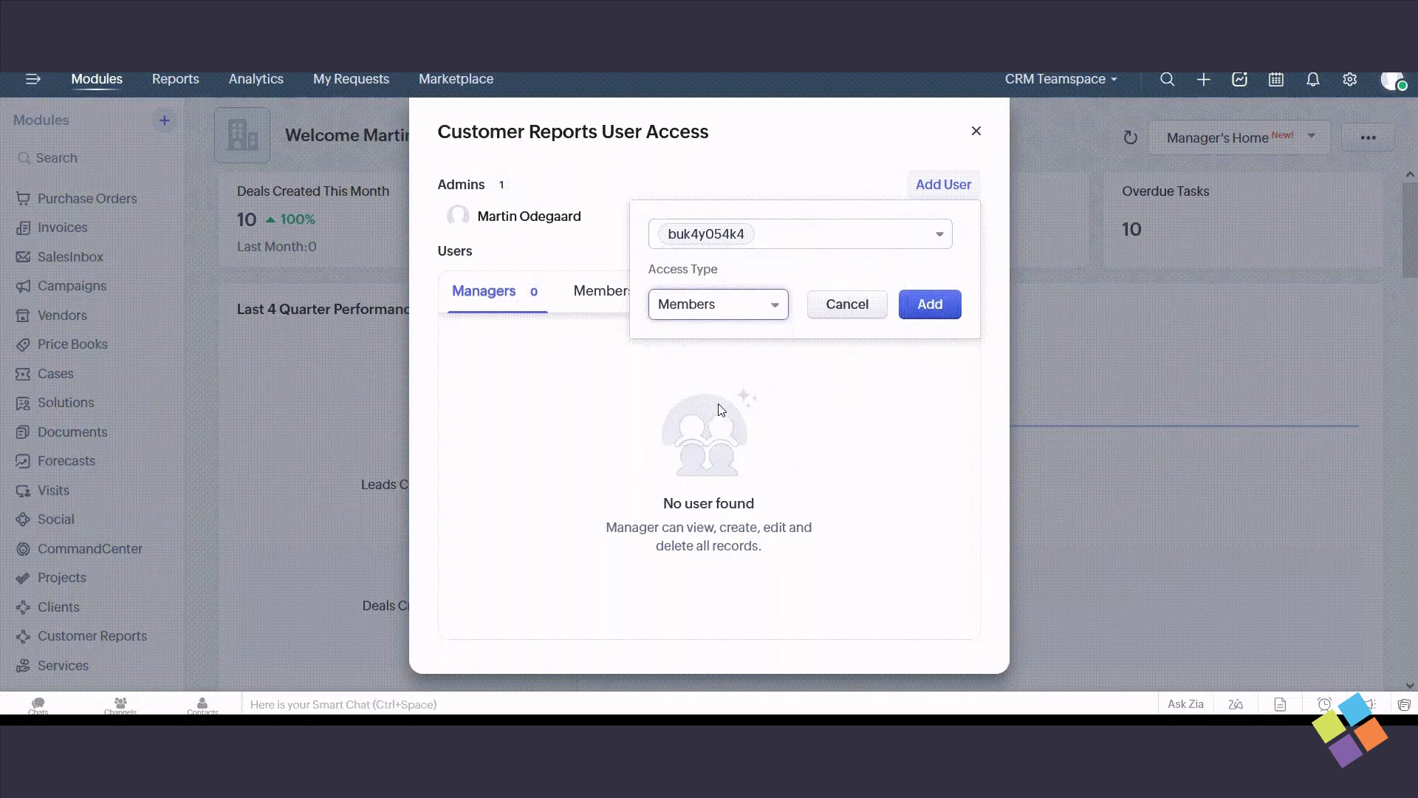
click(927, 304)
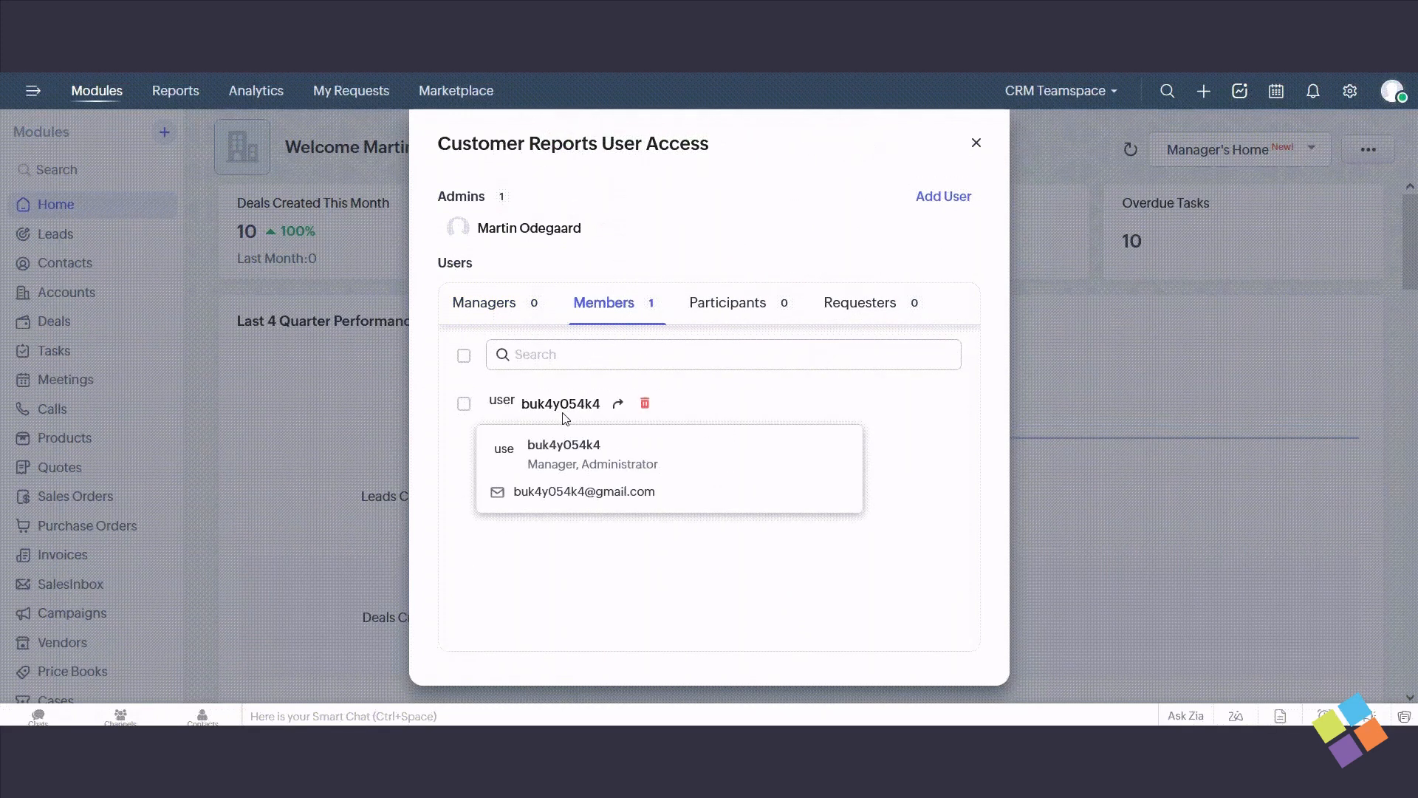
click(976, 143)
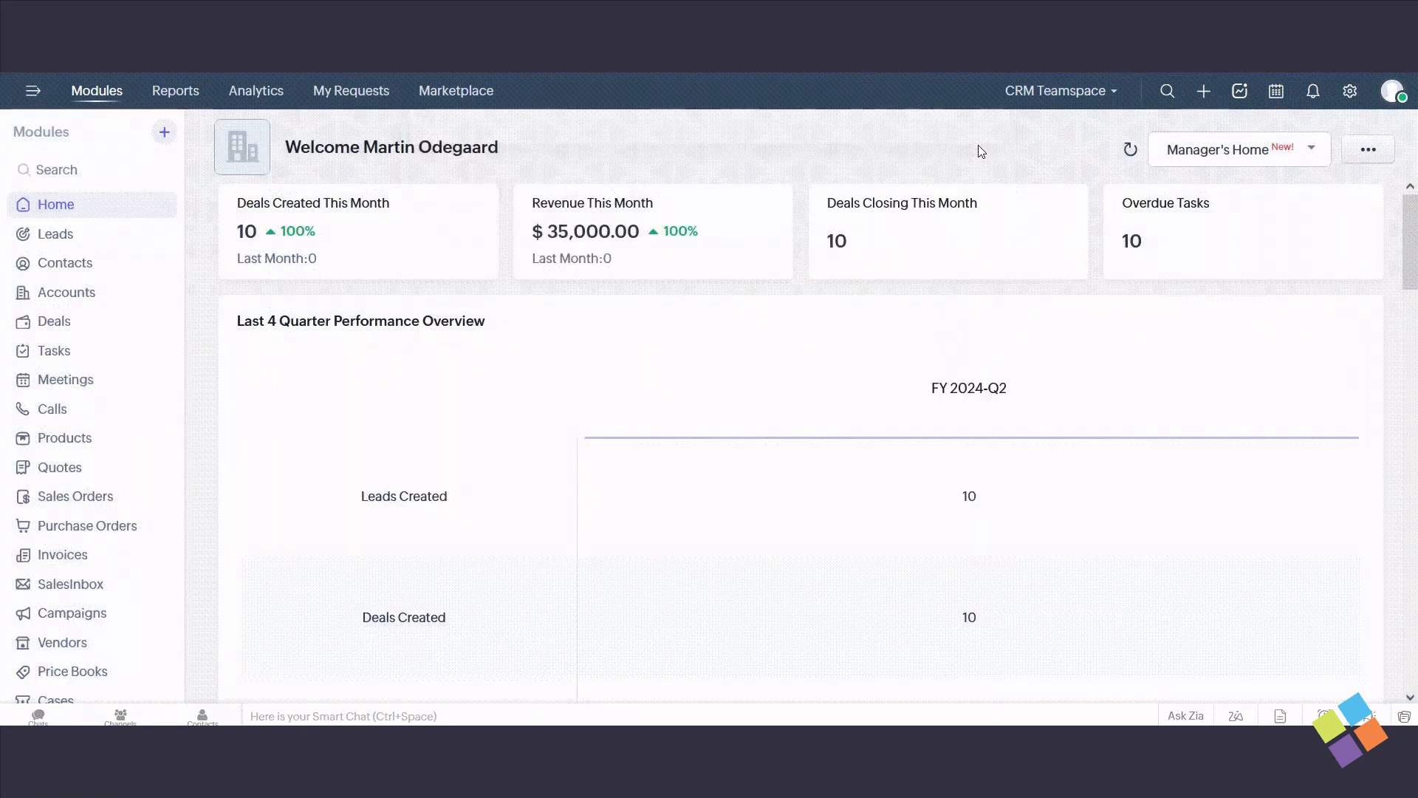
- Reassign the existing Customer Reports member to the Managers access type, and remove that user from the Managers
scroll(148, 517, down, 5)
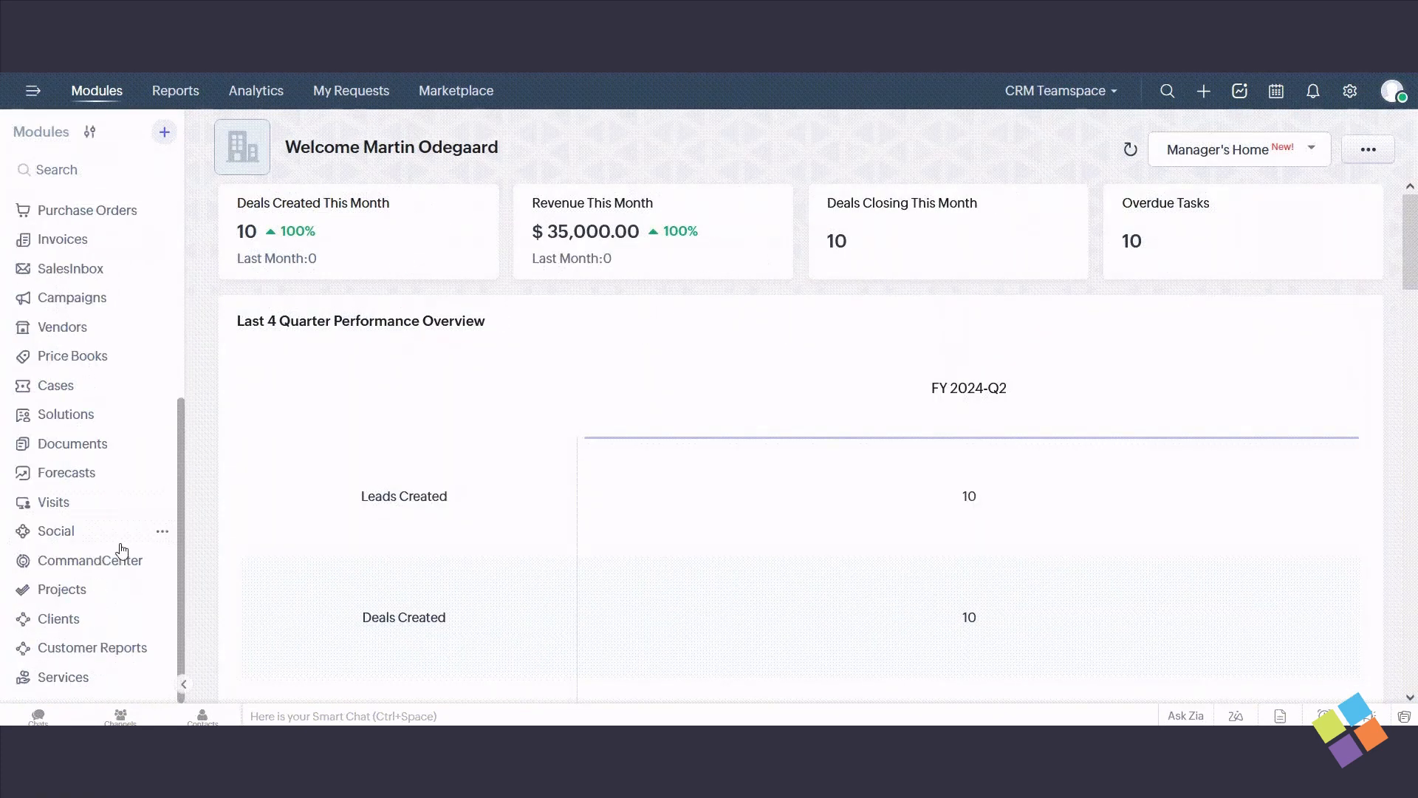
click(163, 648)
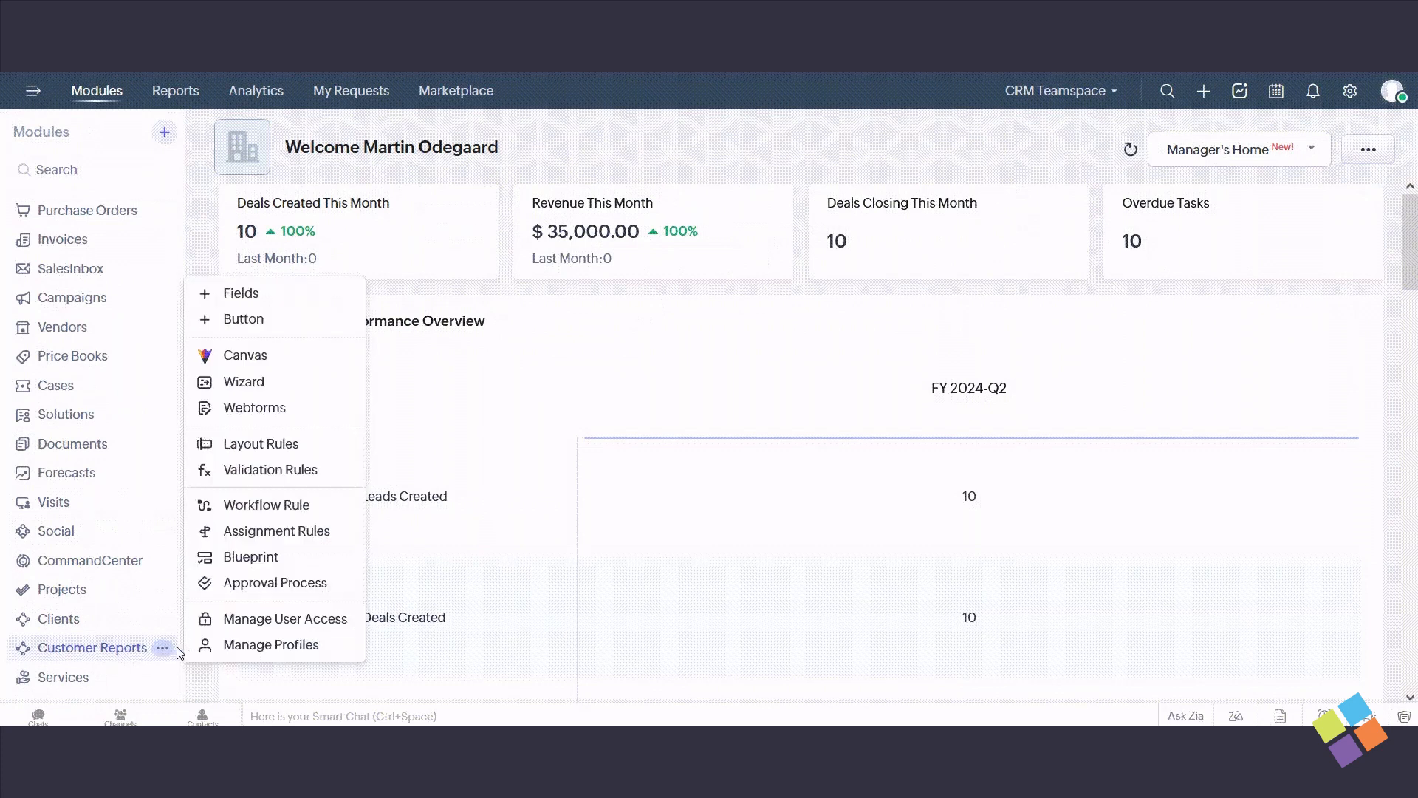
click(285, 625)
click(623, 308)
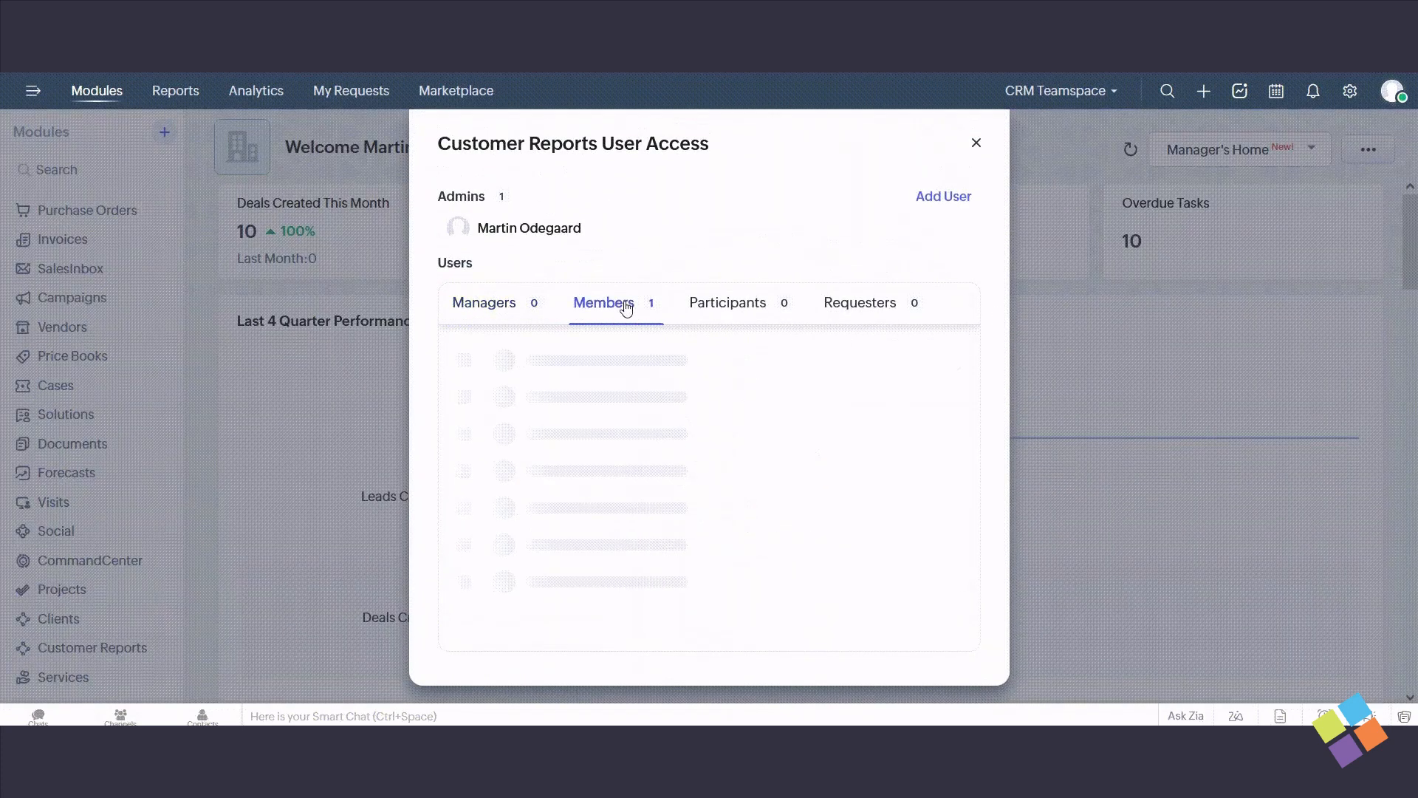
click(621, 404)
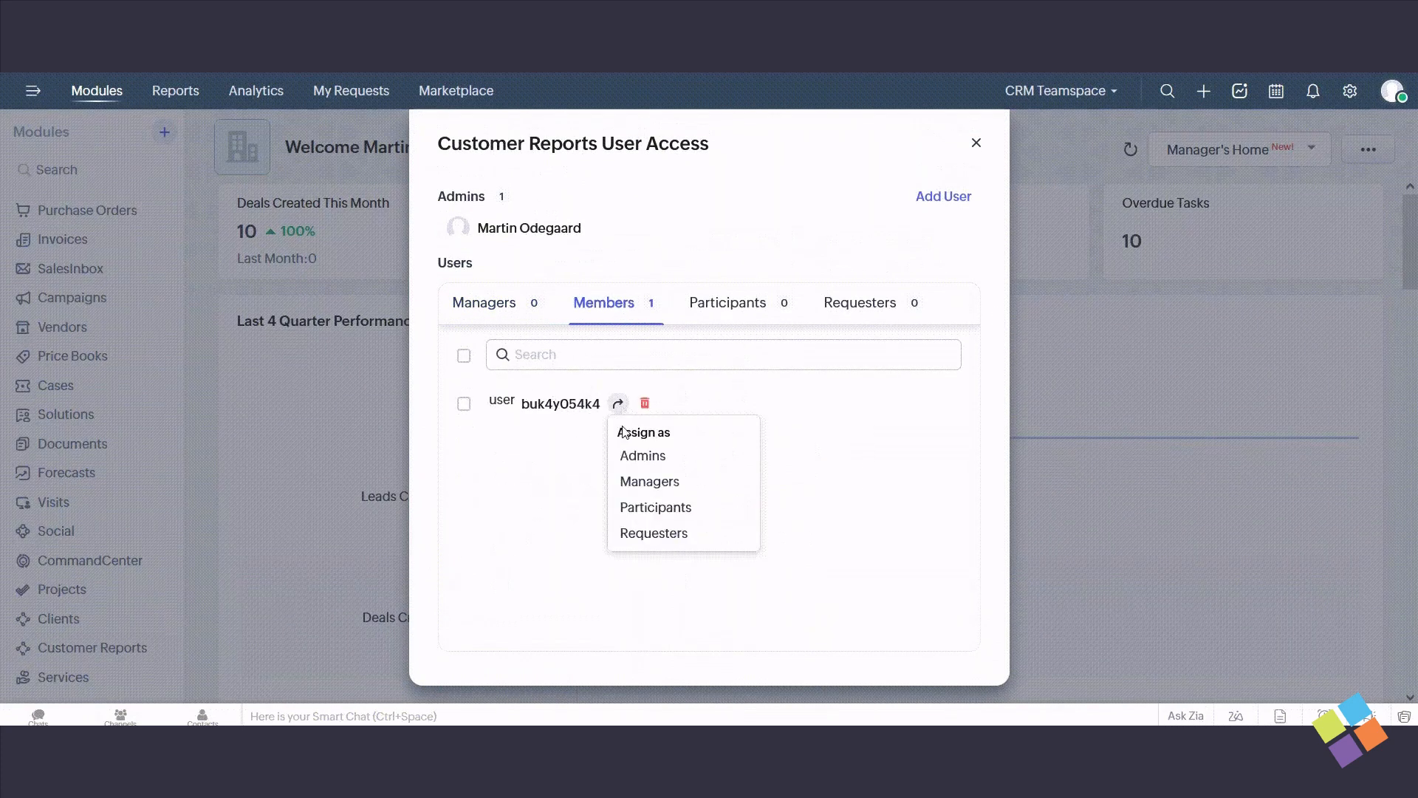
click(665, 479)
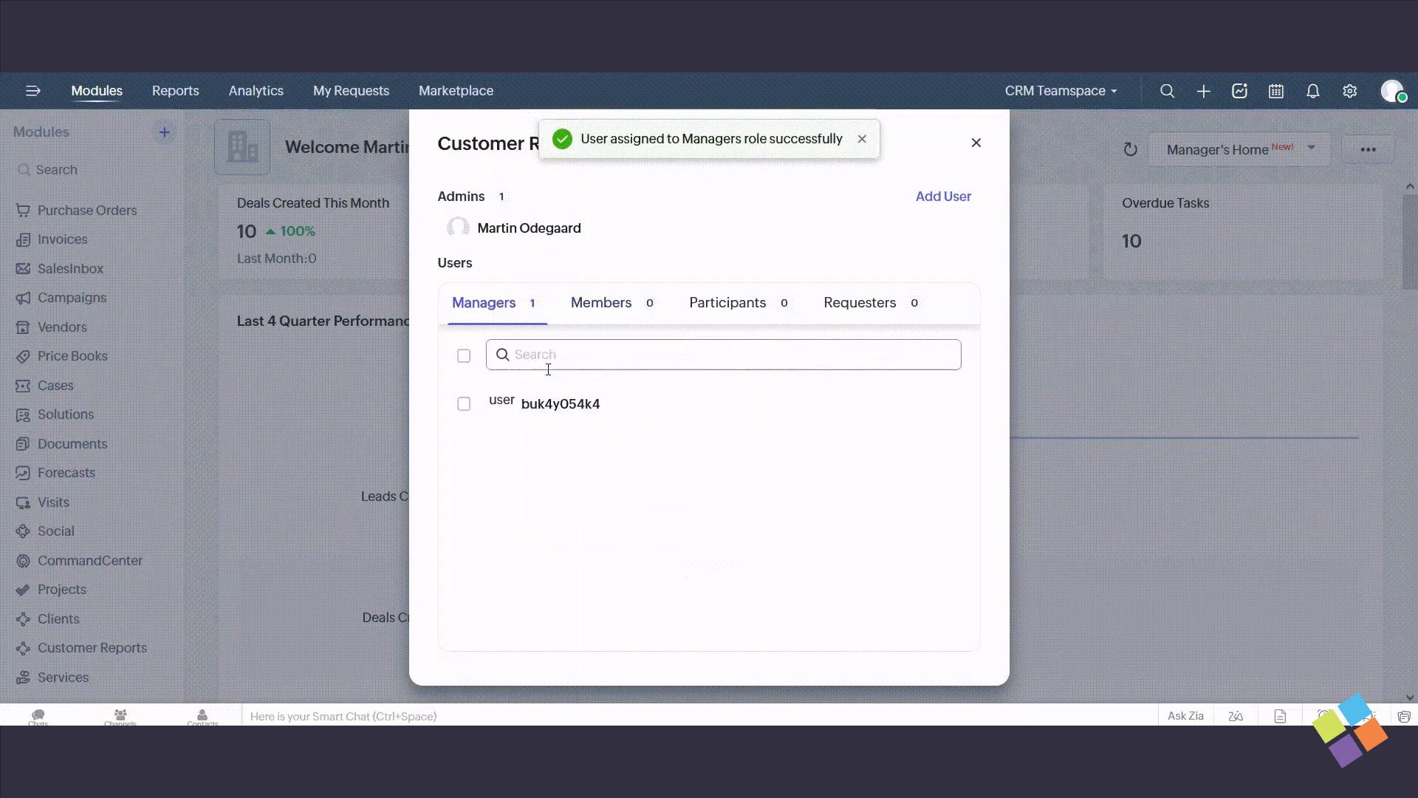
mouse_move(600, 404)
click(644, 404)
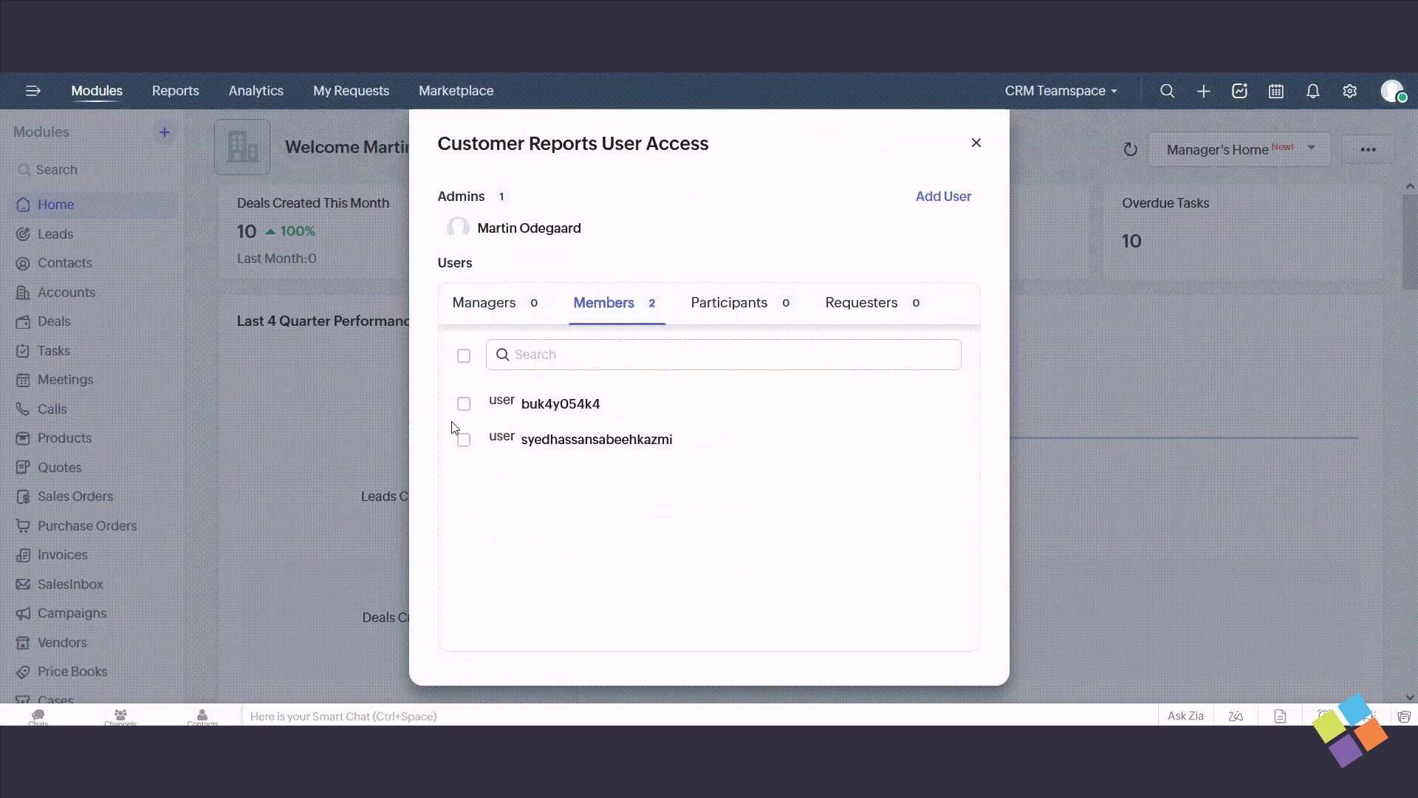
- Select both users listed under Members of Customer Reports and assign them together as Managers
click(464, 404)
click(464, 440)
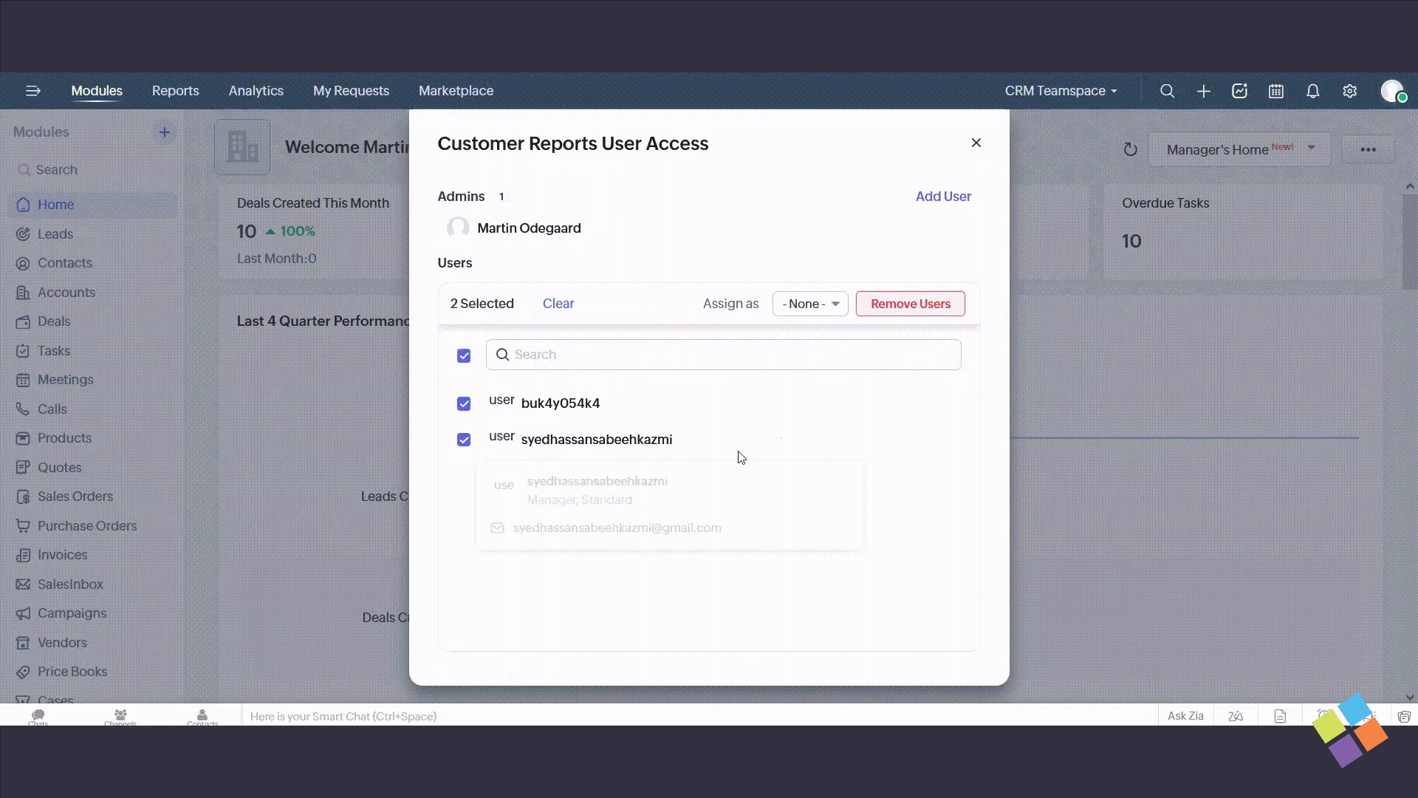
click(837, 305)
click(826, 333)
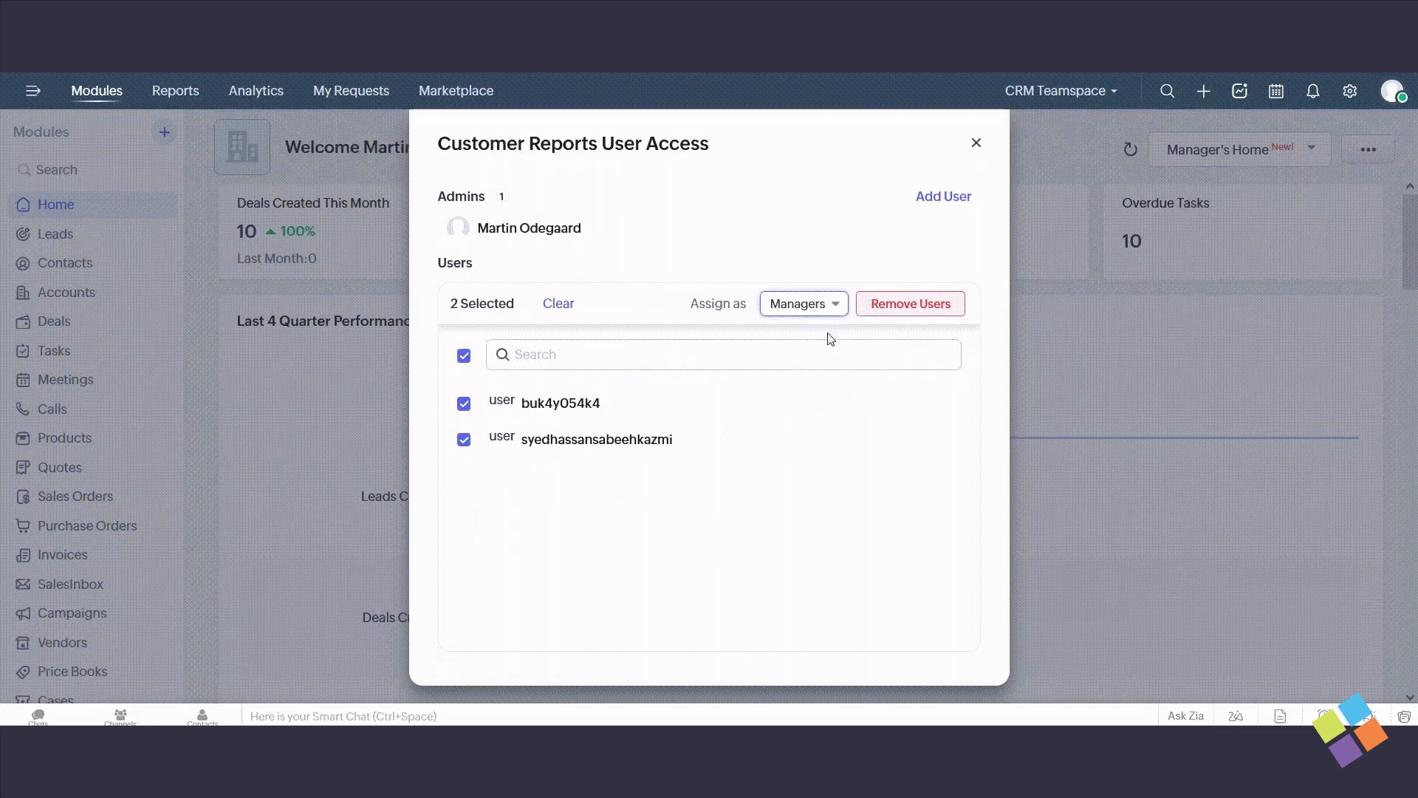
- Remove both Managers from Customer Reports in one go and close the user access settings
click(463, 403)
click(464, 439)
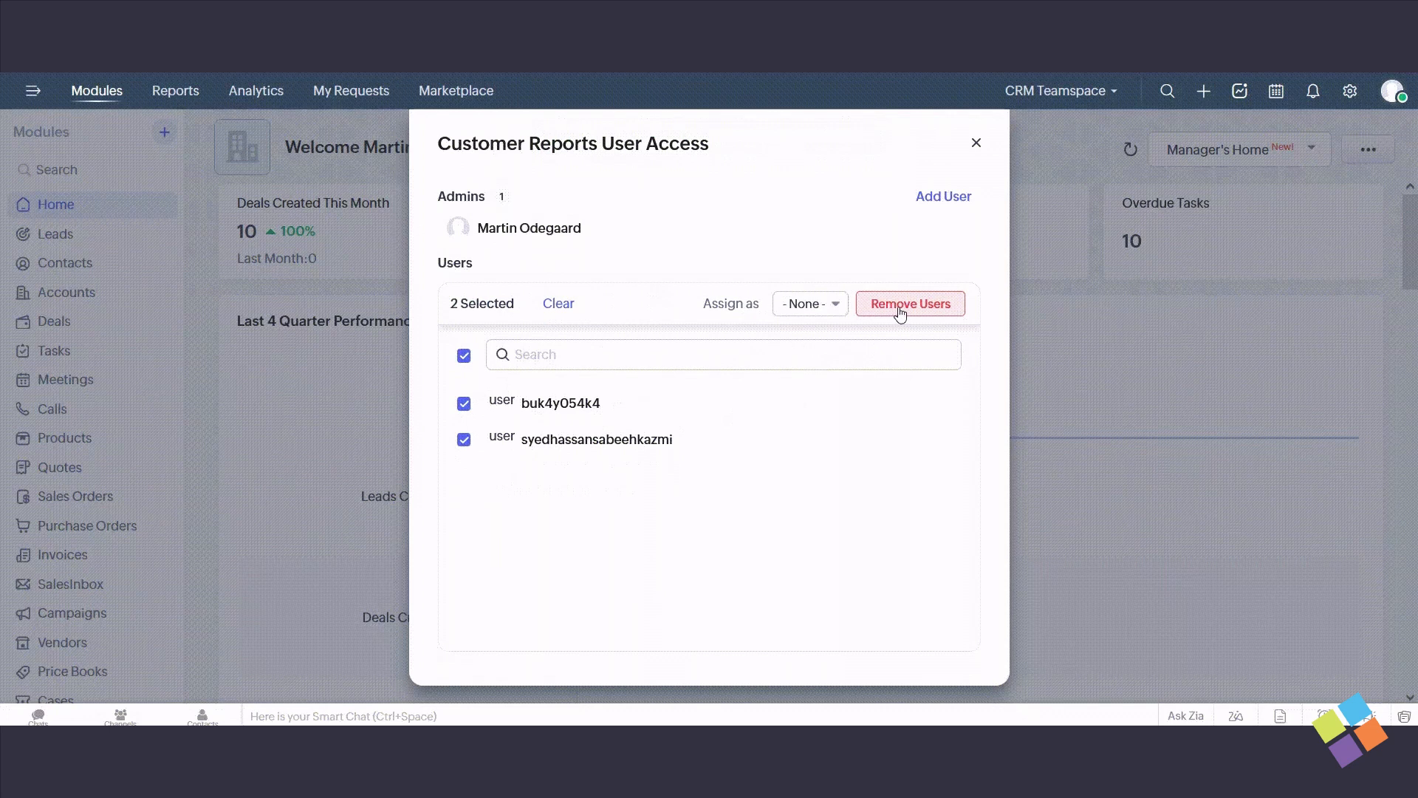
click(900, 311)
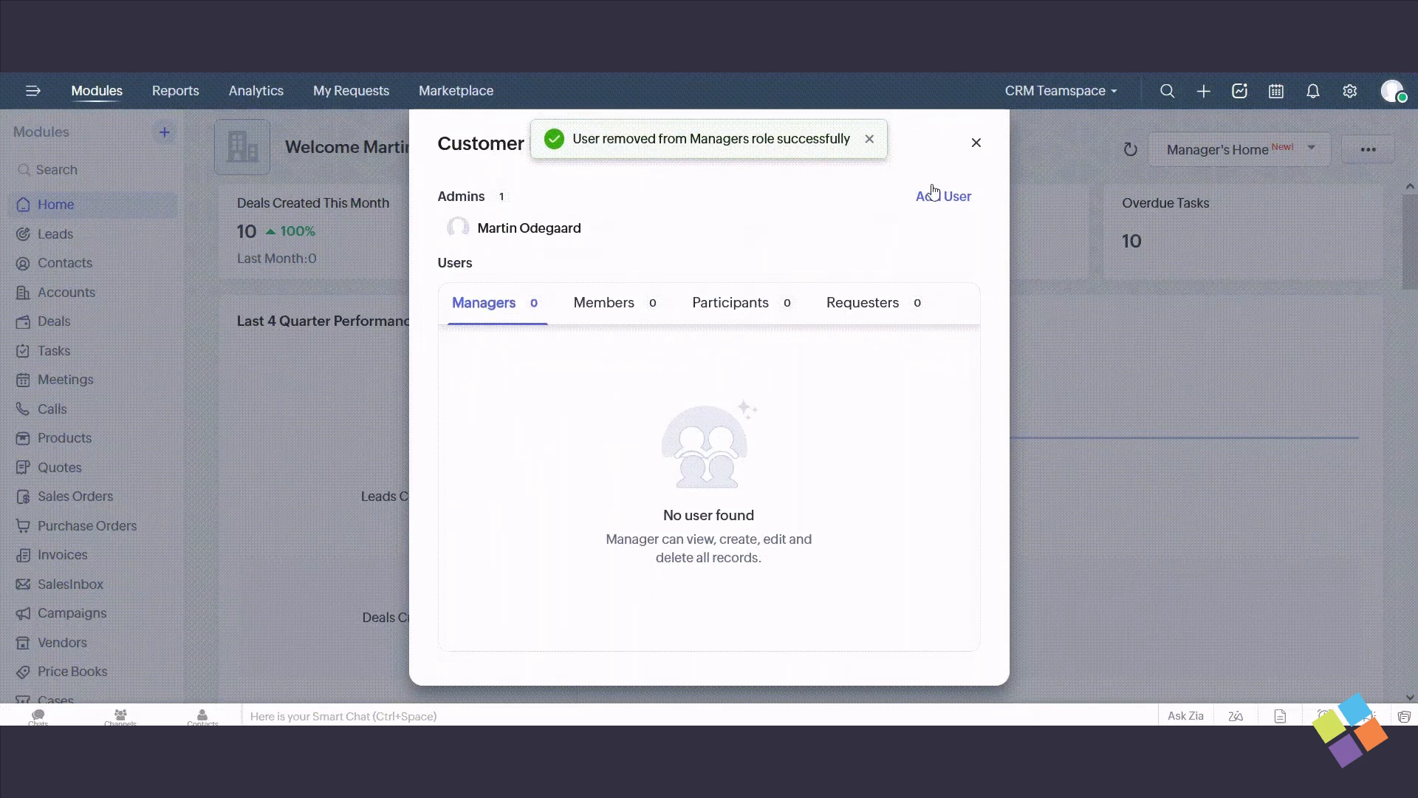
click(974, 144)
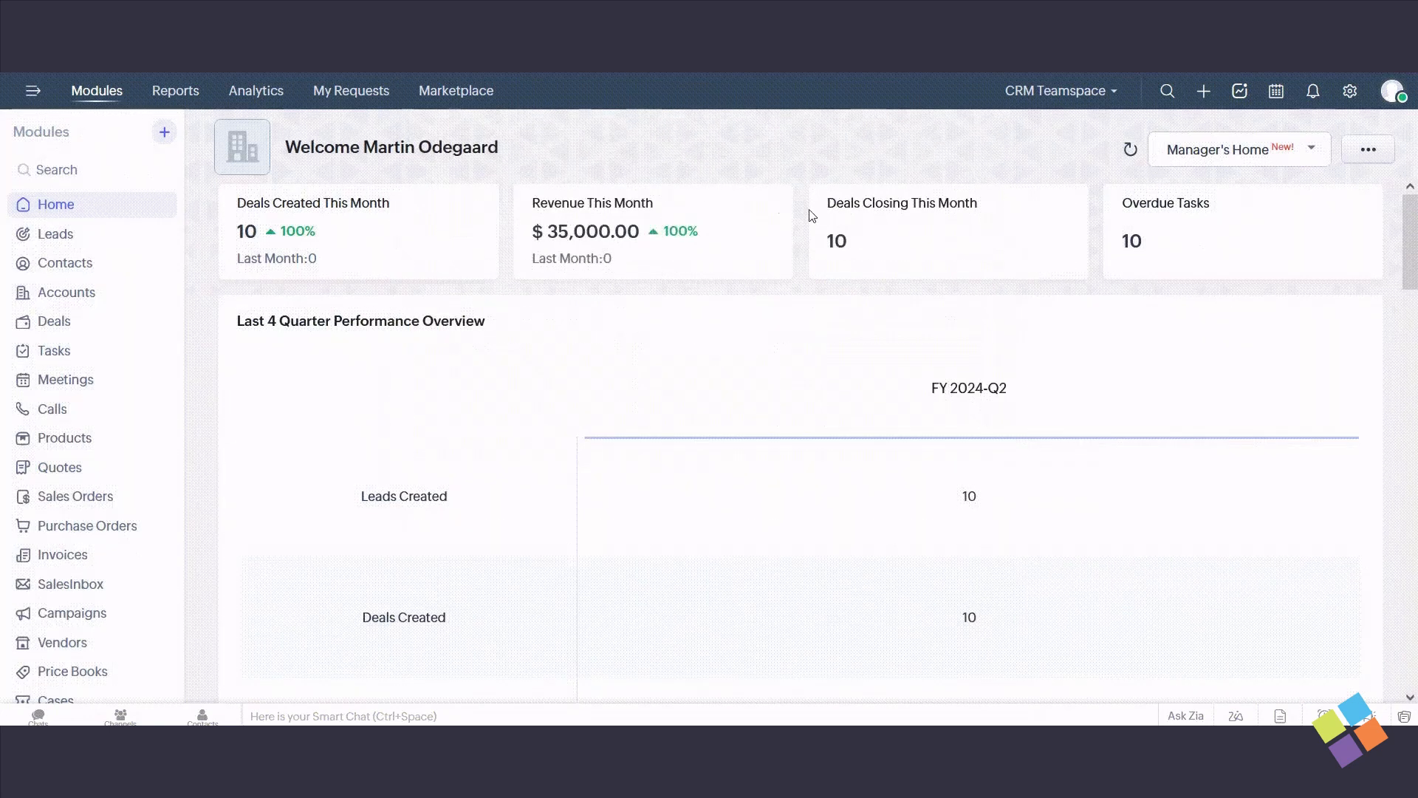
- Remove the Mass Email permission from the Members profile of Customer Reports, and save and close
scroll(126, 392, down, 5)
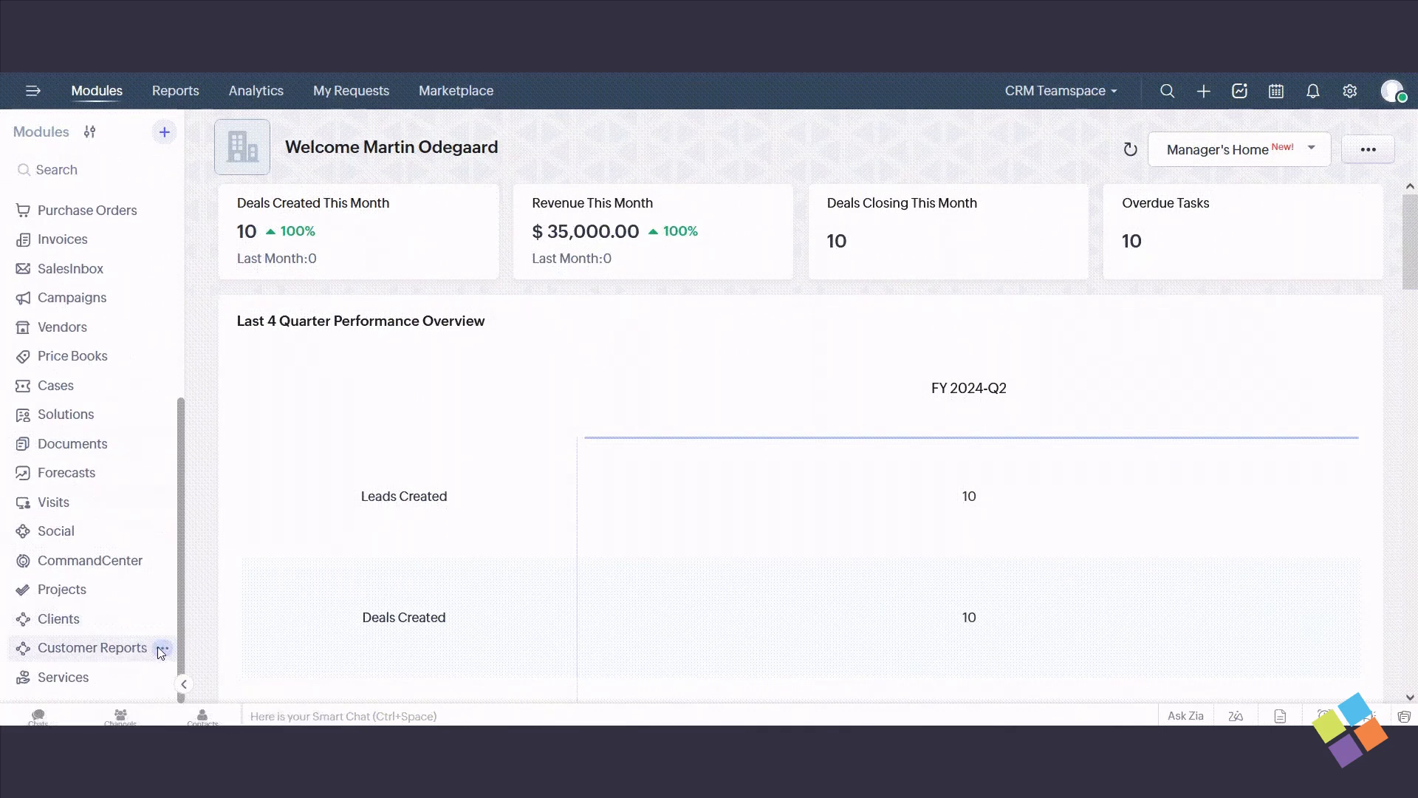
click(161, 648)
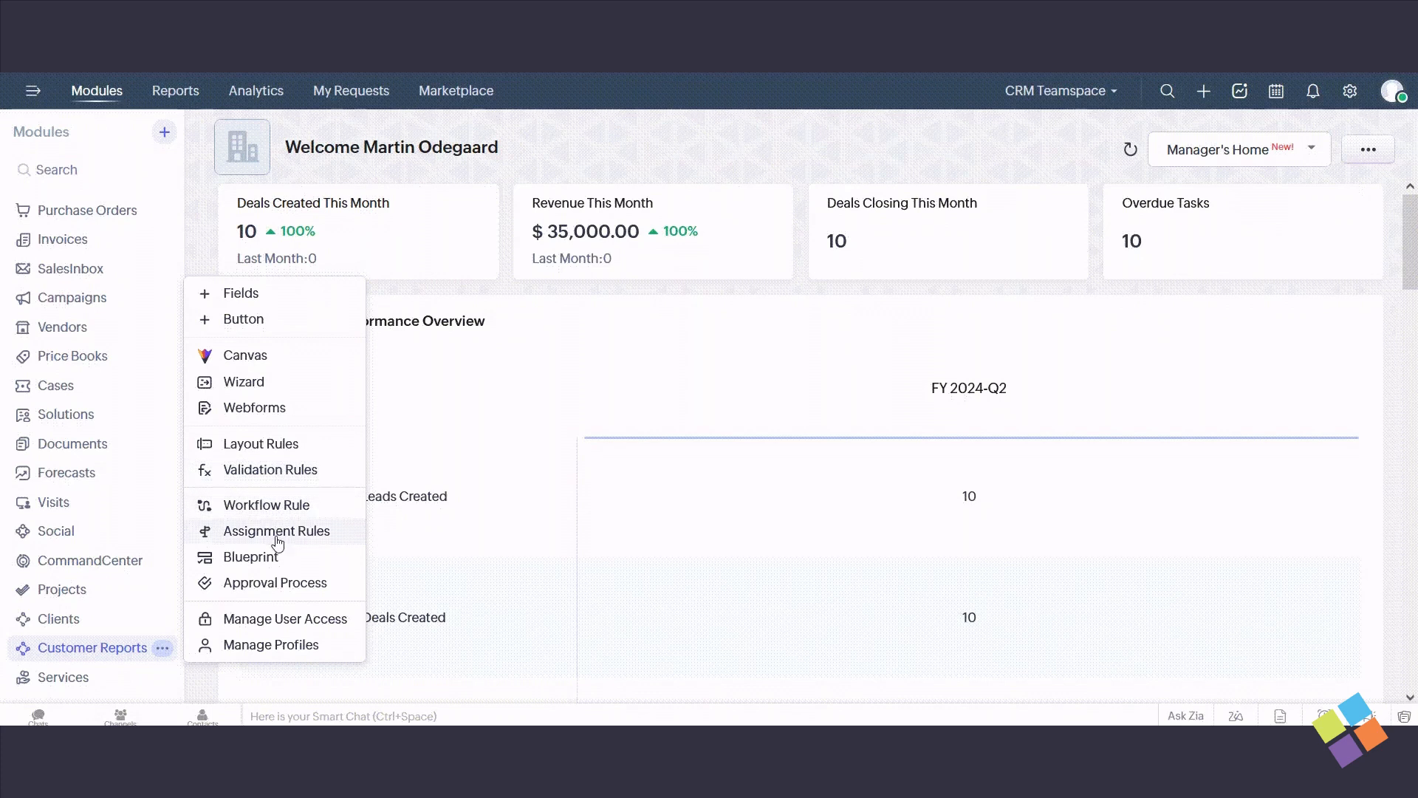
click(271, 646)
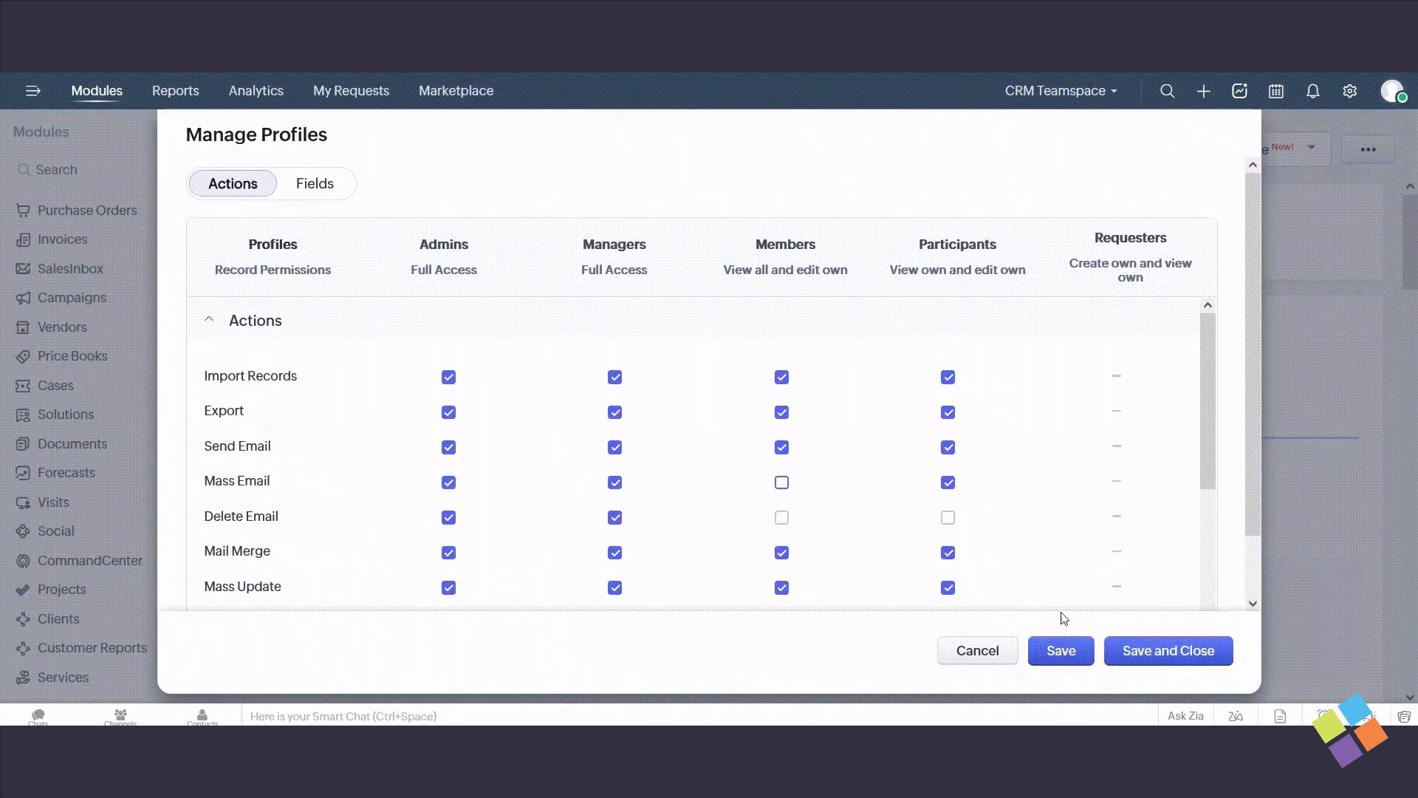
click(1167, 651)
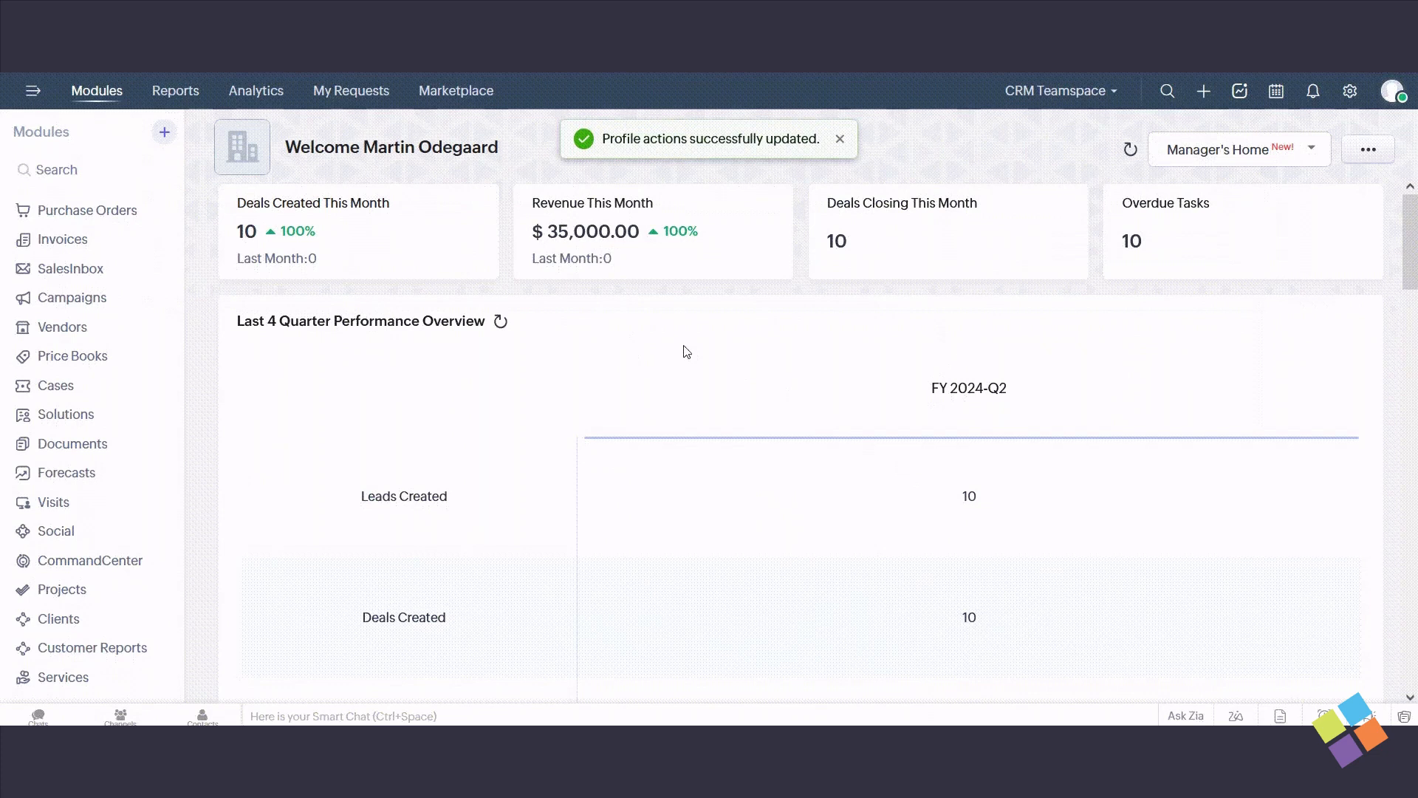
- Open the Modules and Fields setup and disable the Clients team module
click(1349, 90)
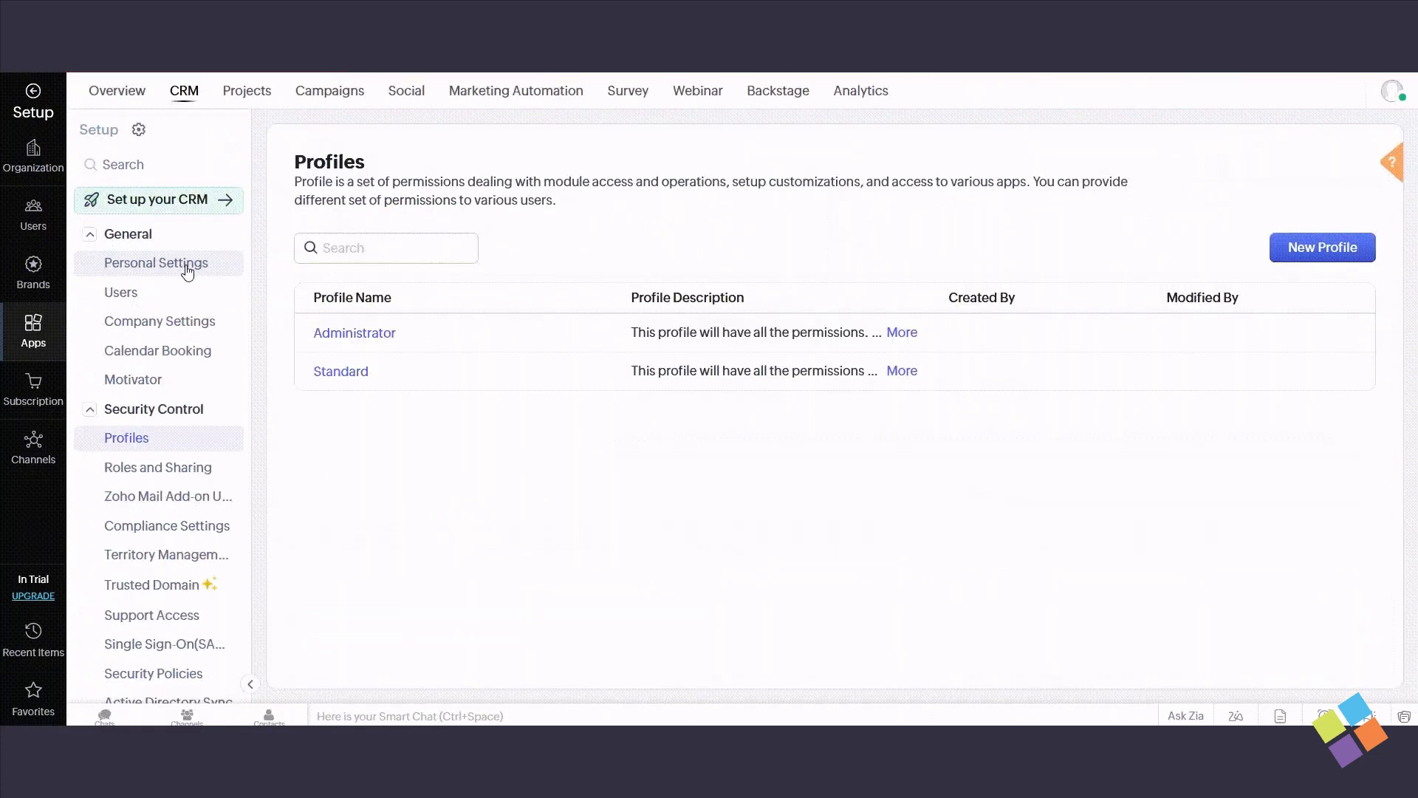
click(122, 233)
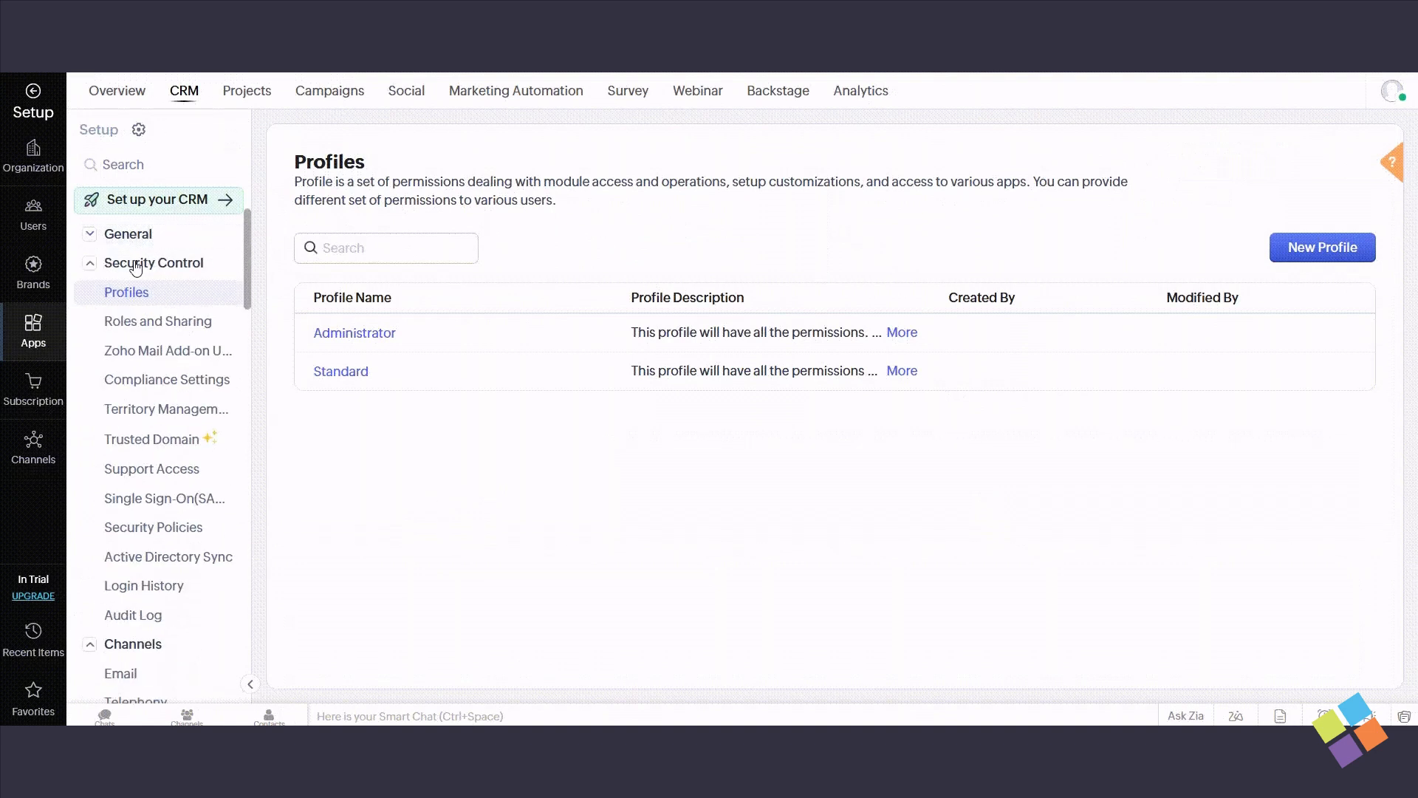
click(137, 264)
click(138, 293)
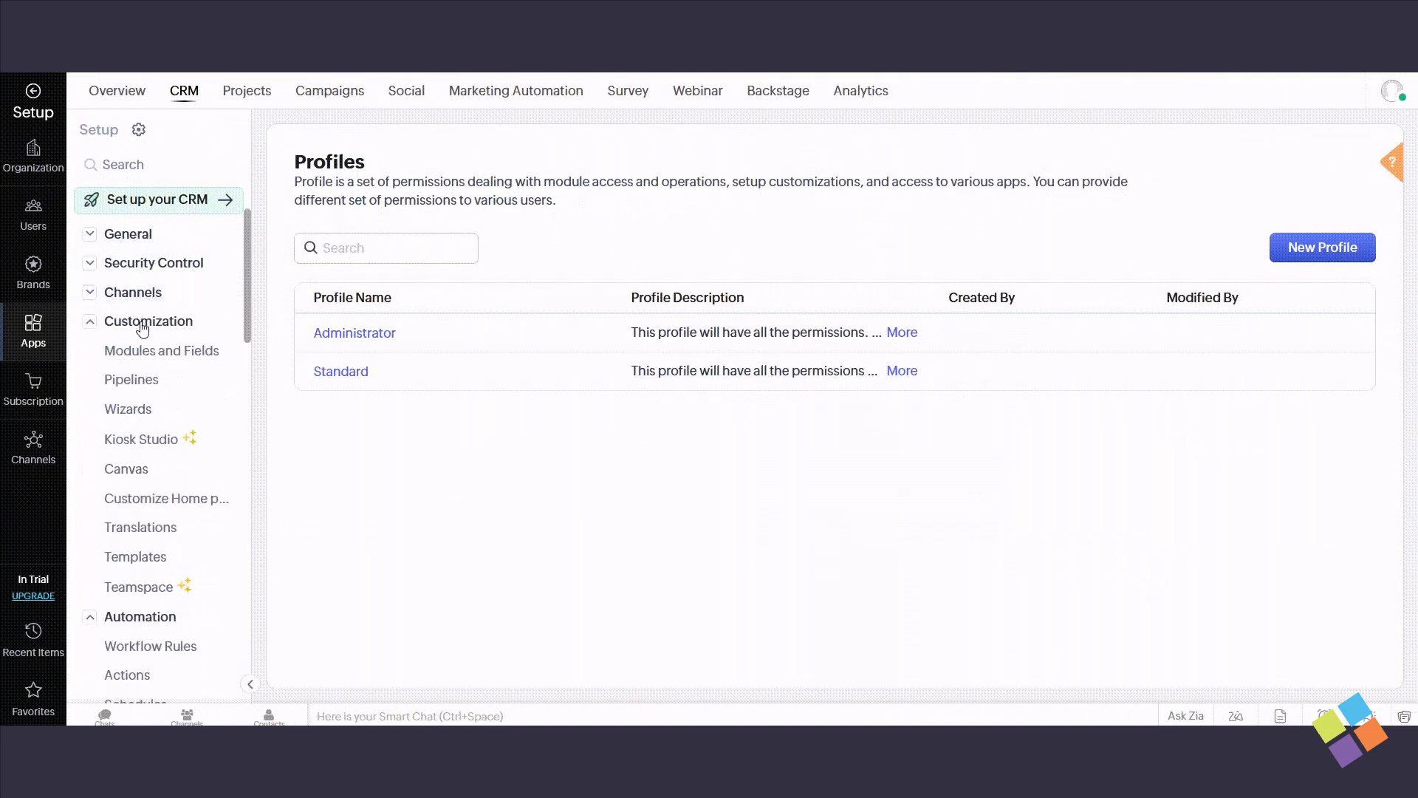
click(153, 353)
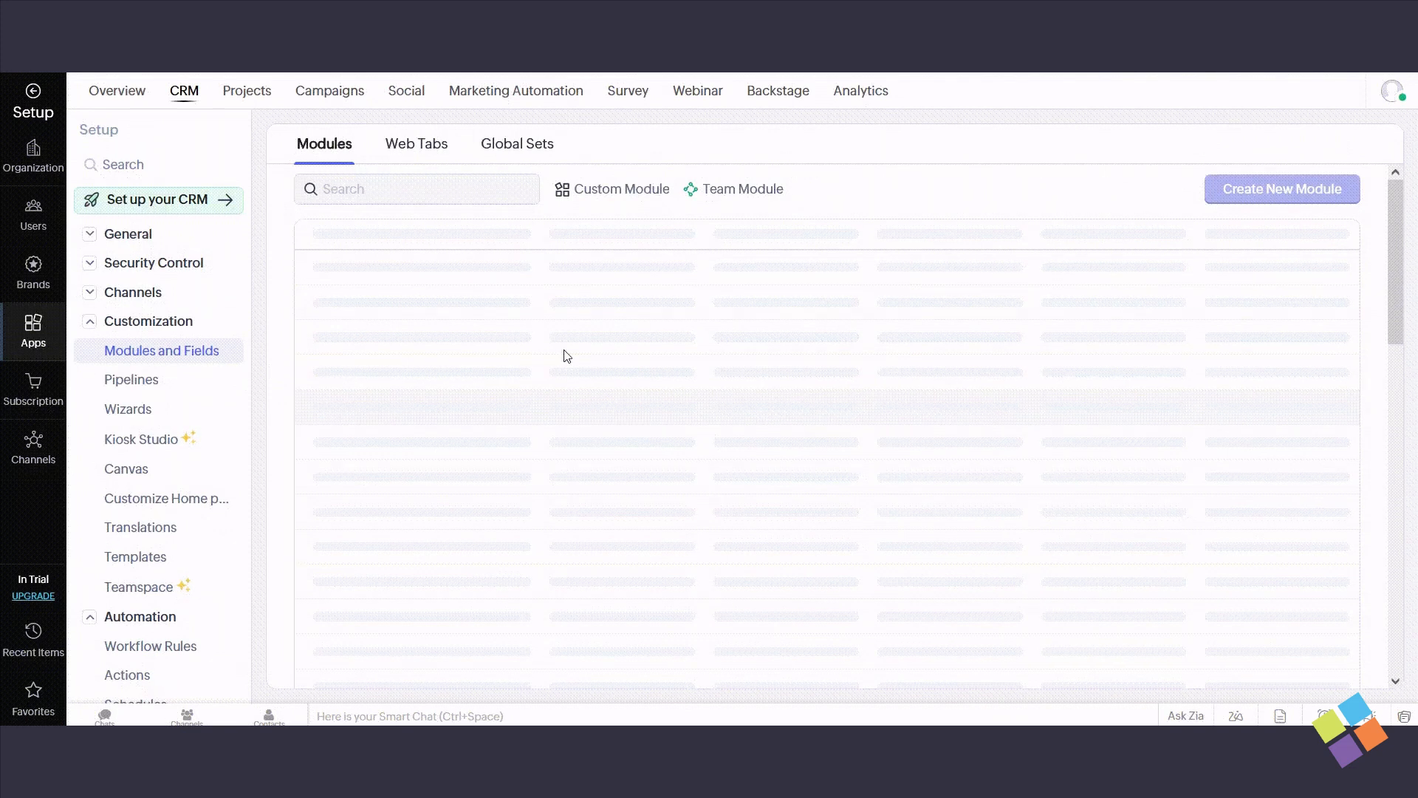
scroll(575, 349, down, 13)
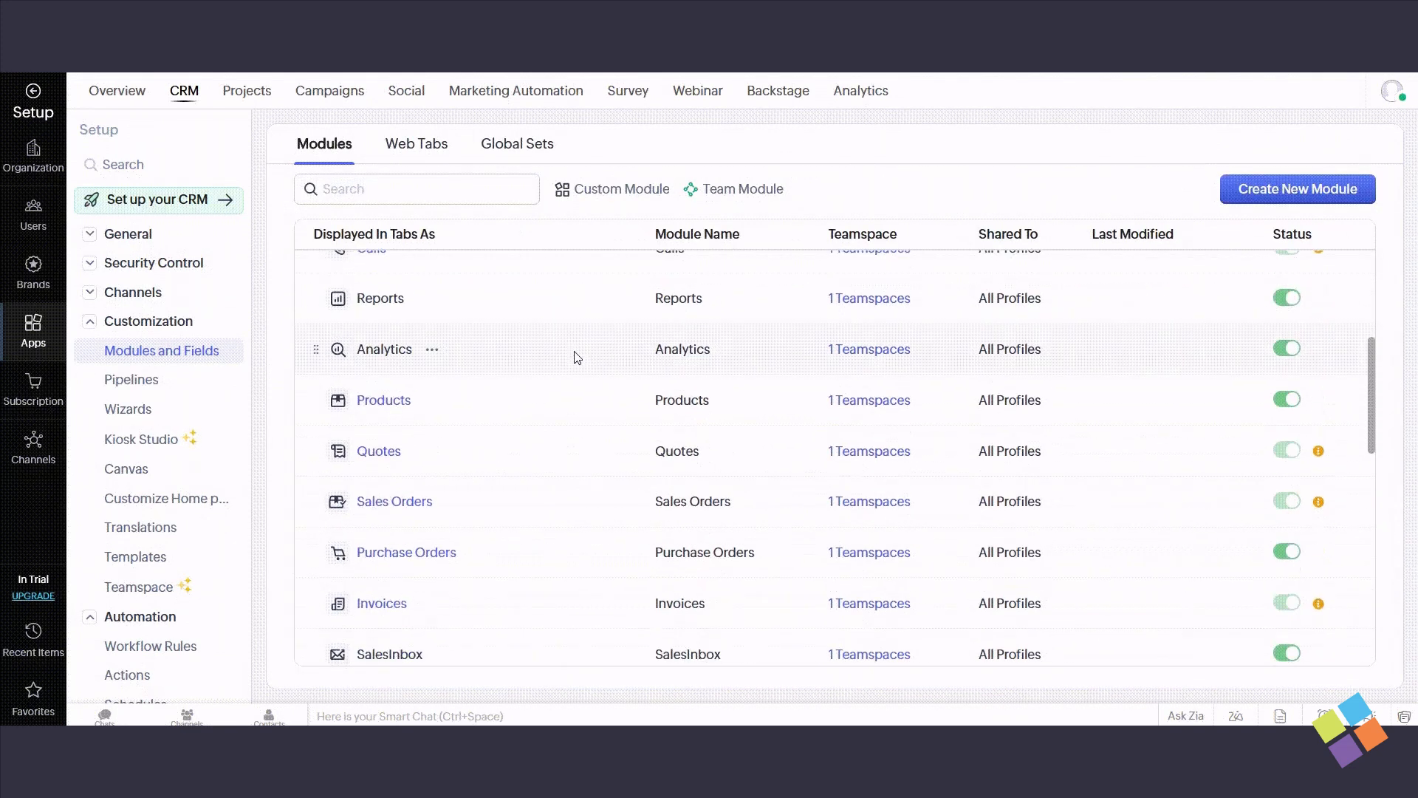
scroll(577, 356, down, 2)
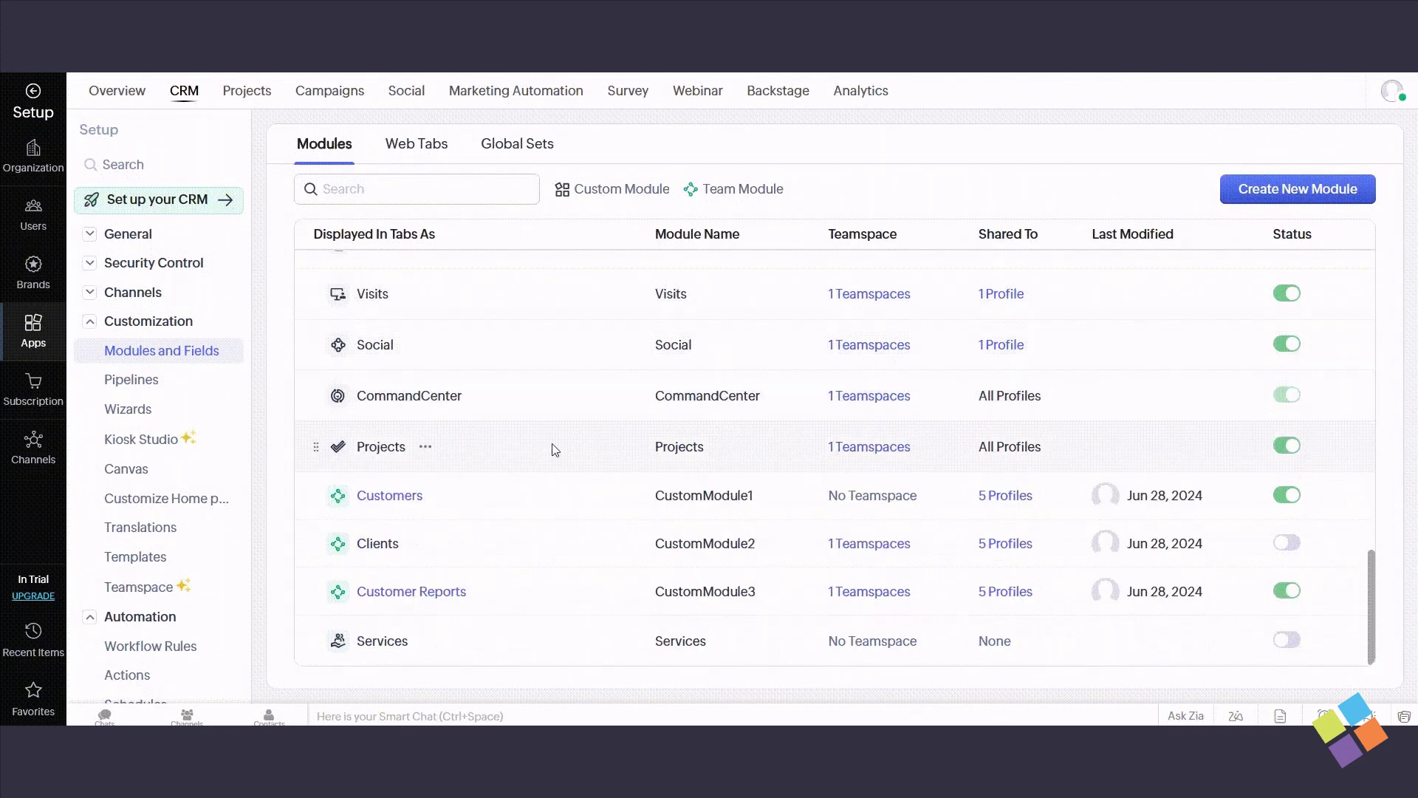
click(1278, 540)
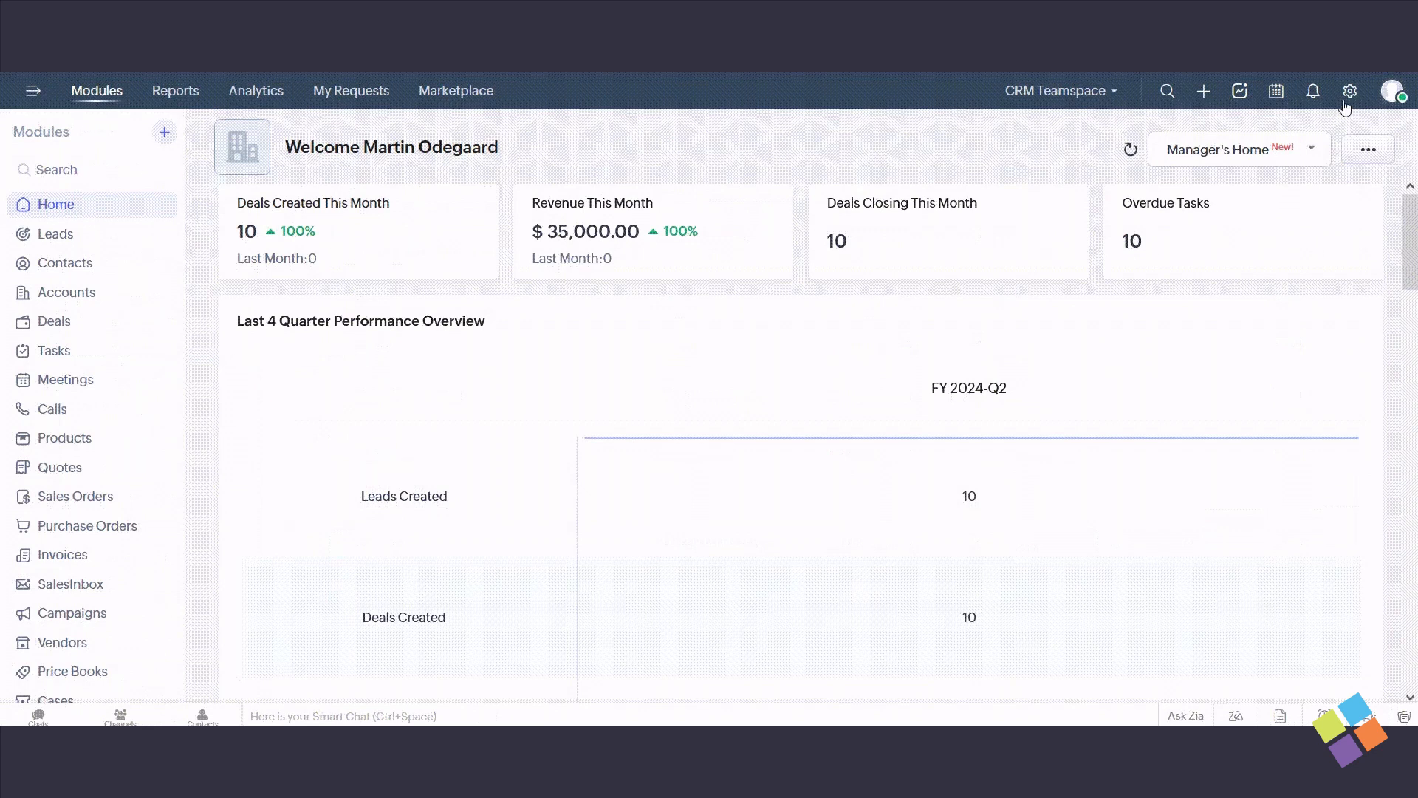
- Permanently delete the Clients team module from the Modules and Fields setup
click(1347, 94)
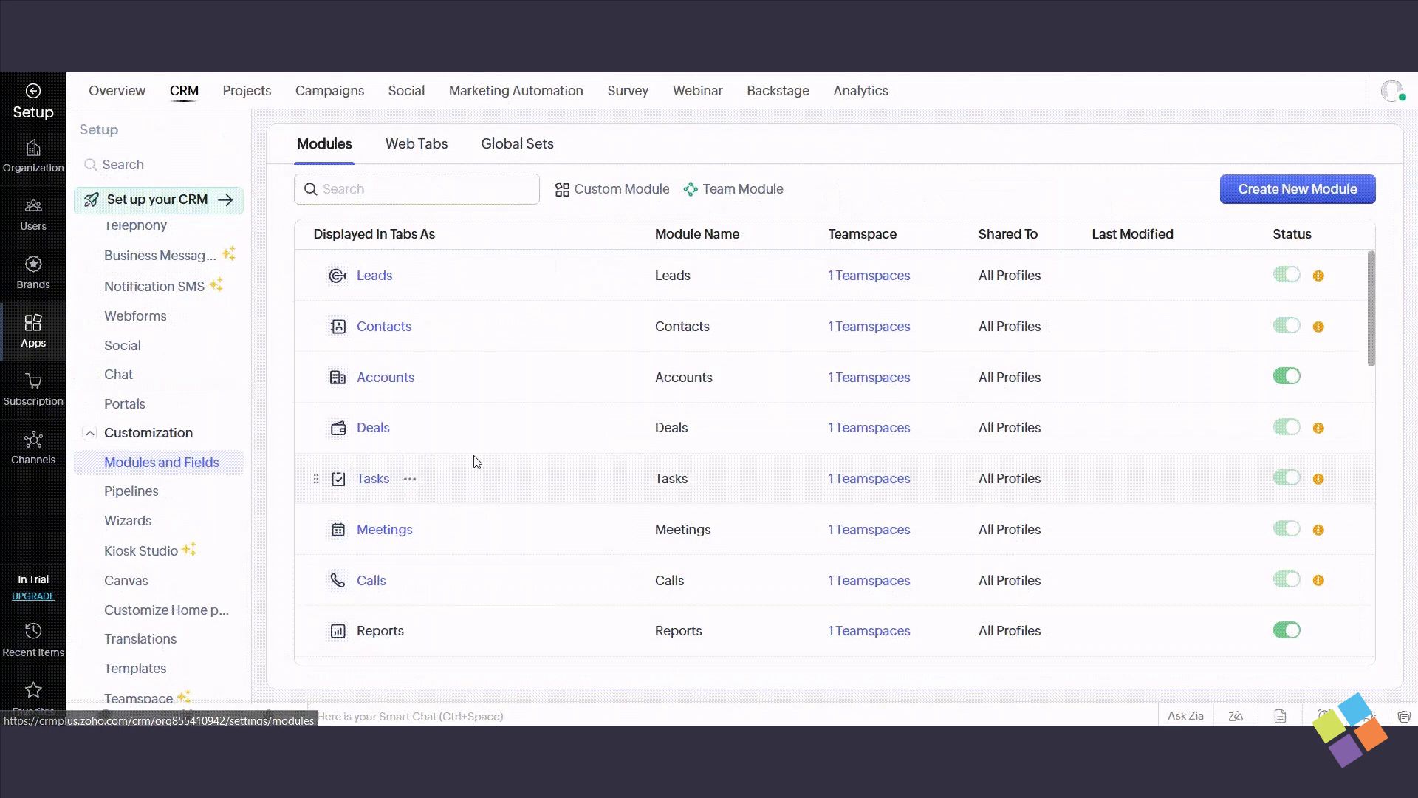
scroll(477, 459, down, 6)
scroll(482, 460, down, 10)
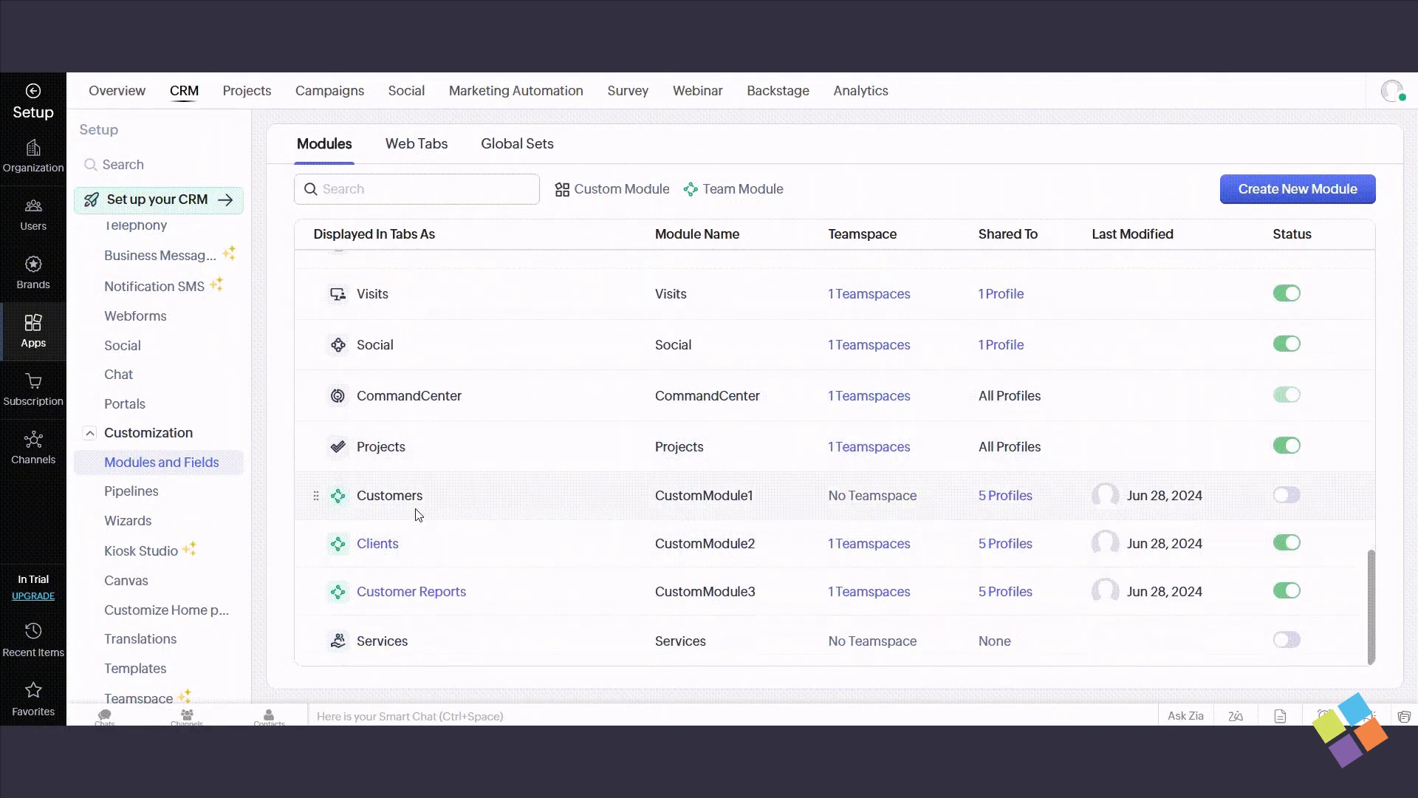
click(418, 544)
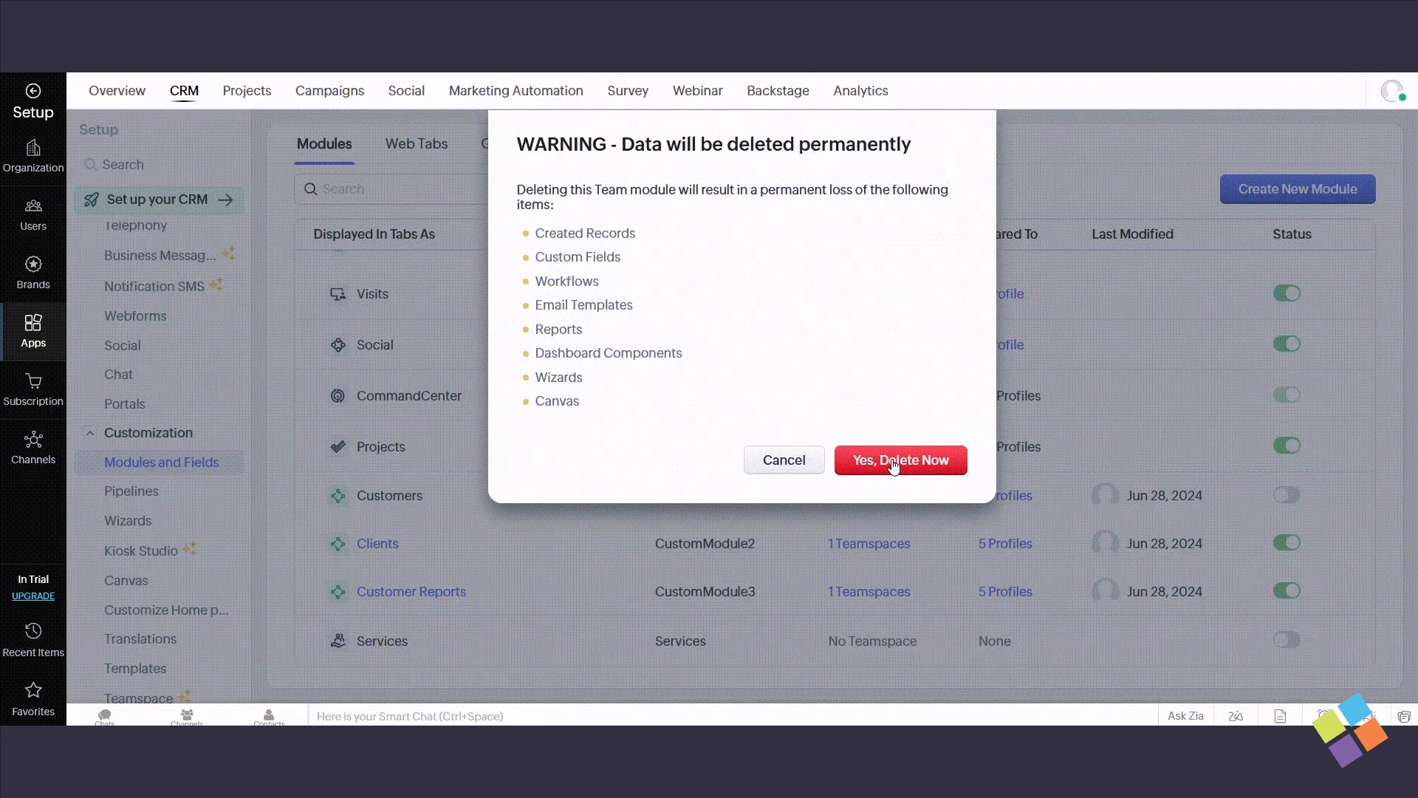
click(893, 462)
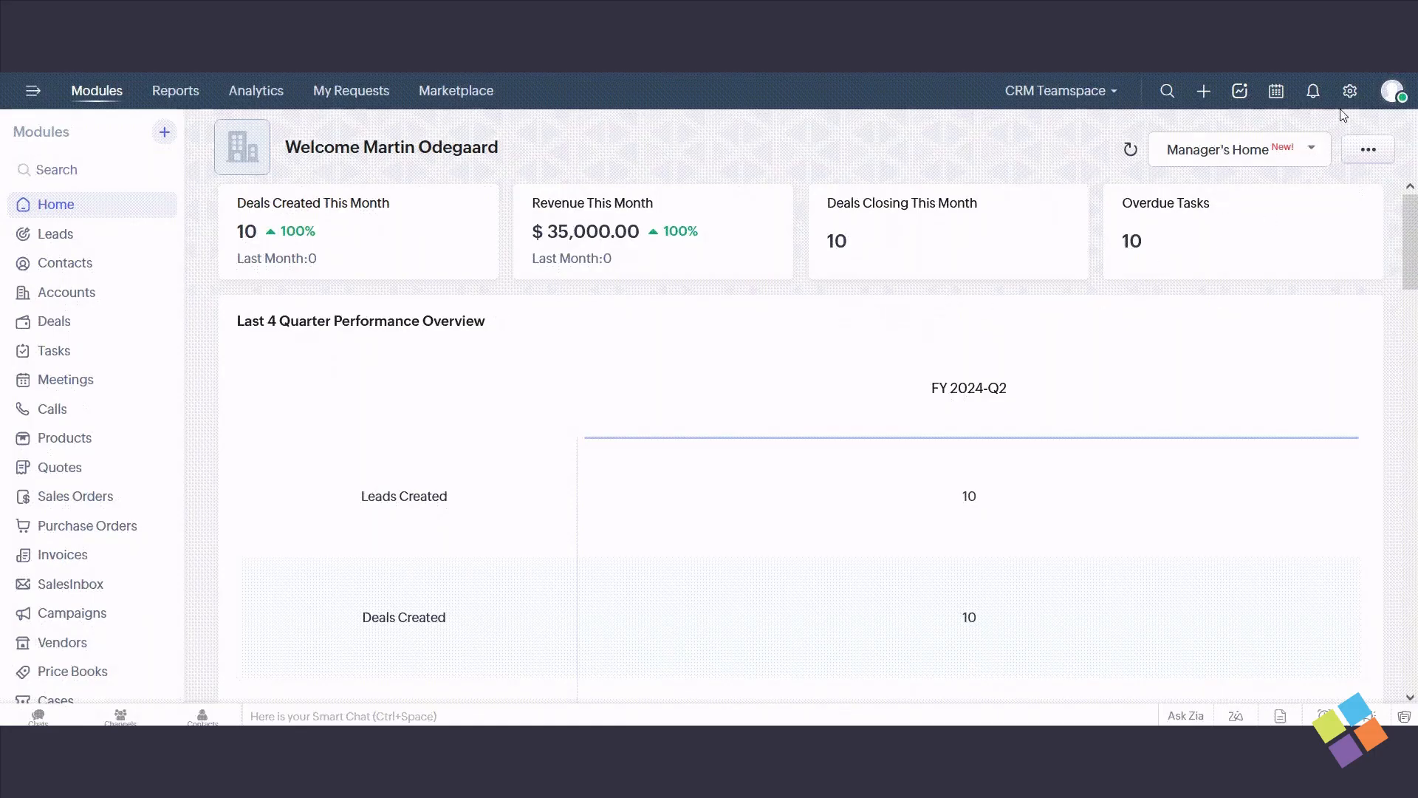
- Open the user access settings of the Customer Reports module from the Modules and Fields setup
click(1350, 92)
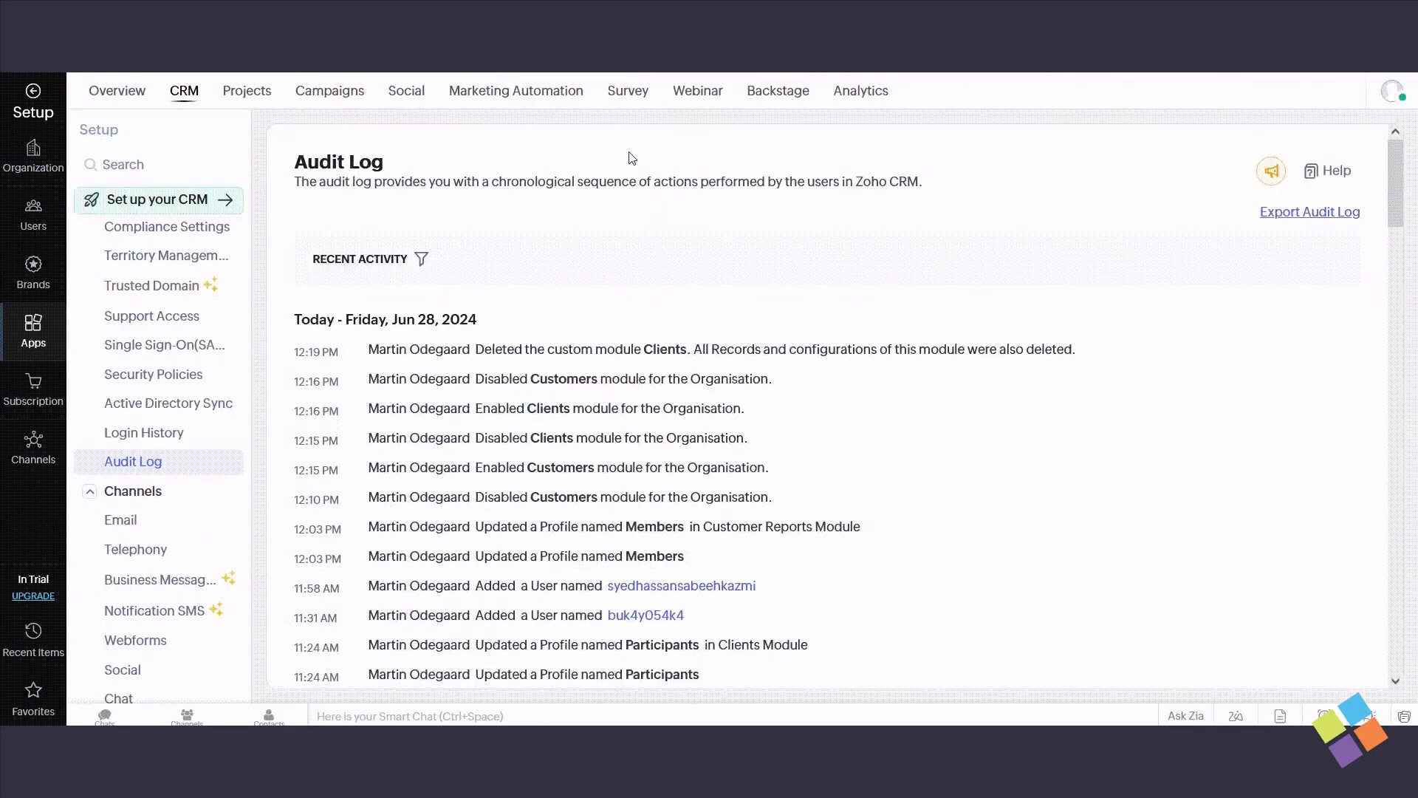
click(133, 493)
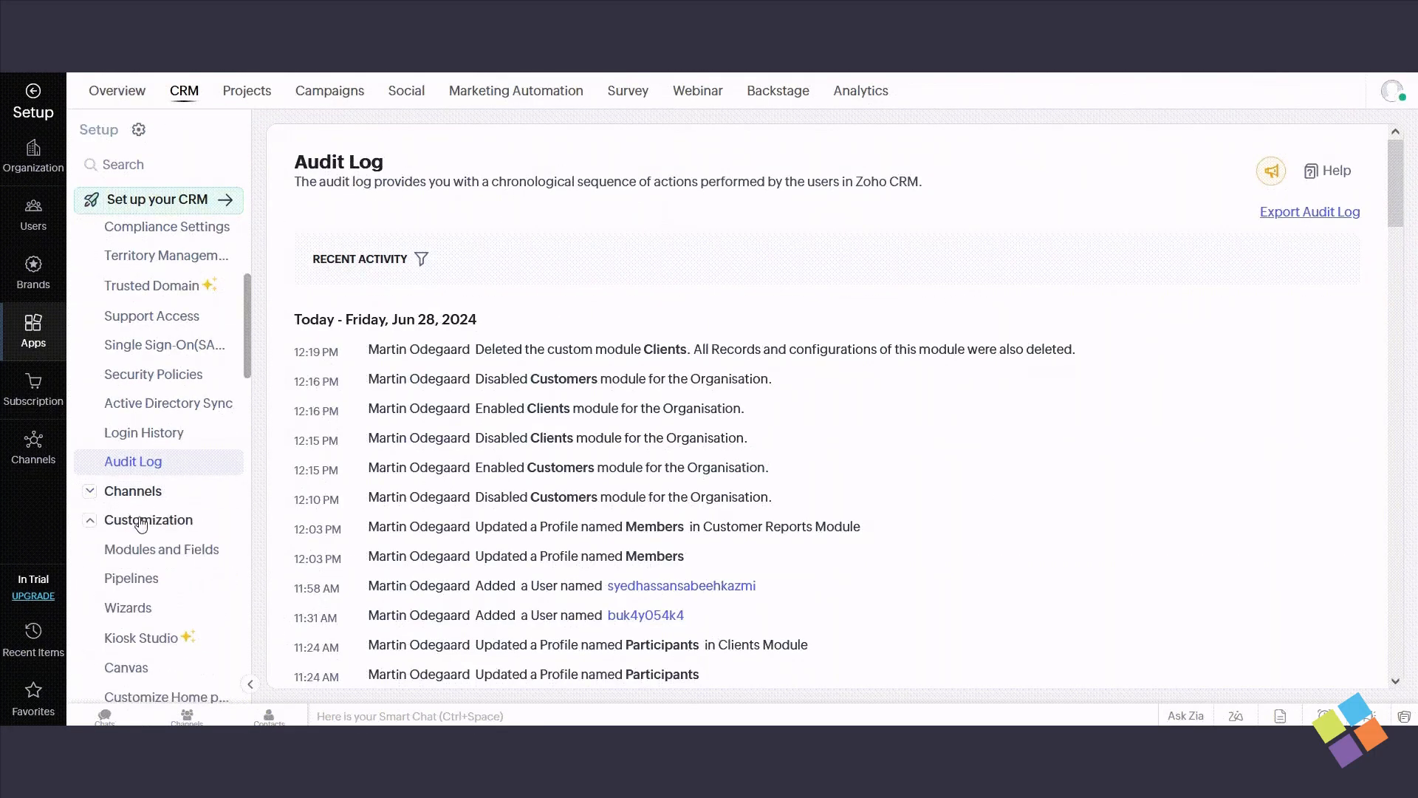
click(151, 549)
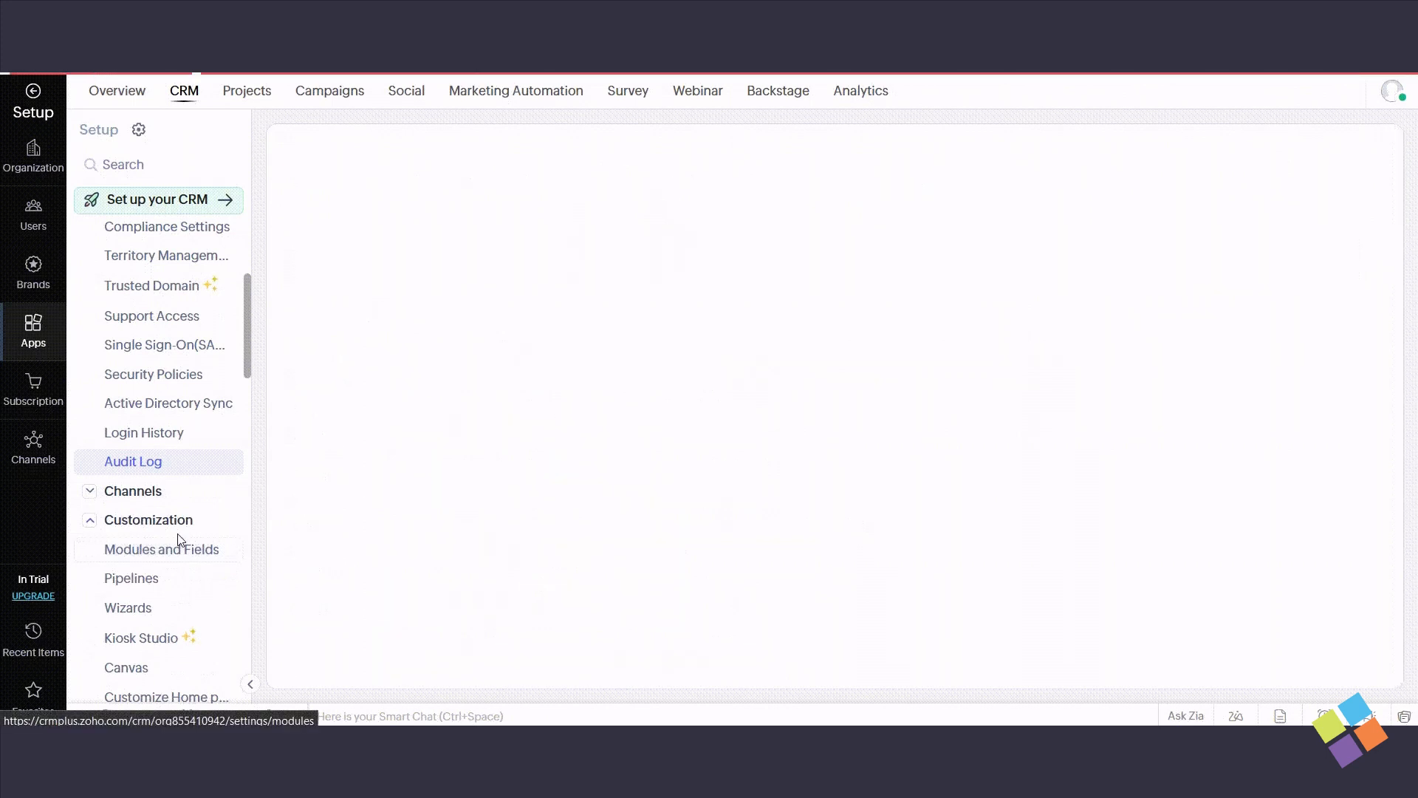
scroll(568, 472, down, 15)
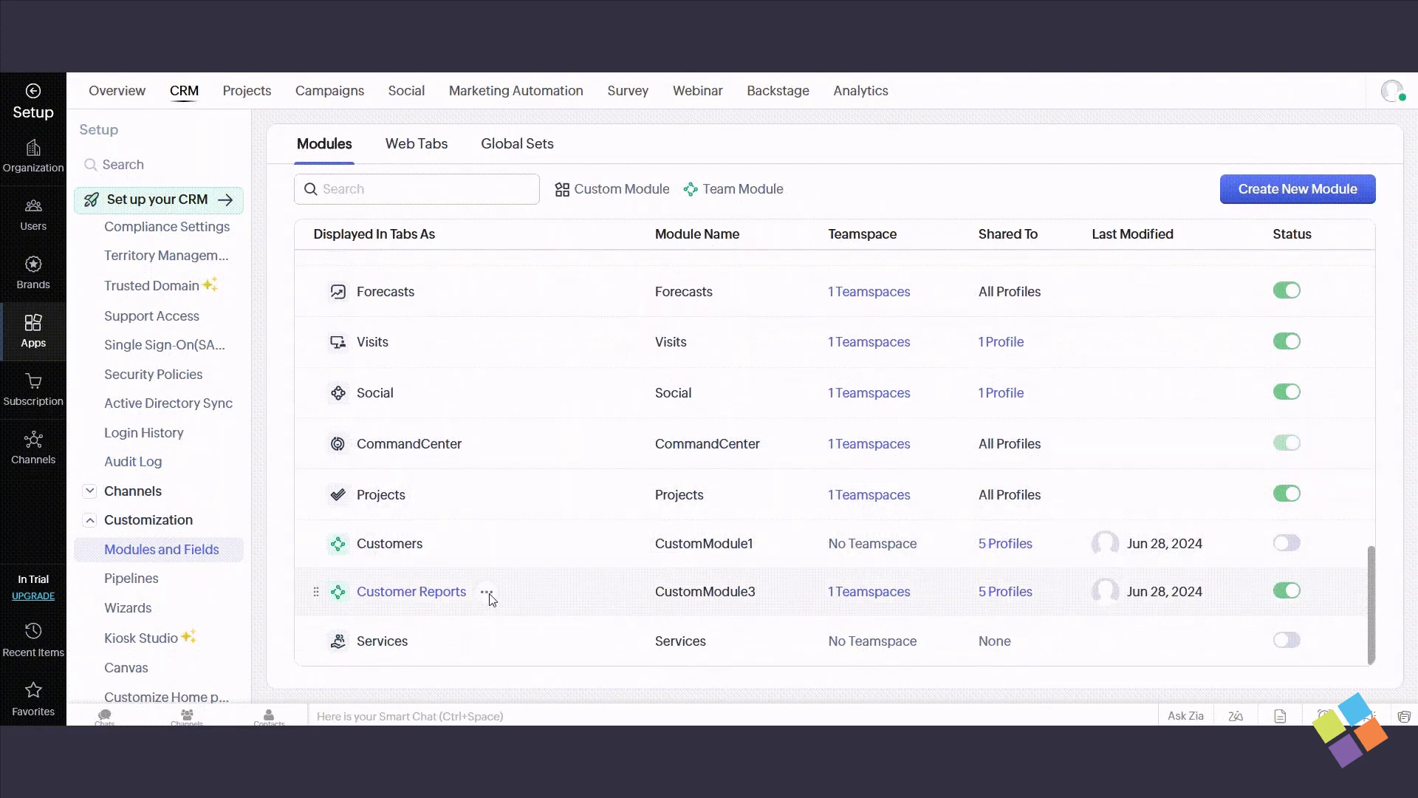
click(487, 593)
click(586, 476)
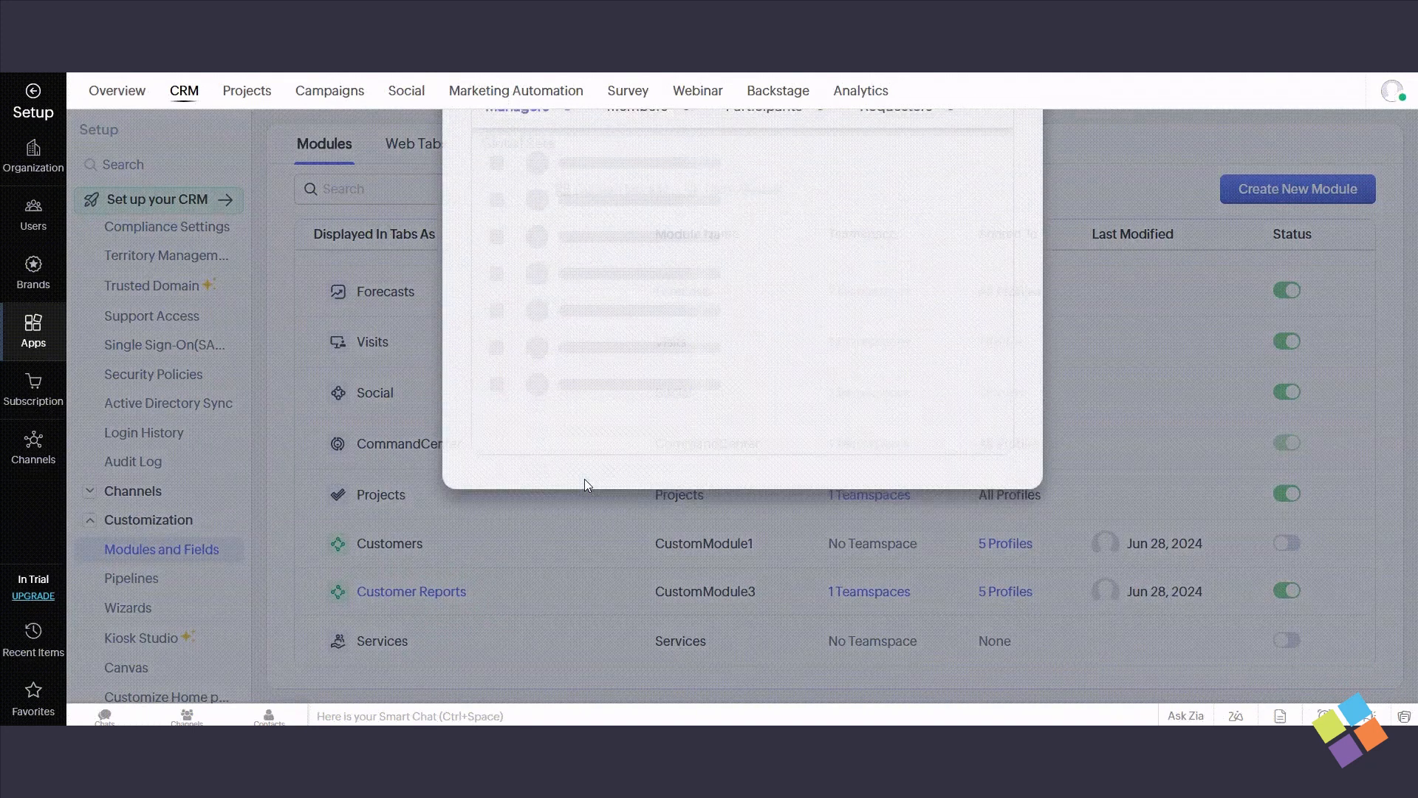
- Add the first available user to Customer Reports with the Managers access type
click(980, 205)
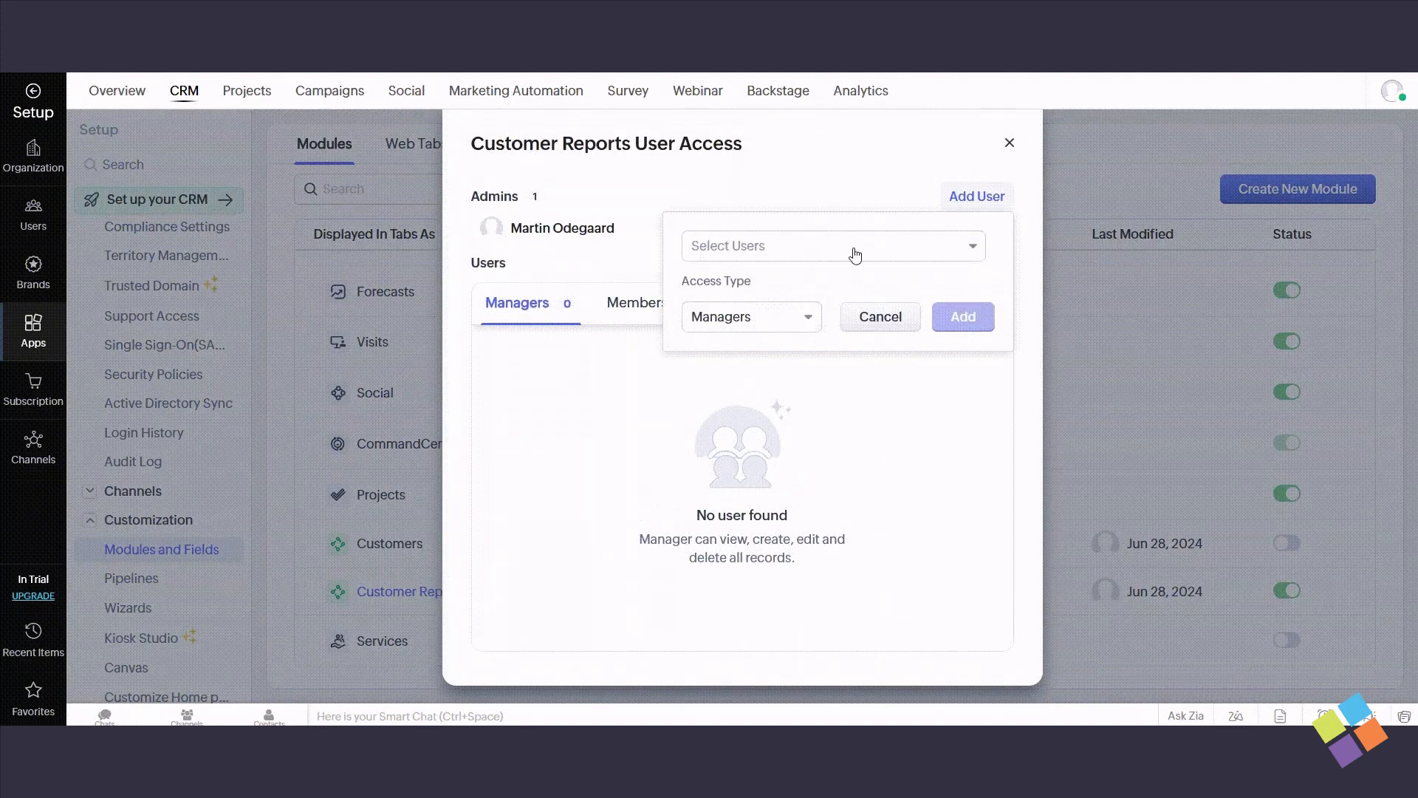
click(783, 246)
click(768, 323)
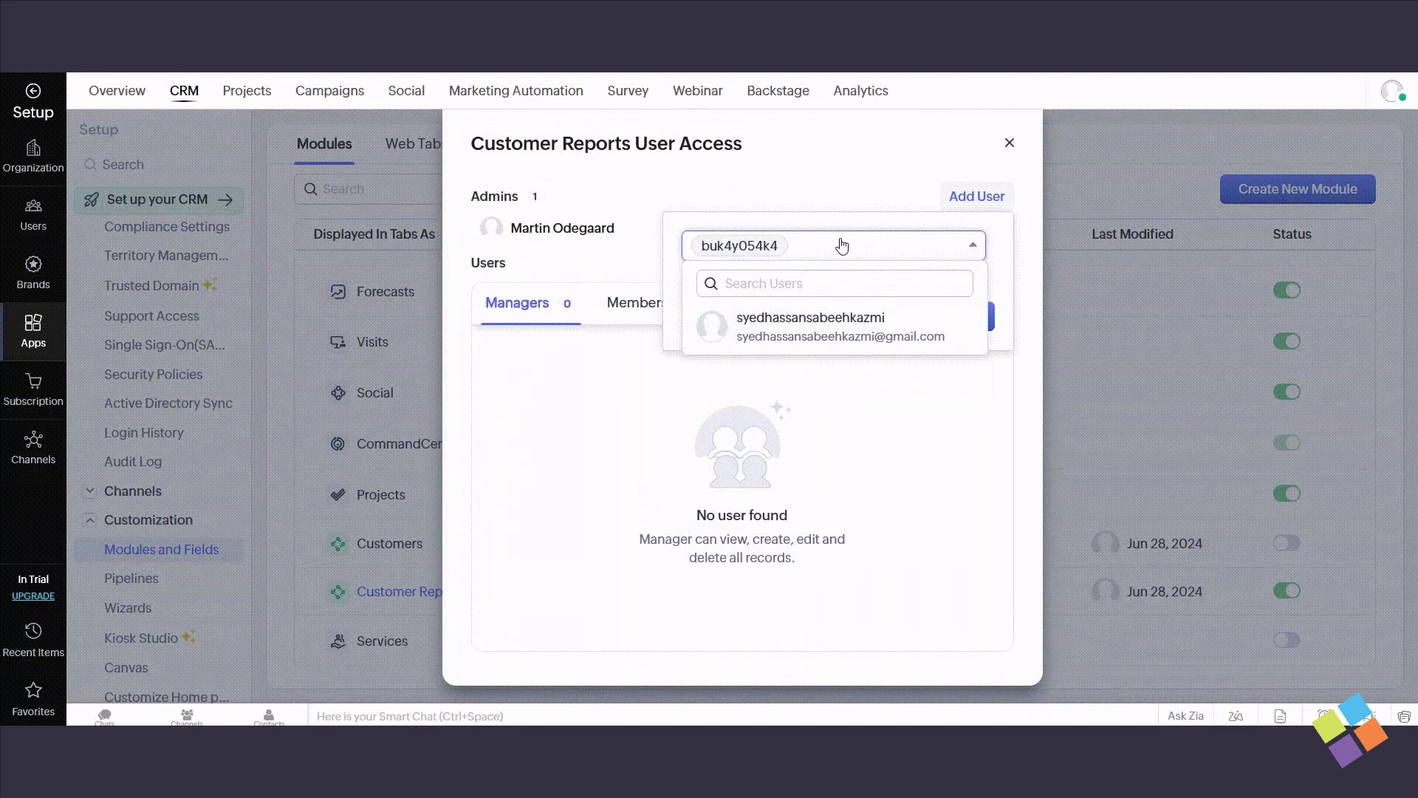
click(1003, 258)
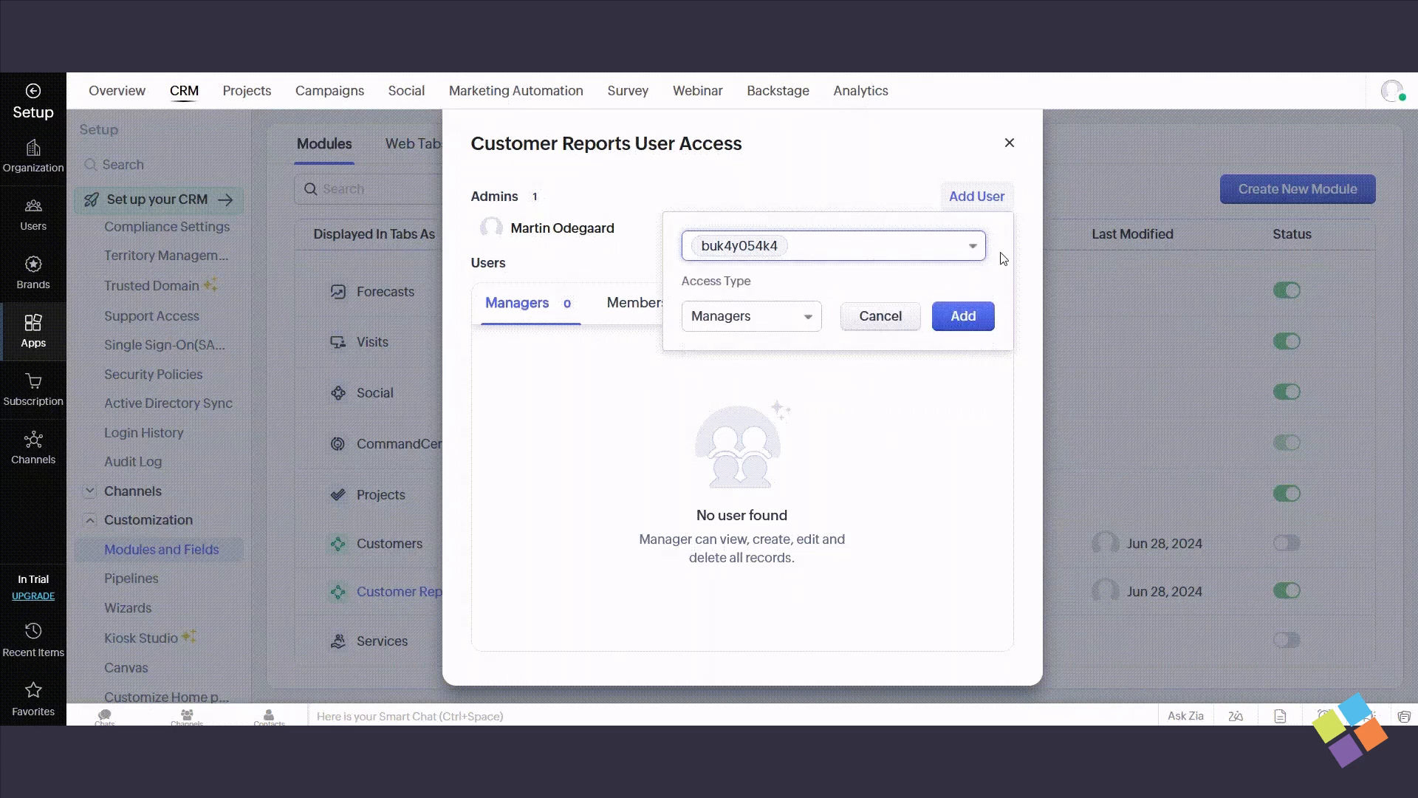
click(958, 318)
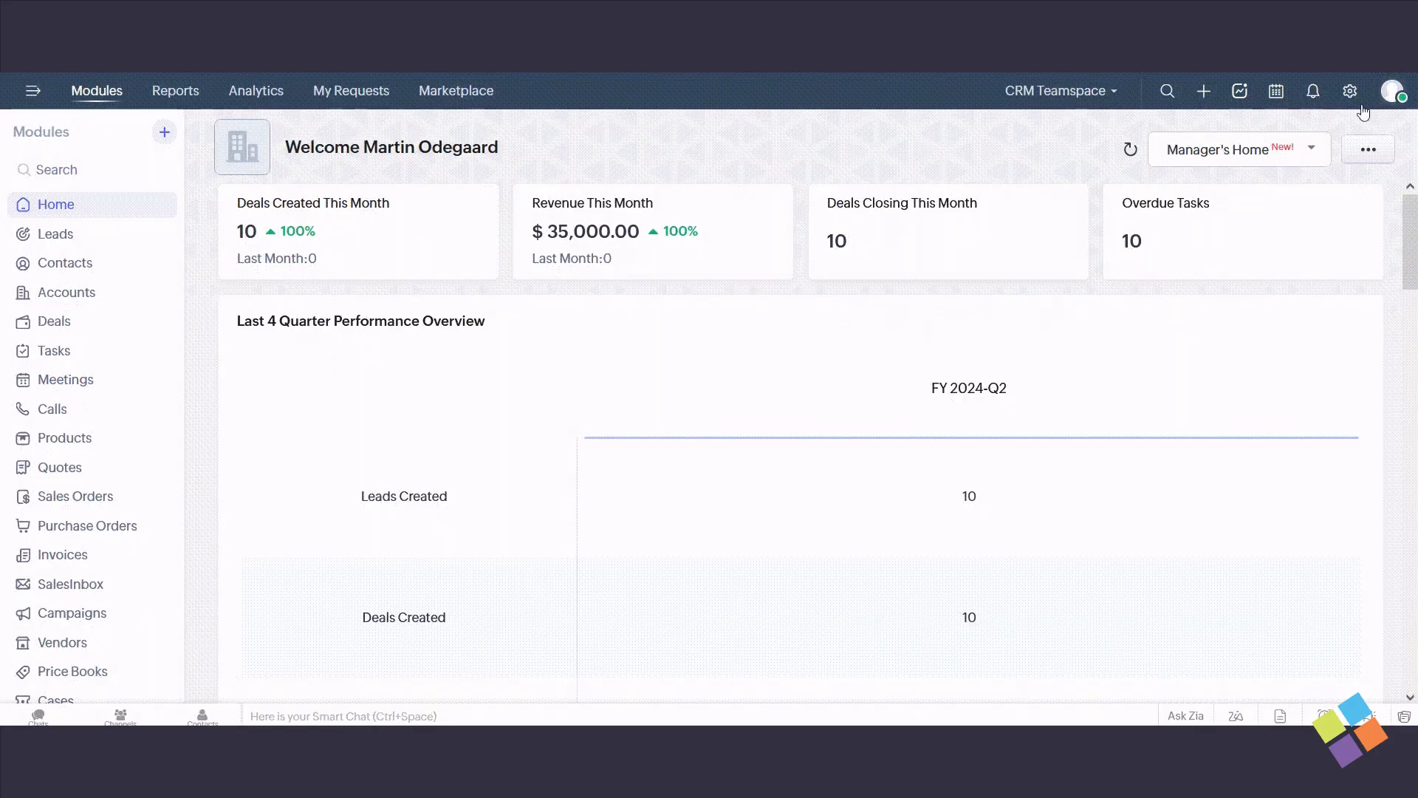
- Open the Assignment Rules setup in the Automation settings
click(1349, 92)
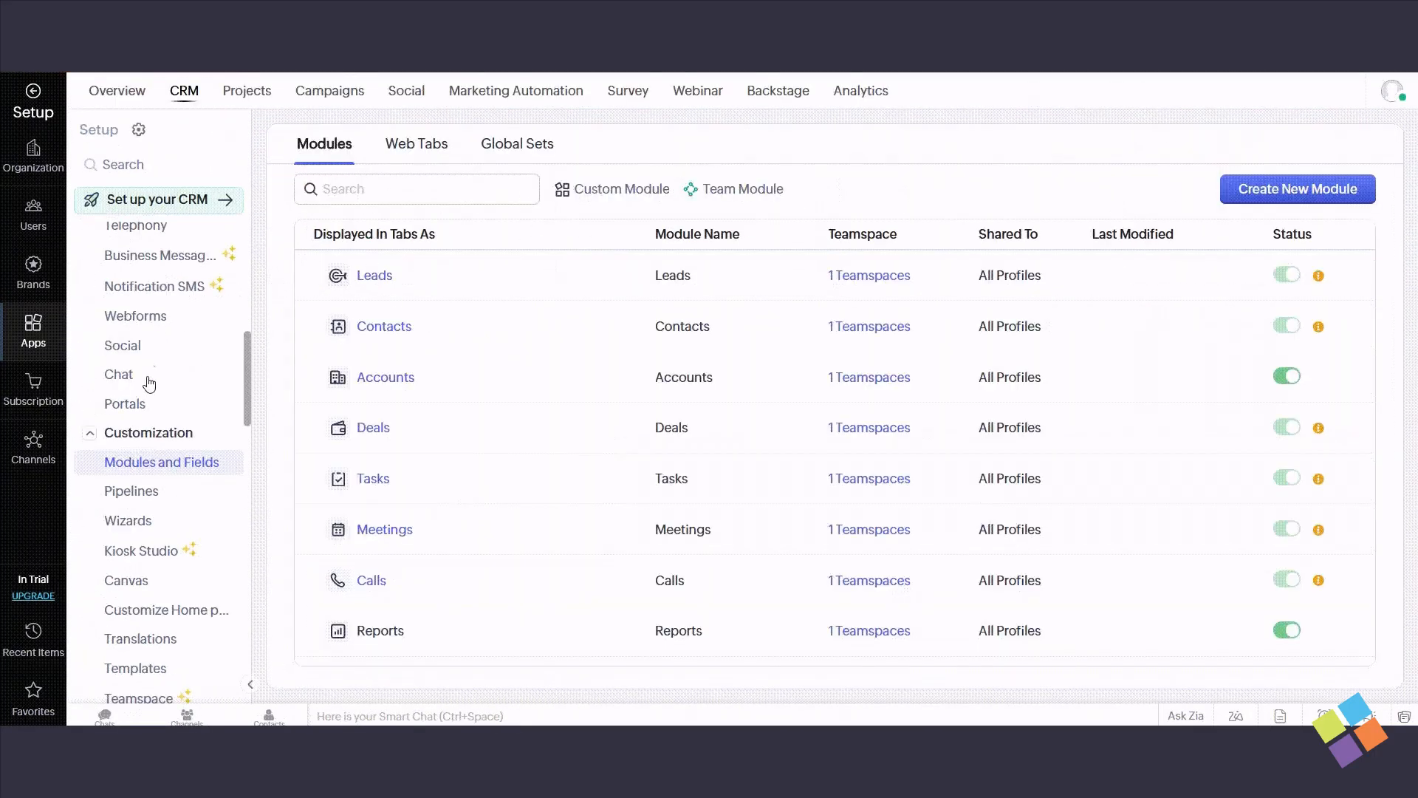
click(155, 434)
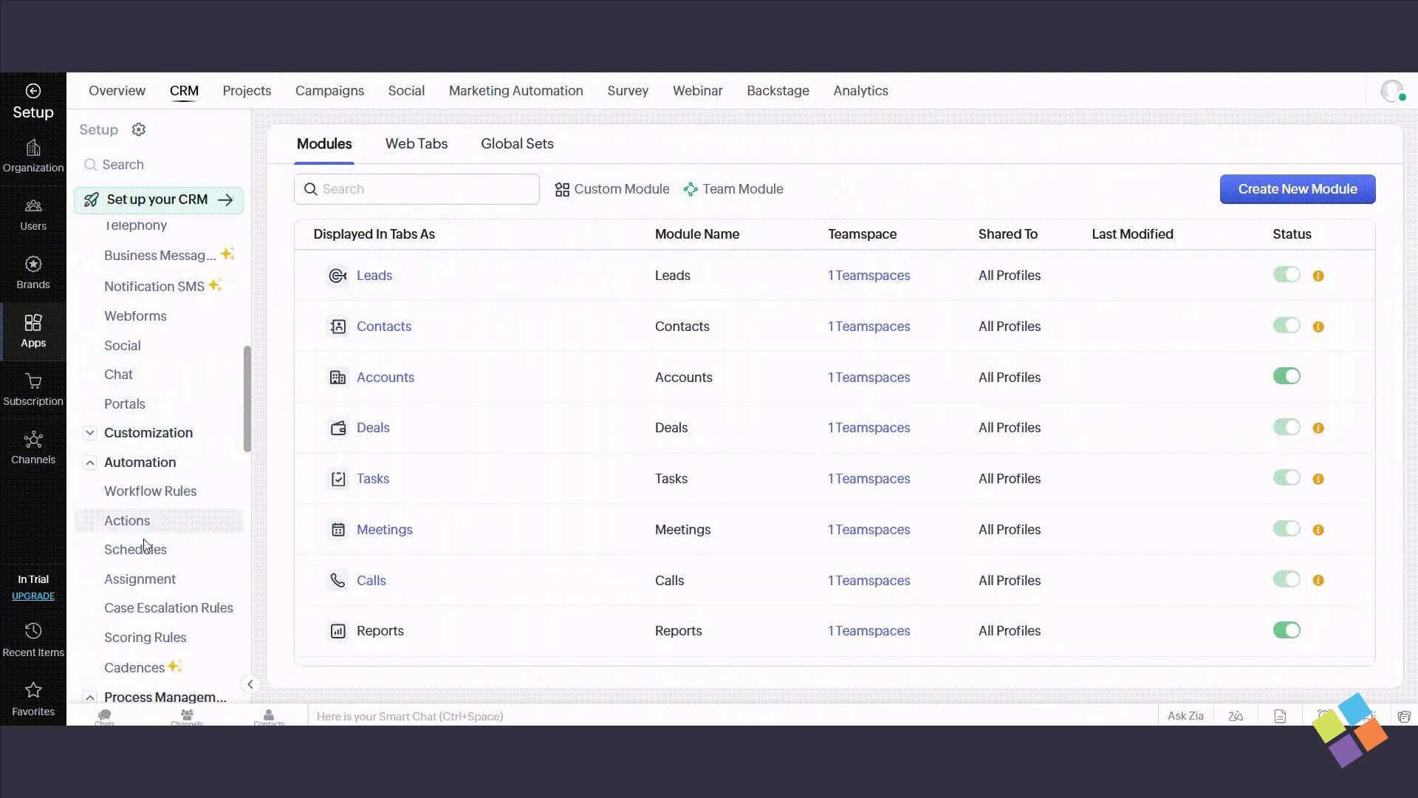
click(140, 580)
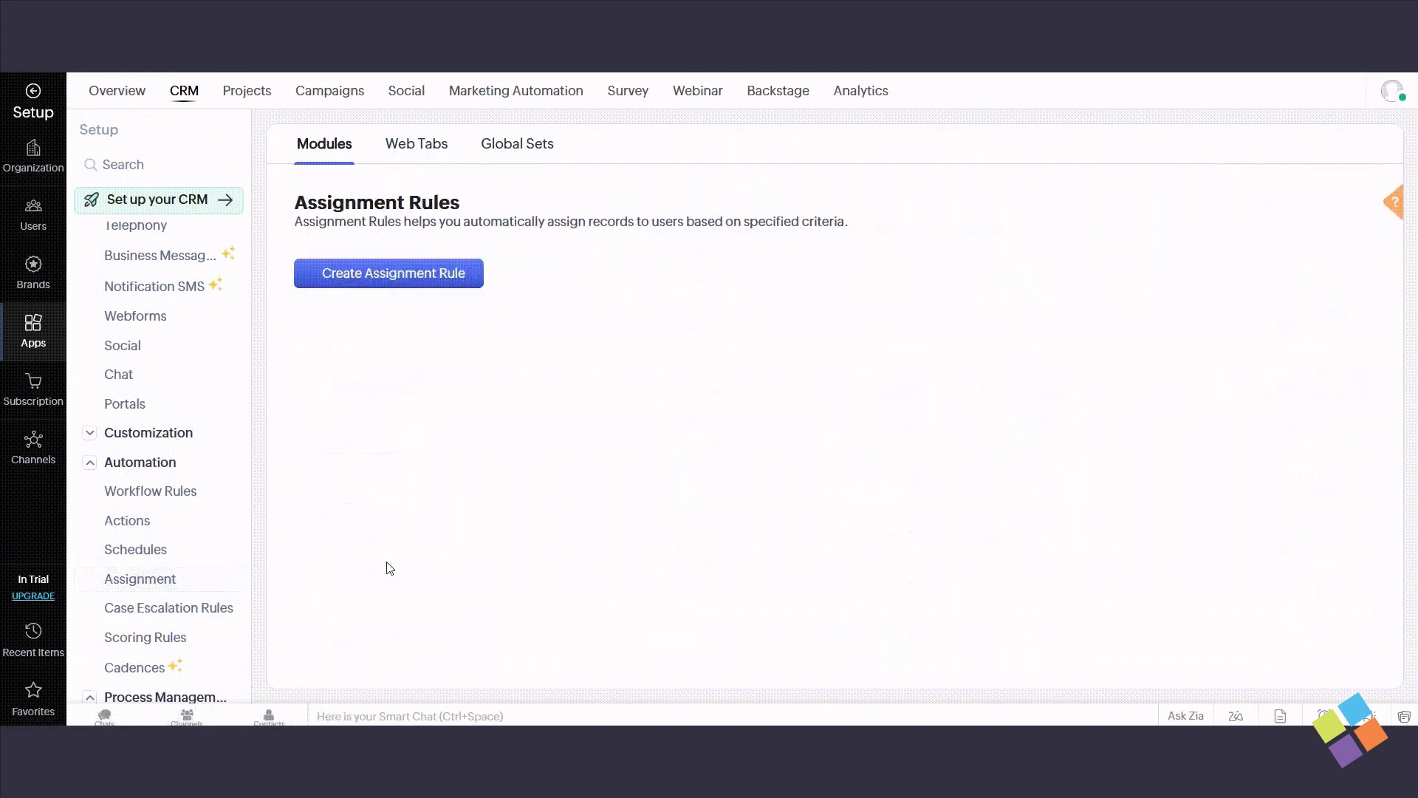
- Create an assignment rule named "d" for the Customer Reports team module
click(386, 270)
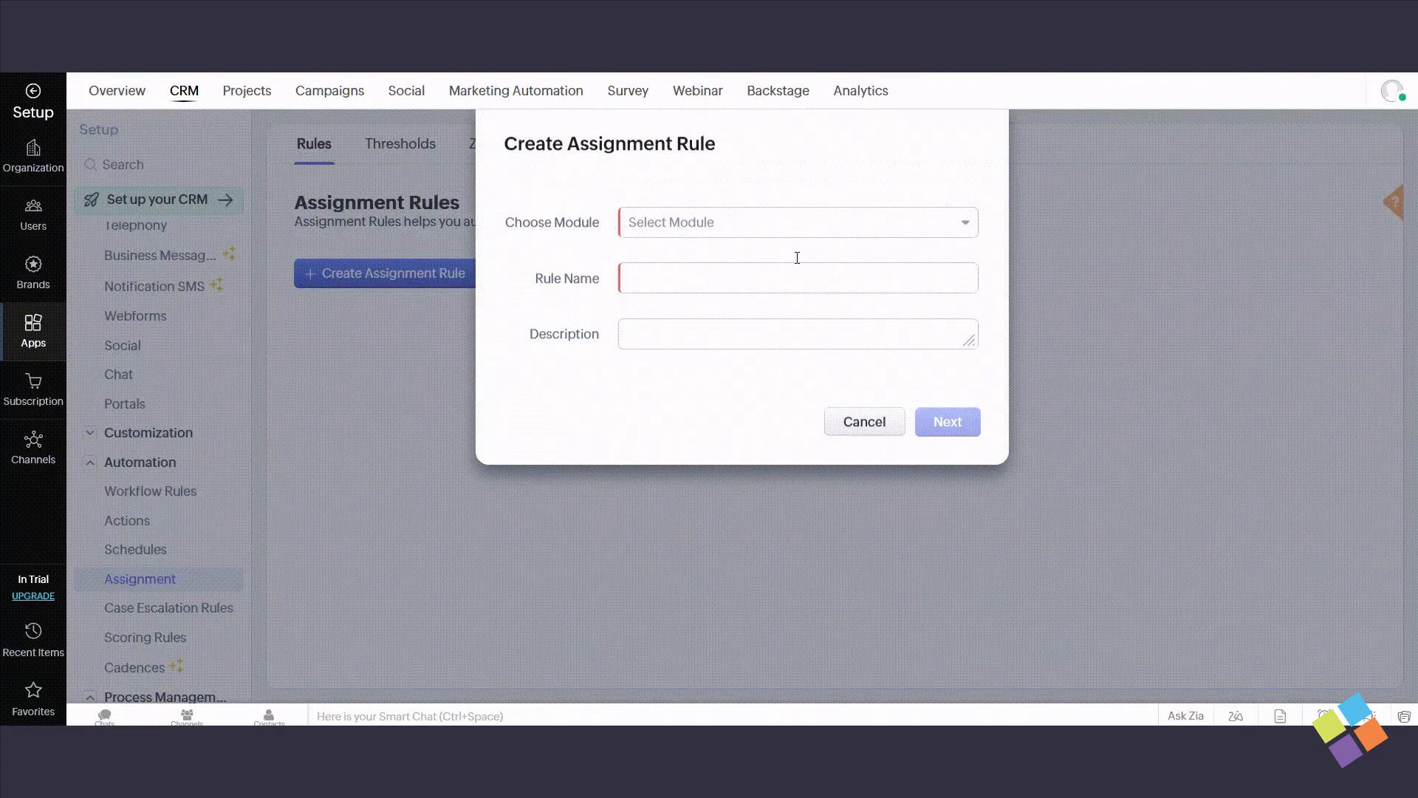
click(833, 224)
scroll(812, 393, down, 3)
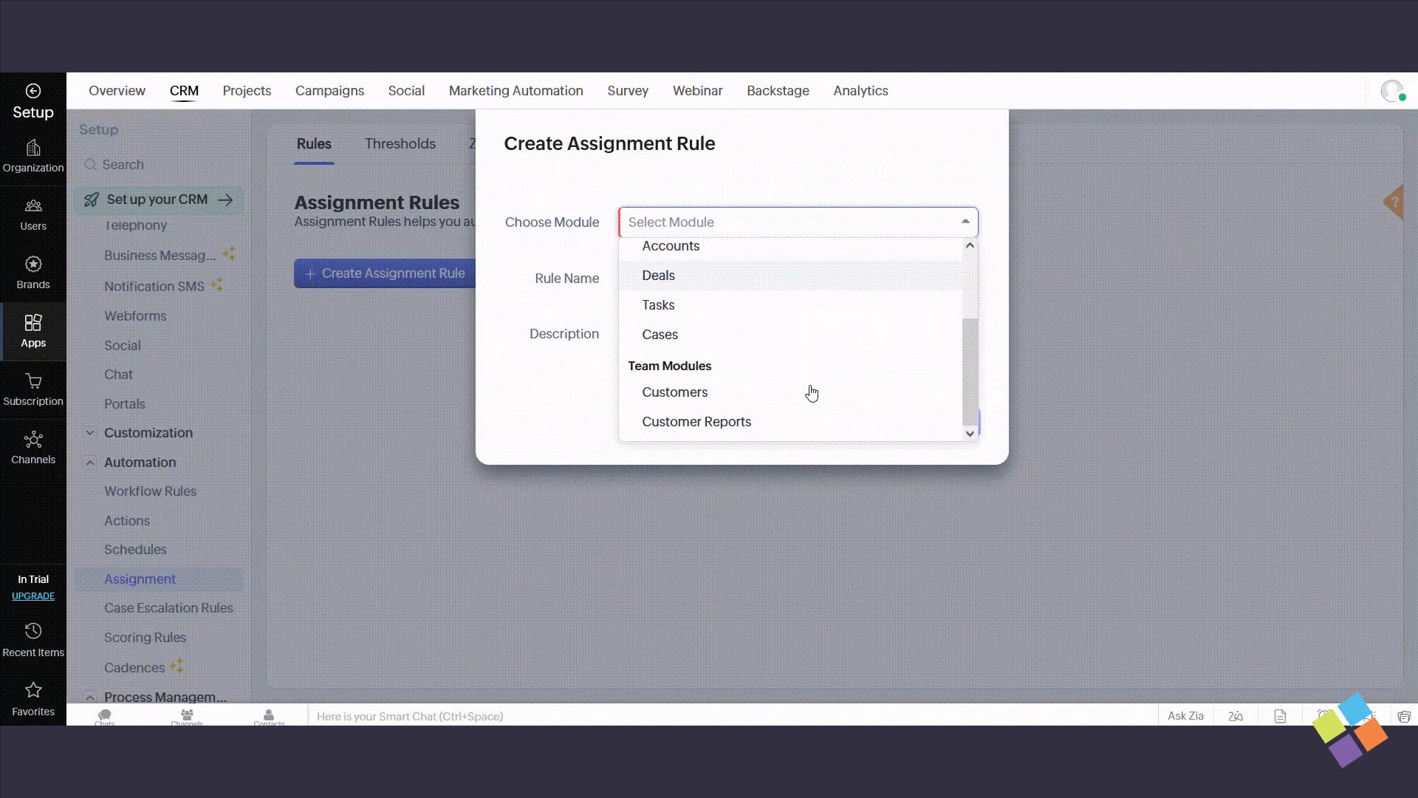
click(696, 422)
click(696, 286)
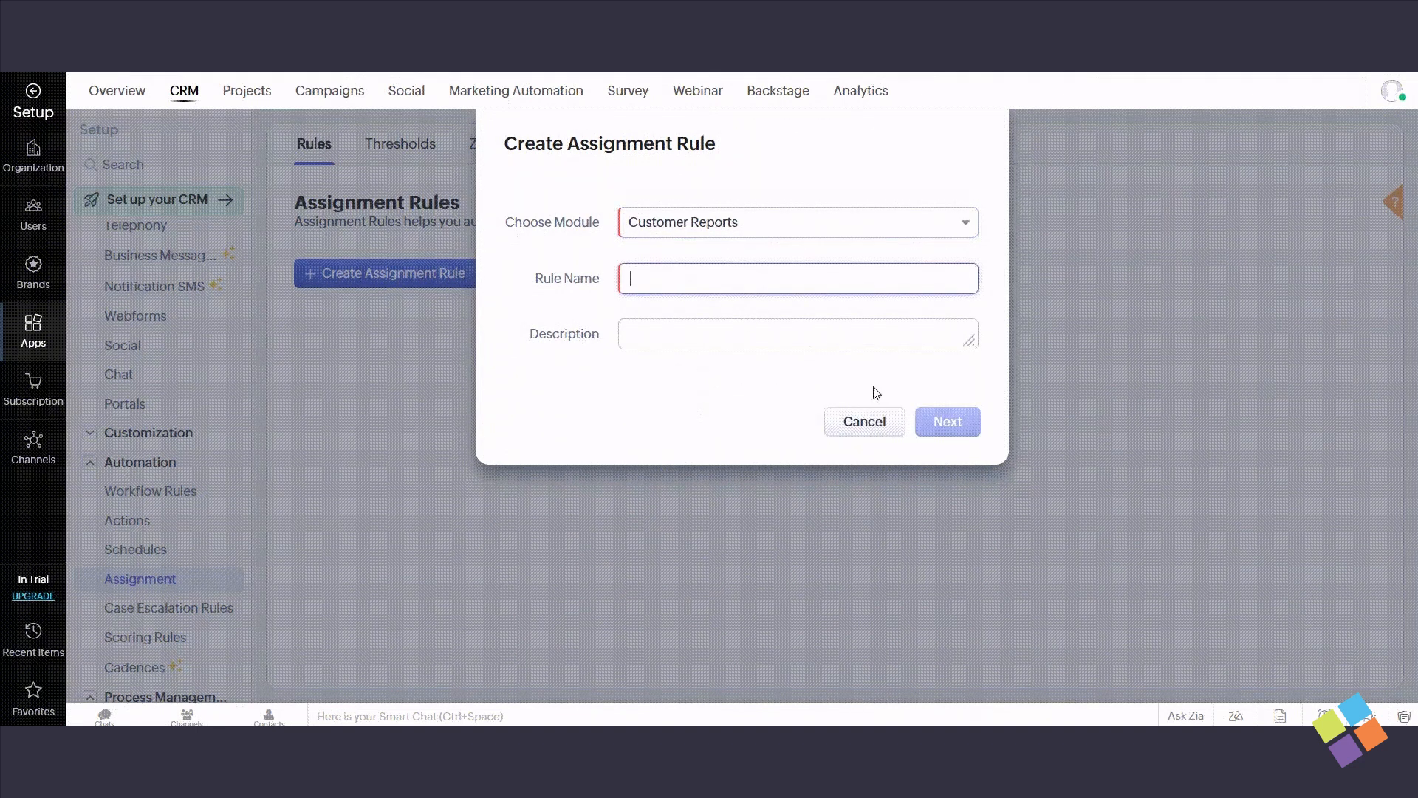
text(d)
click(943, 424)
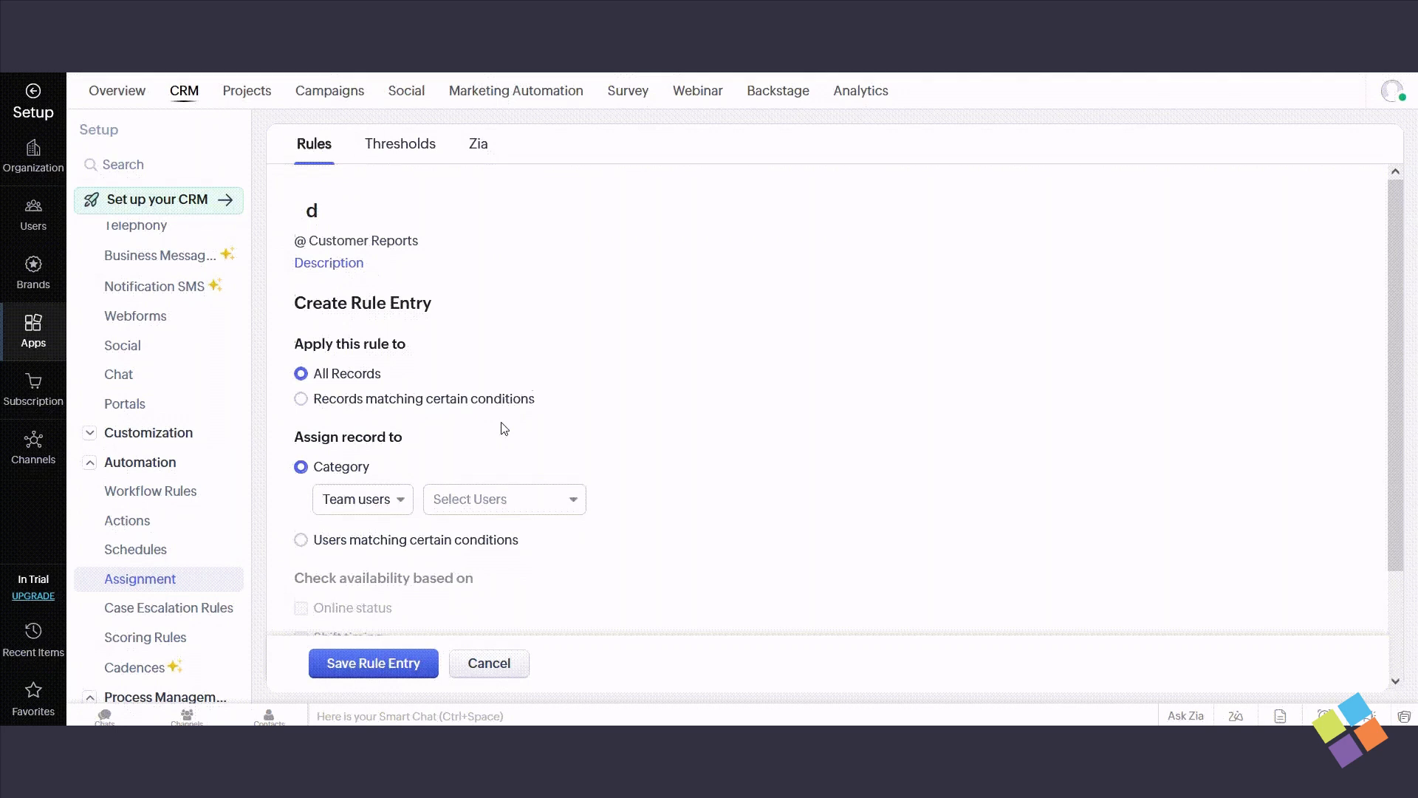
- Save a rule entry that assigns all Customer Reports records to the first listed team user
scroll(513, 421, down, 2)
click(541, 376)
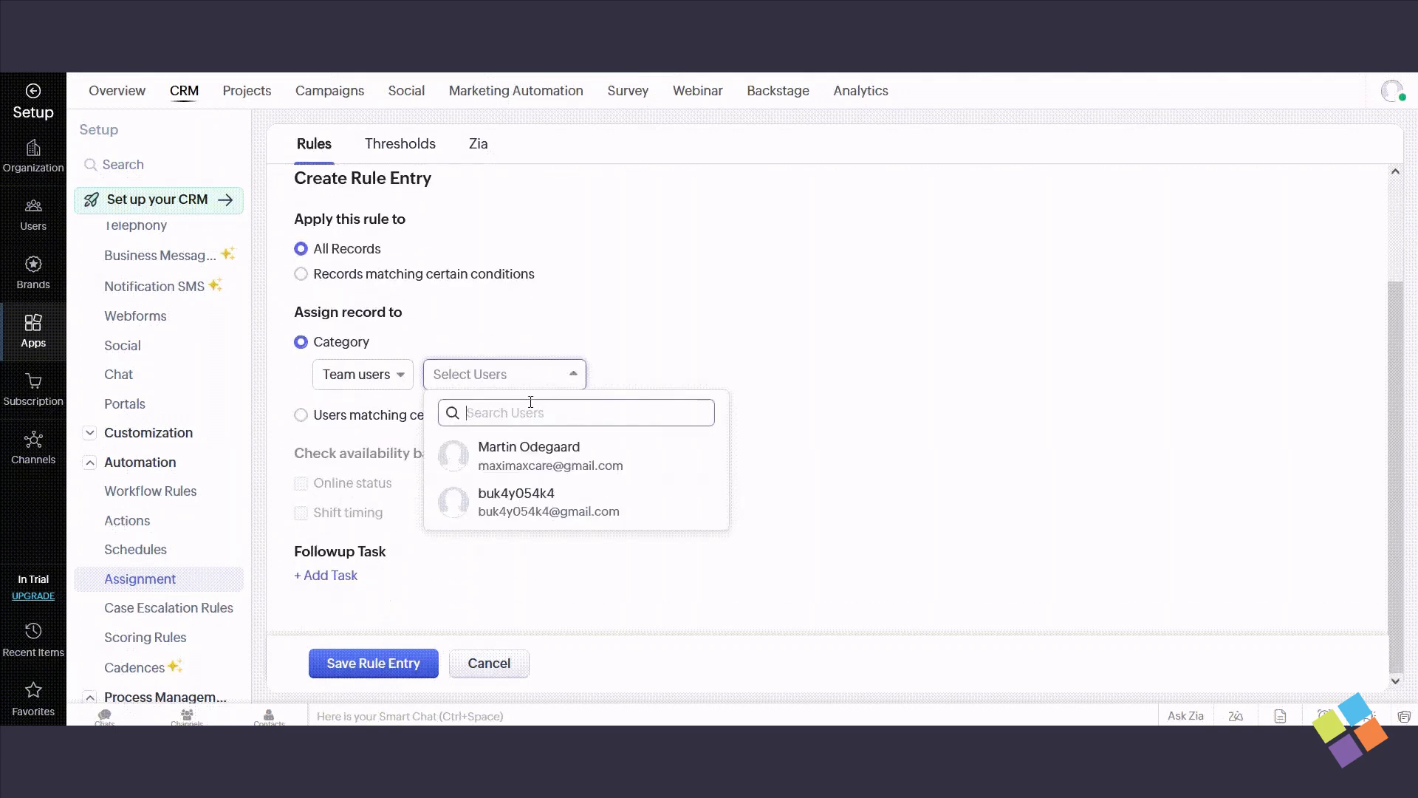
click(530, 452)
click(595, 541)
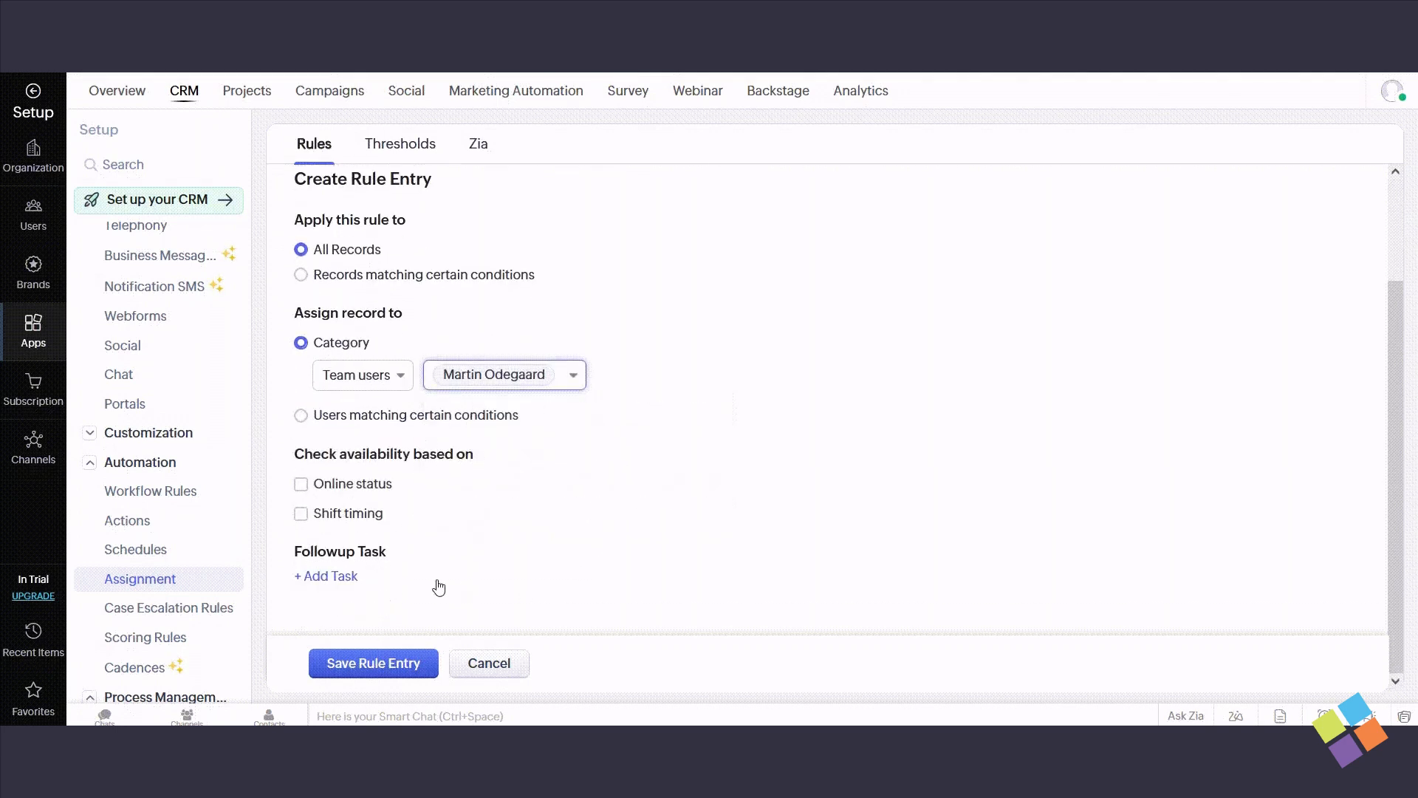
click(396, 663)
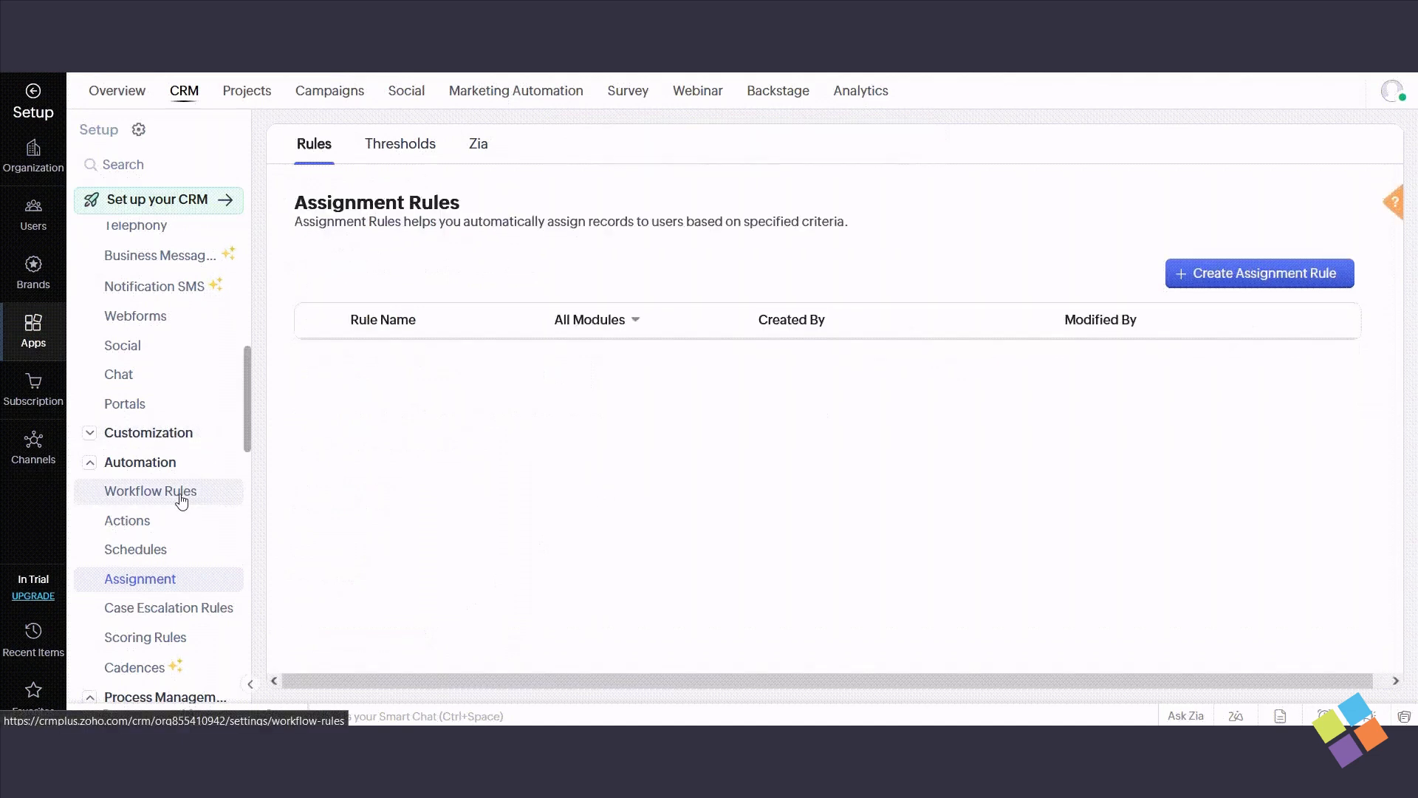
- Open the Workflow Rules setup and look at the new rule form without creating a rule
click(180, 496)
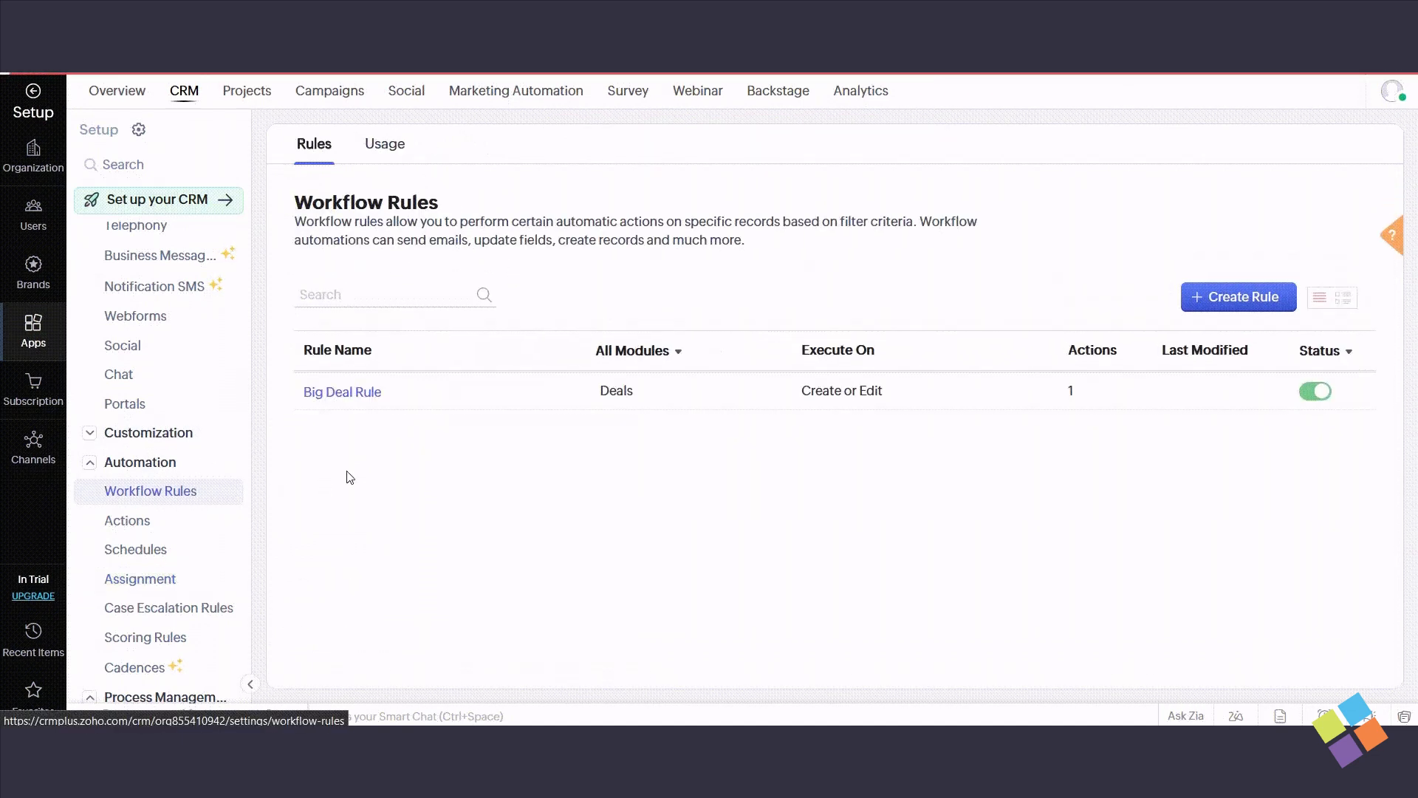
click(1236, 299)
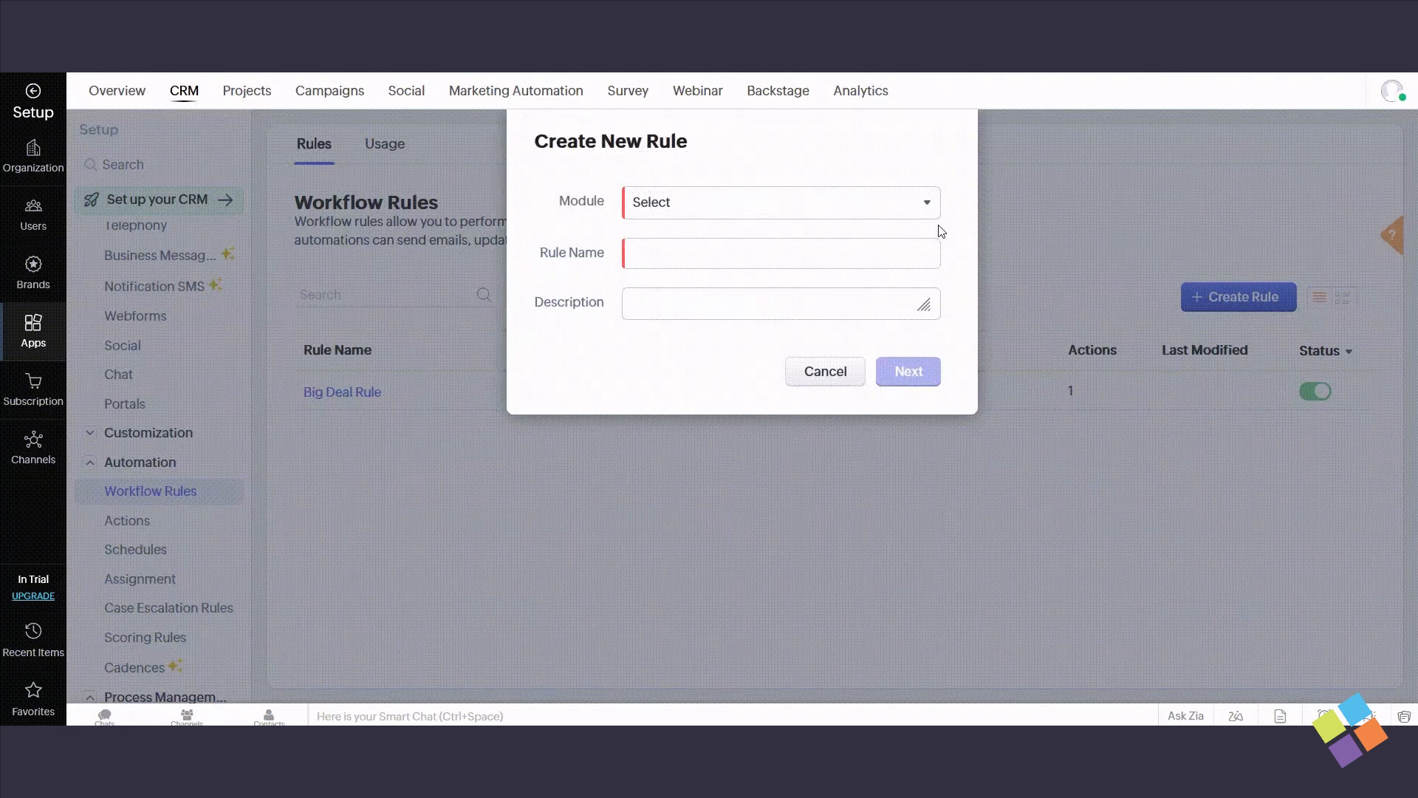
click(820, 371)
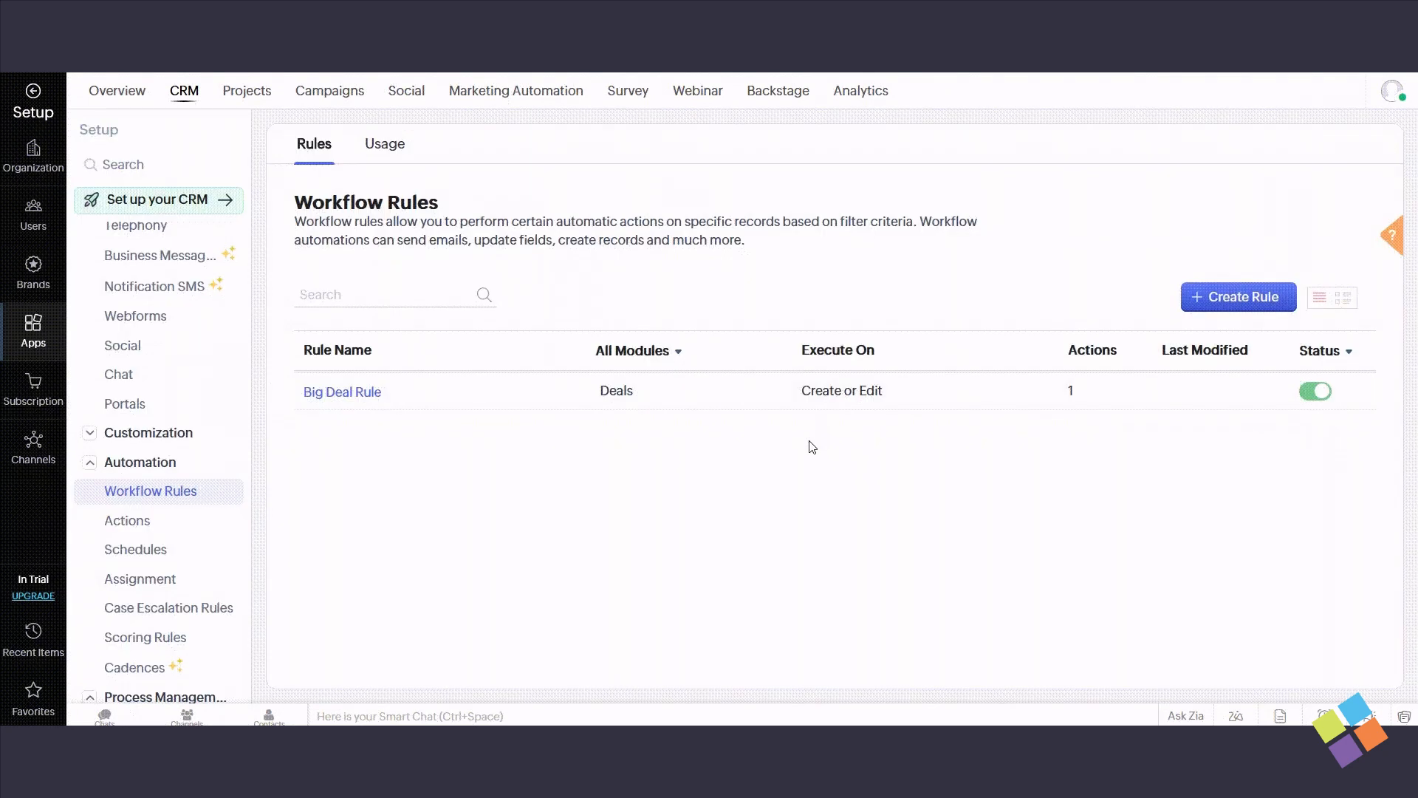
- View the Blueprint and Approval Processes setup pages under Process Management, including the option to add an approval process
click(122, 465)
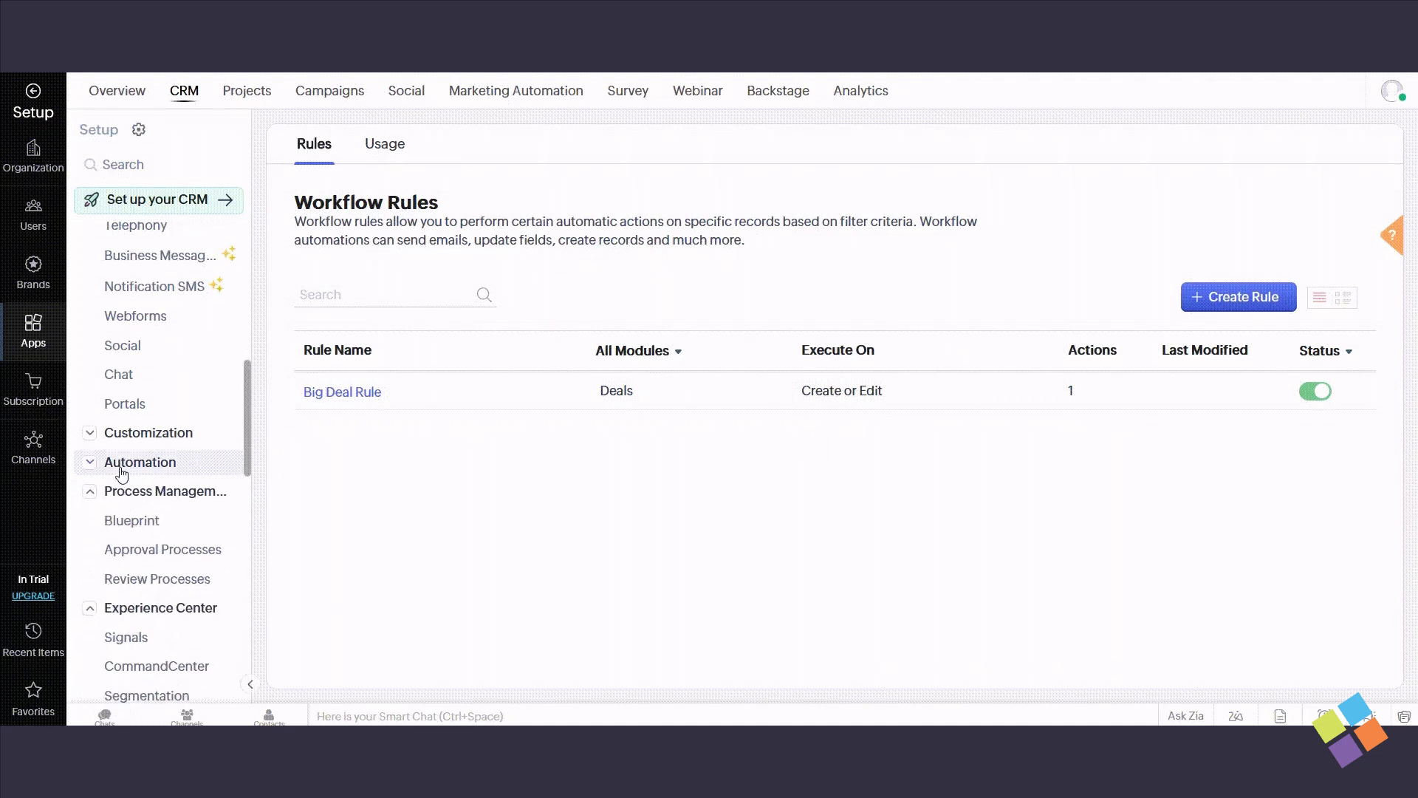
click(132, 523)
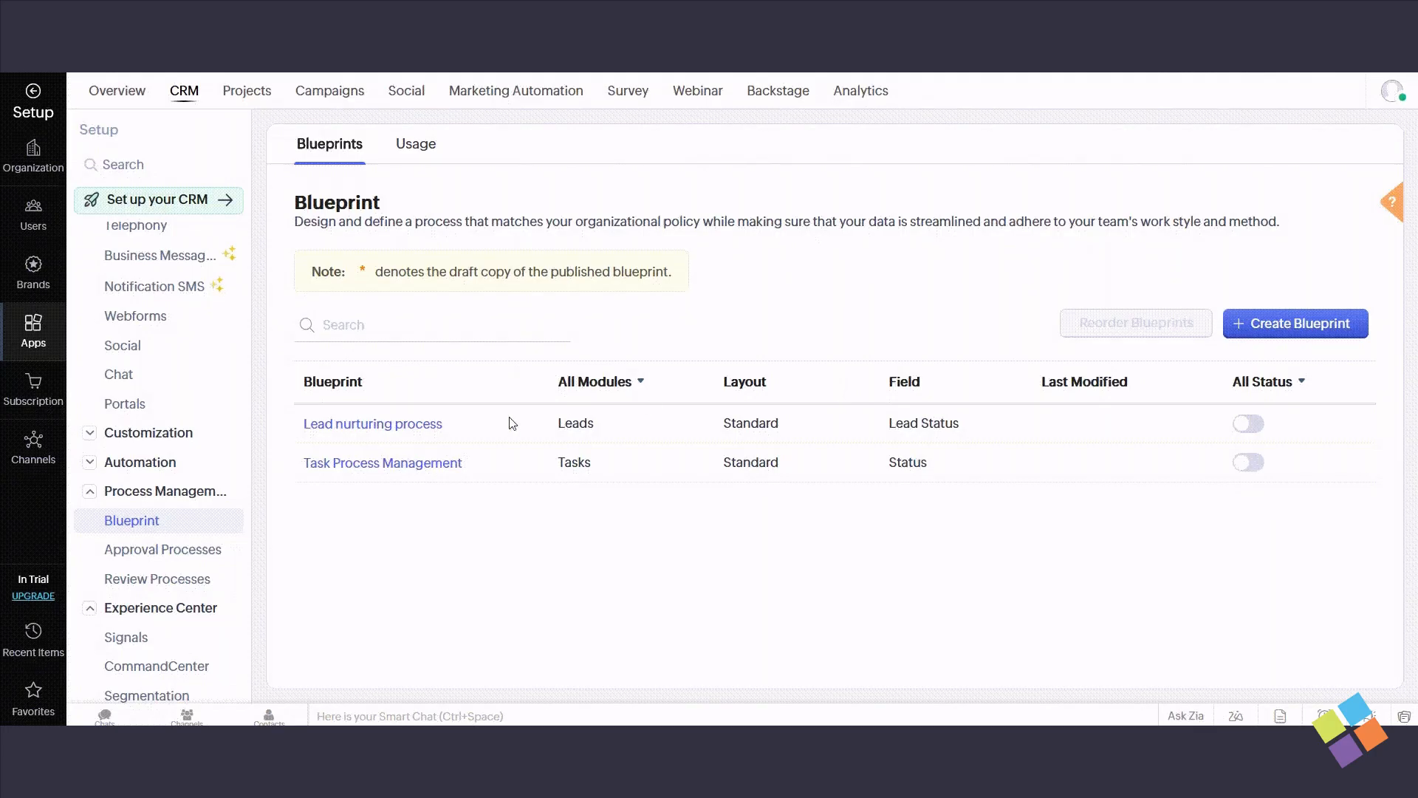
click(154, 560)
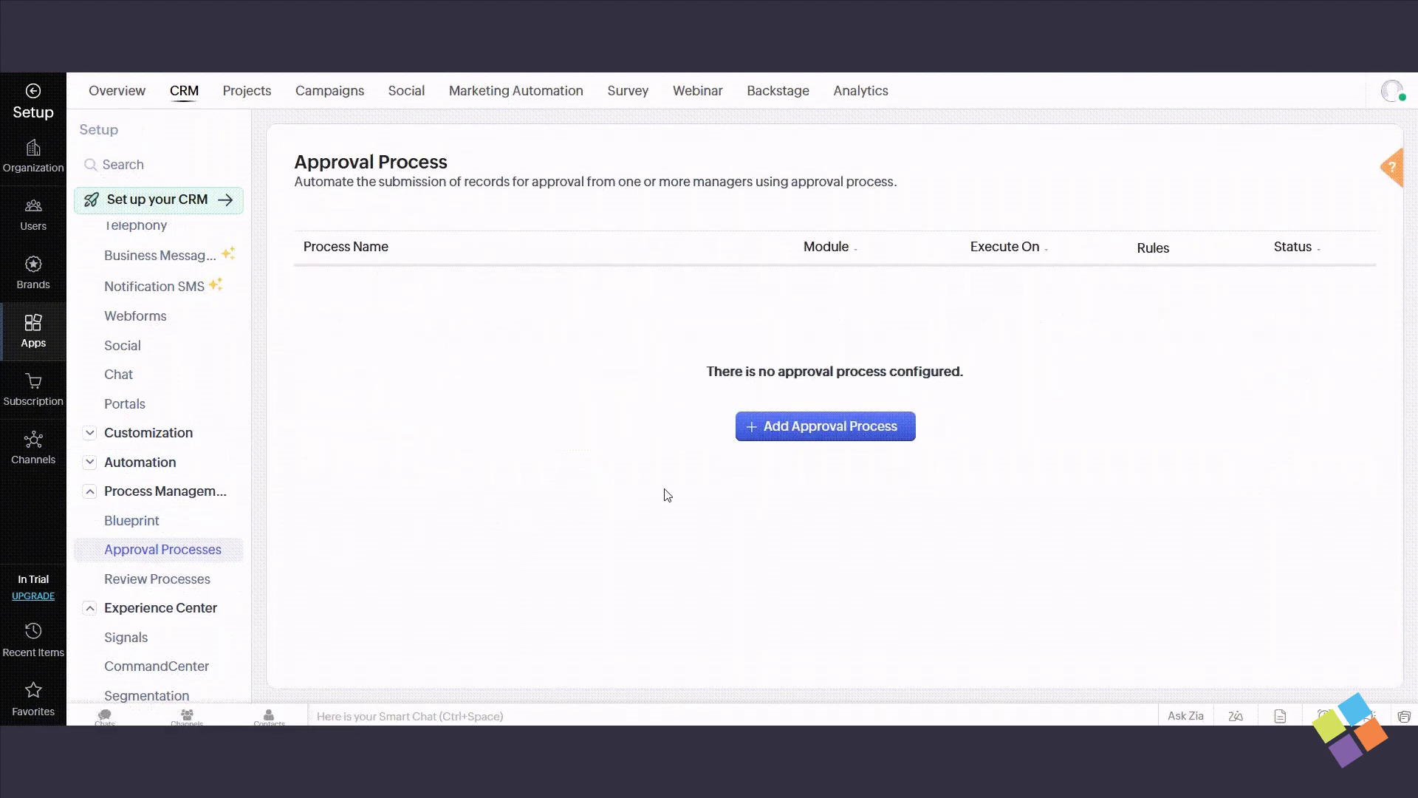
click(834, 434)
click(835, 428)
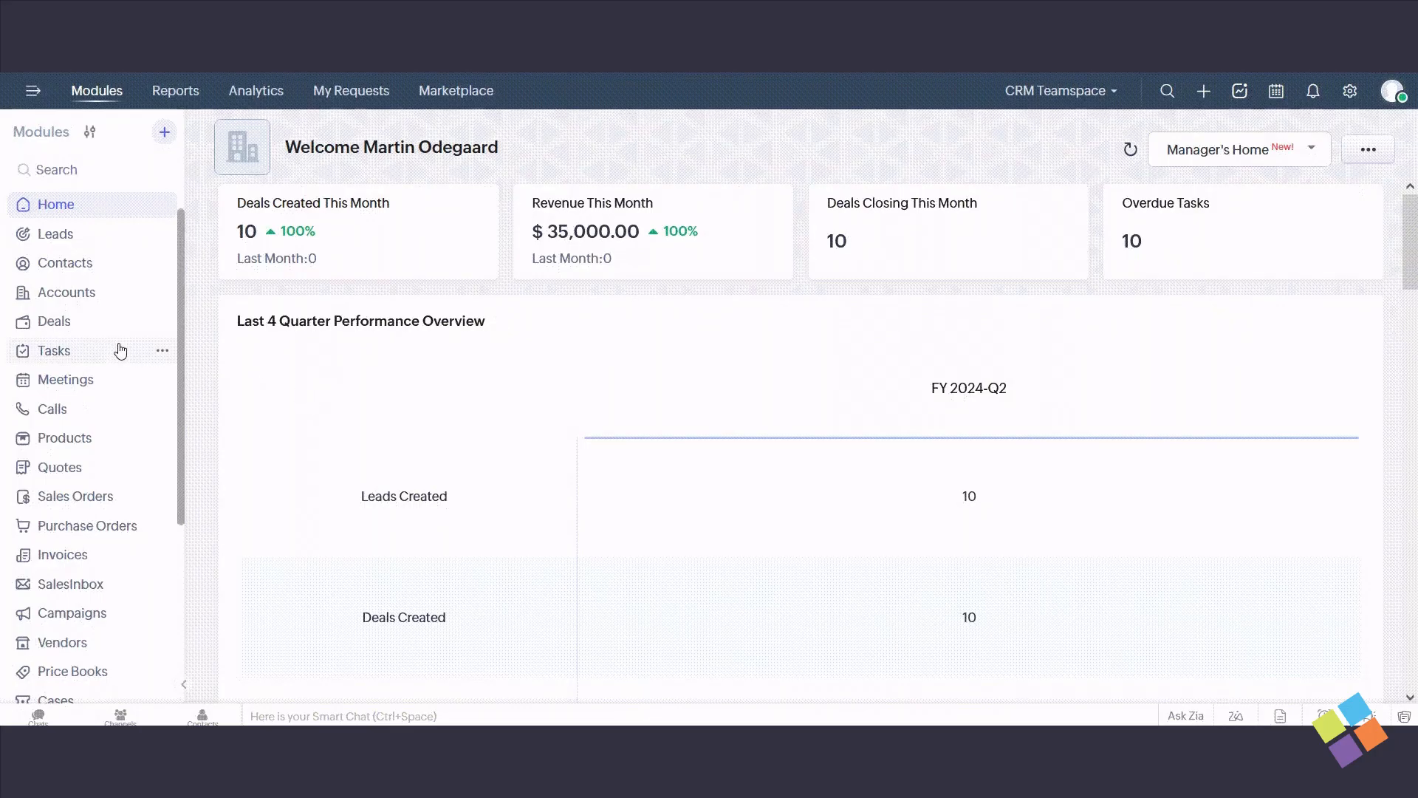
- Open the workflow rule setup for the Customer Reports module directly from its module options
scroll(110, 355, down, 4)
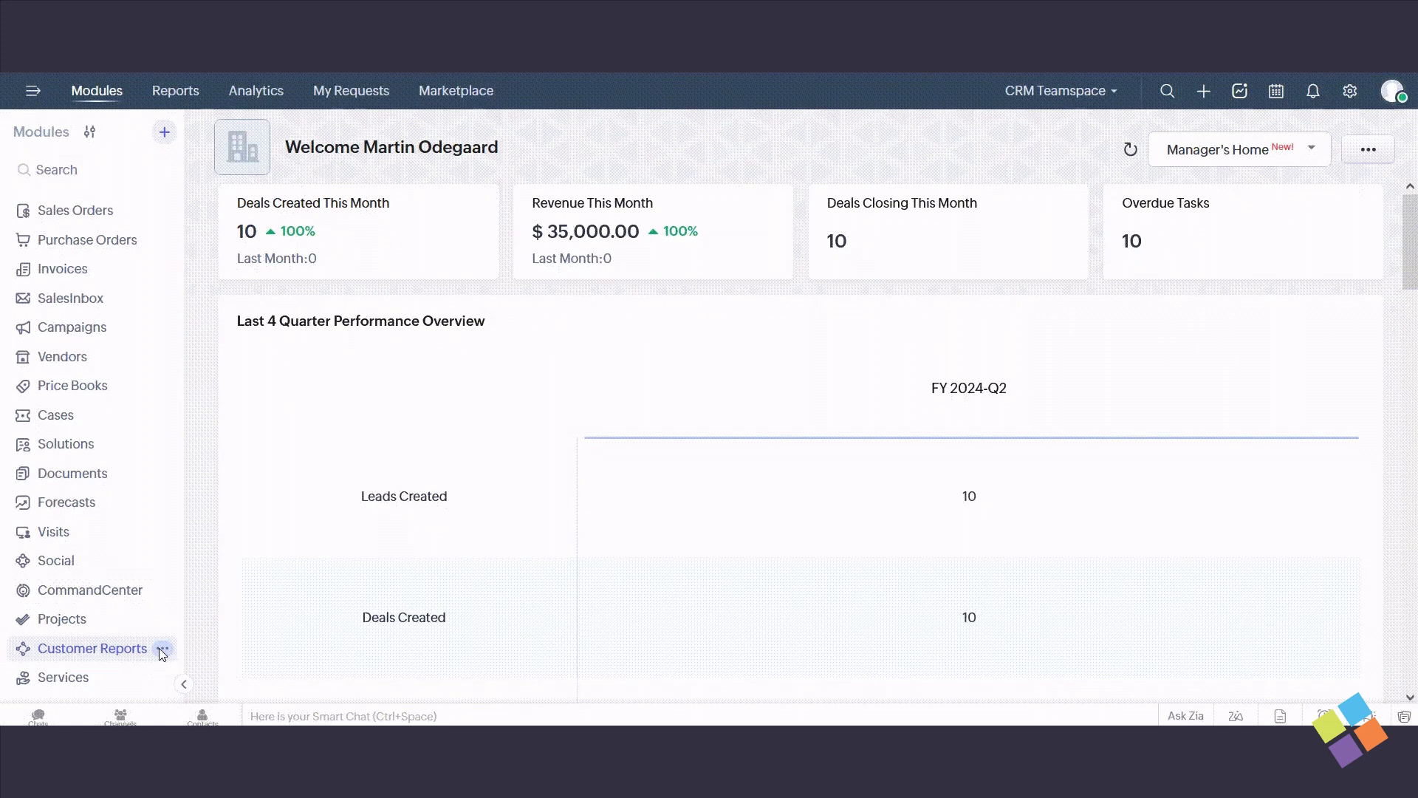
click(161, 649)
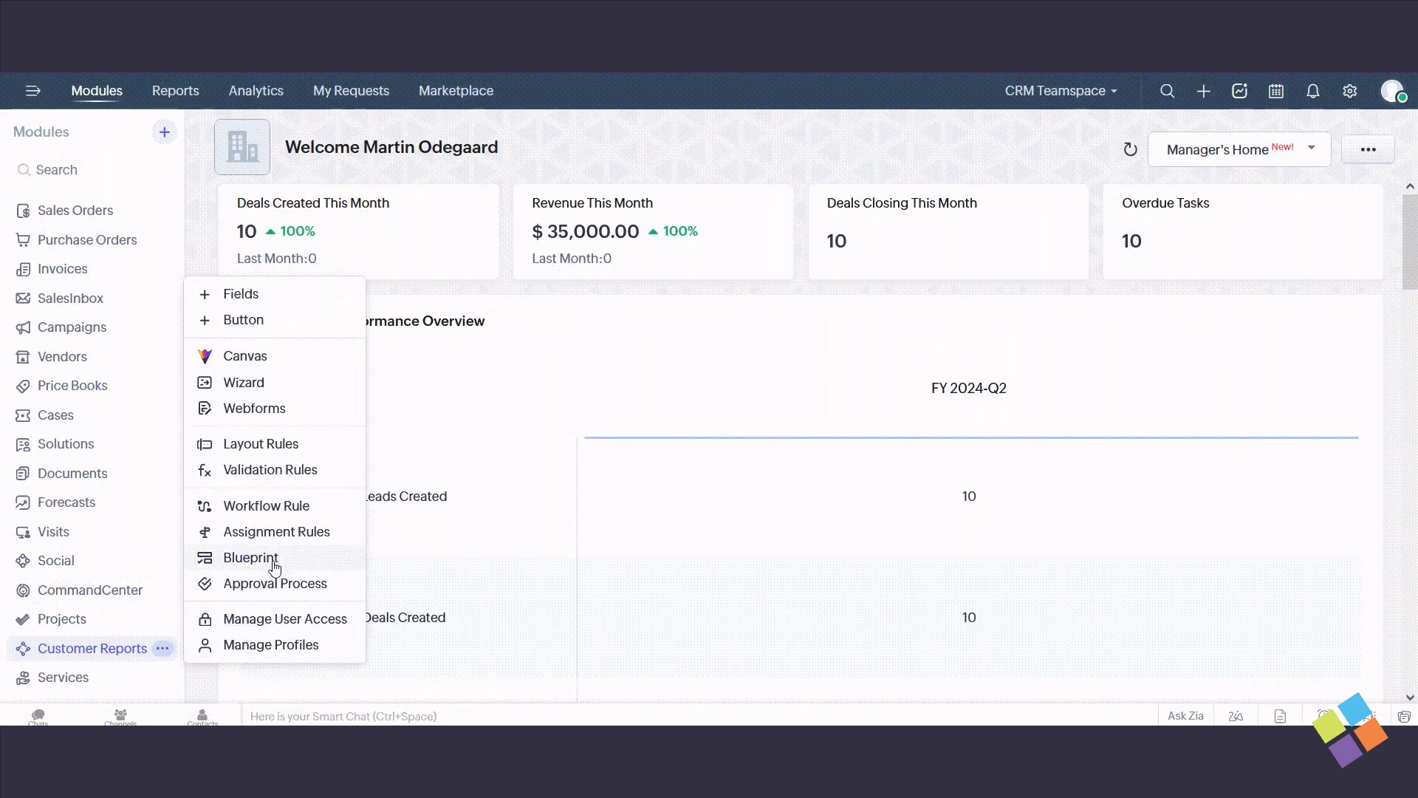
click(287, 508)
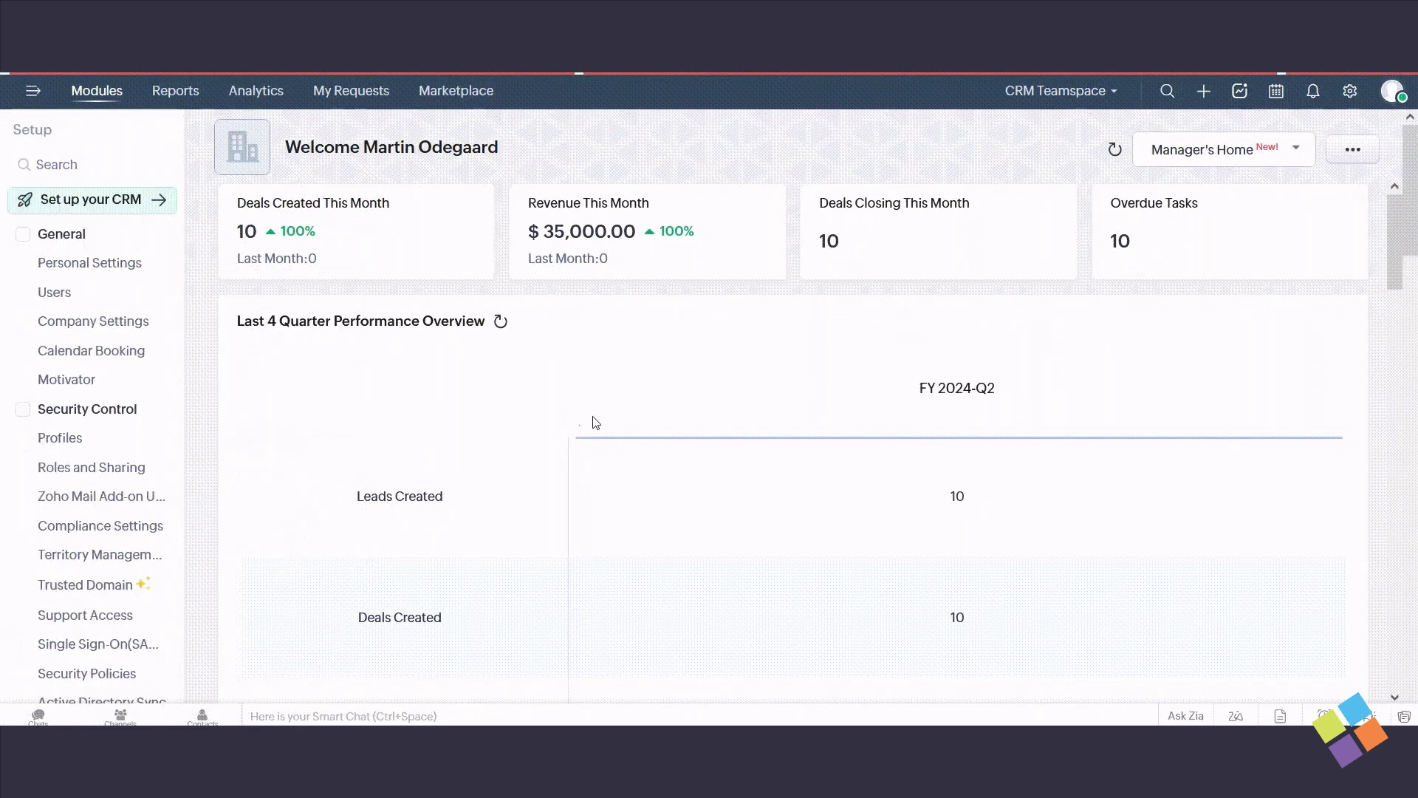